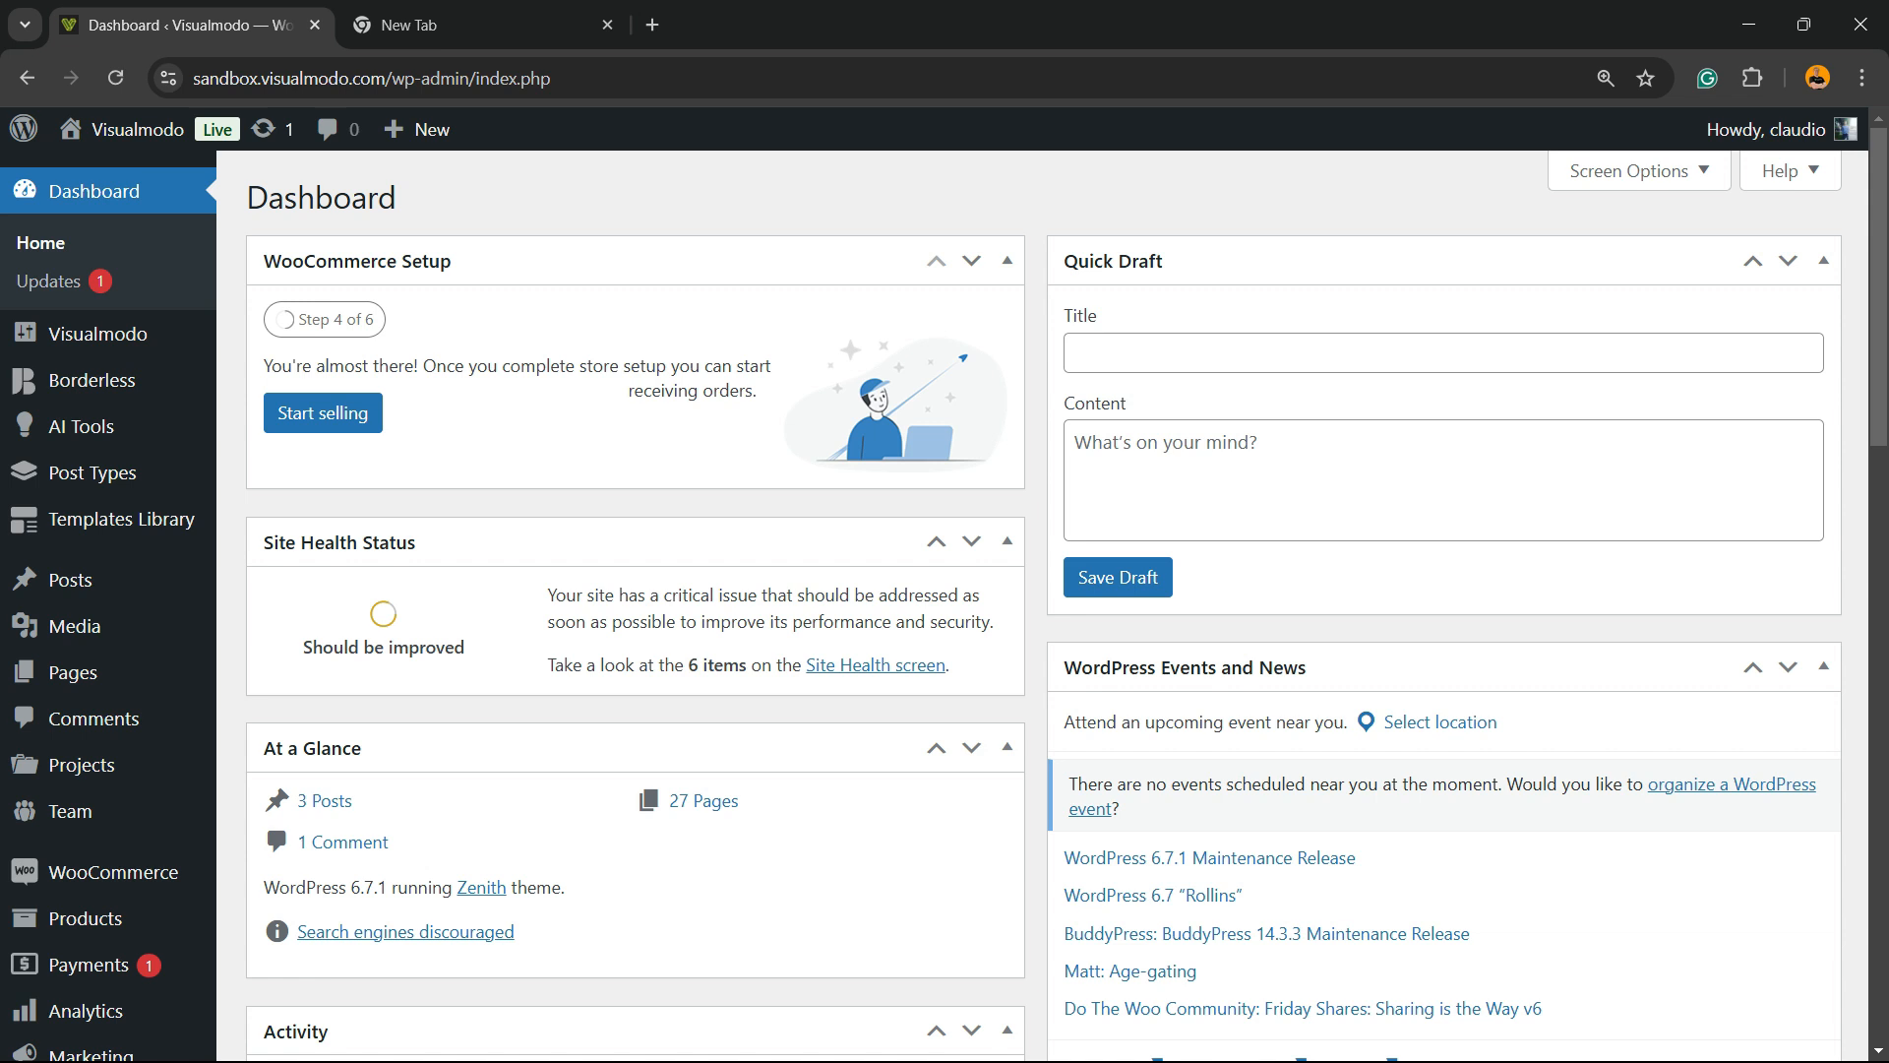
scroll(99, 627, "down", 2)
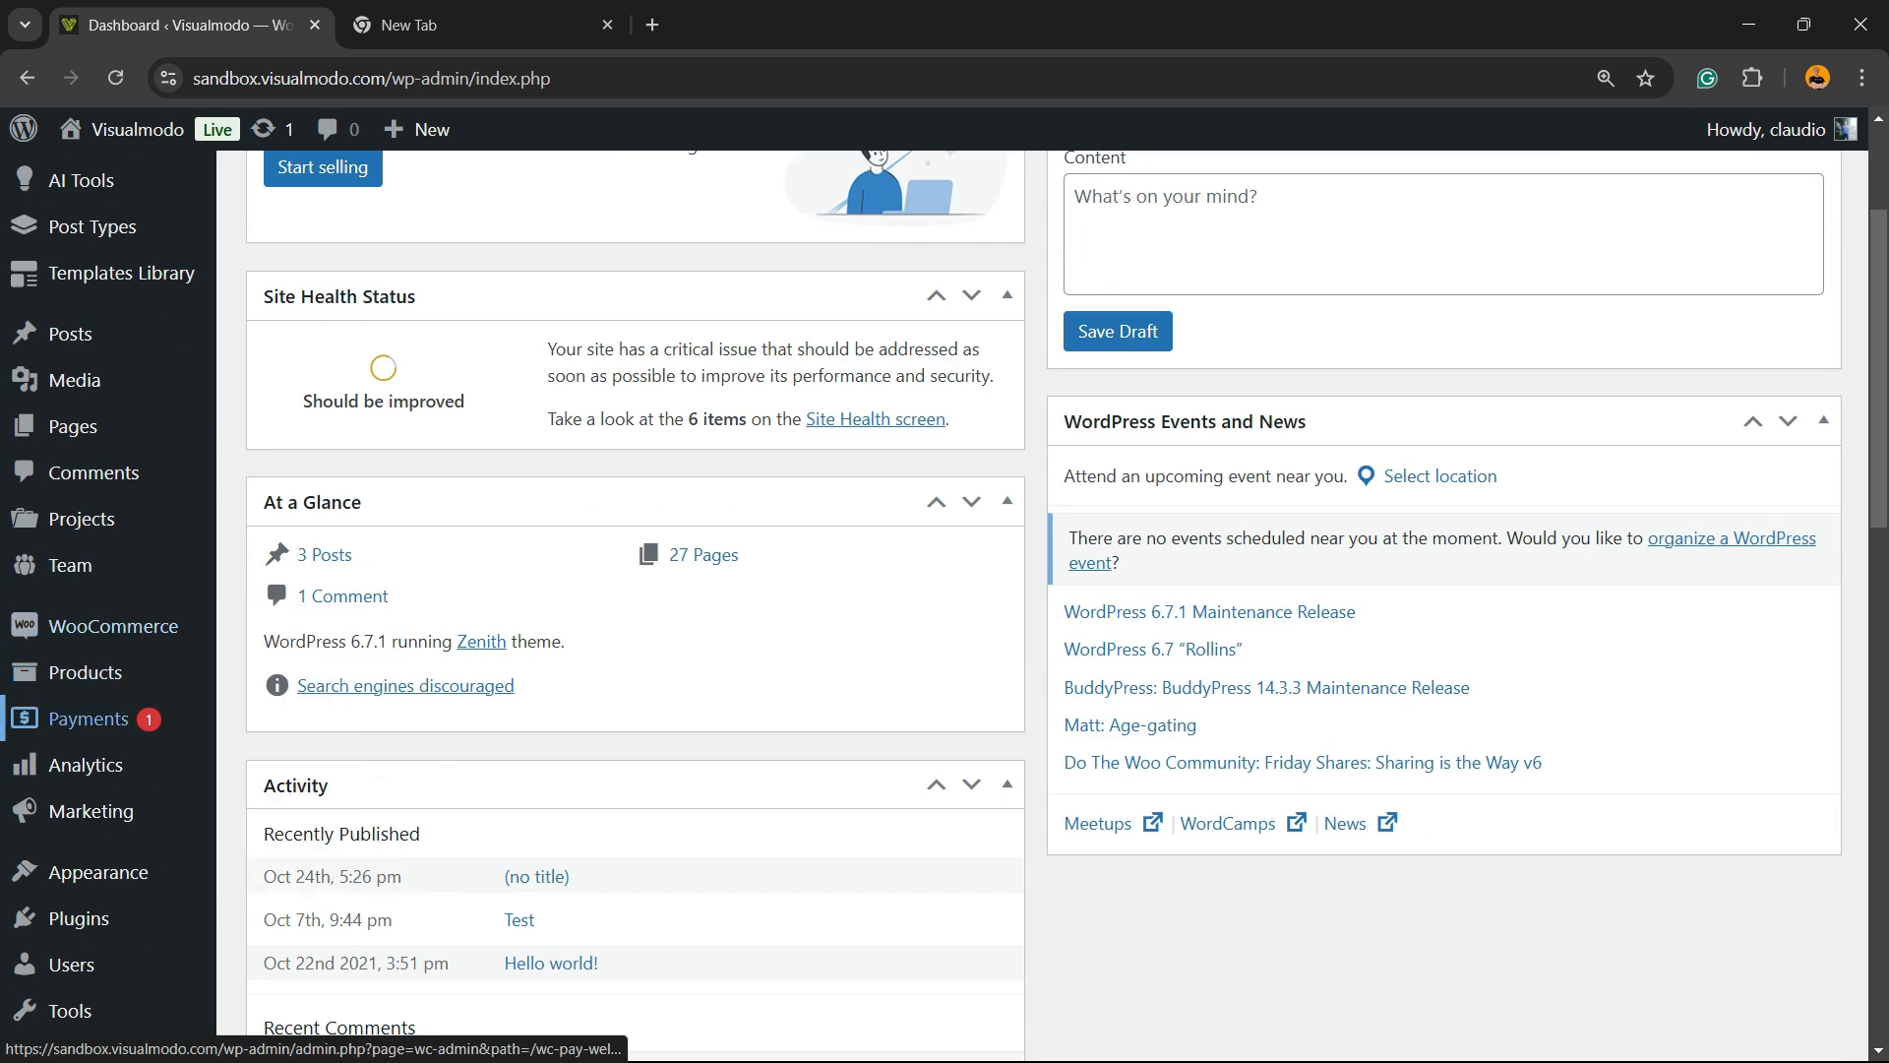
scroll(93, 799, "down", 4)
mouse_move(113, 856)
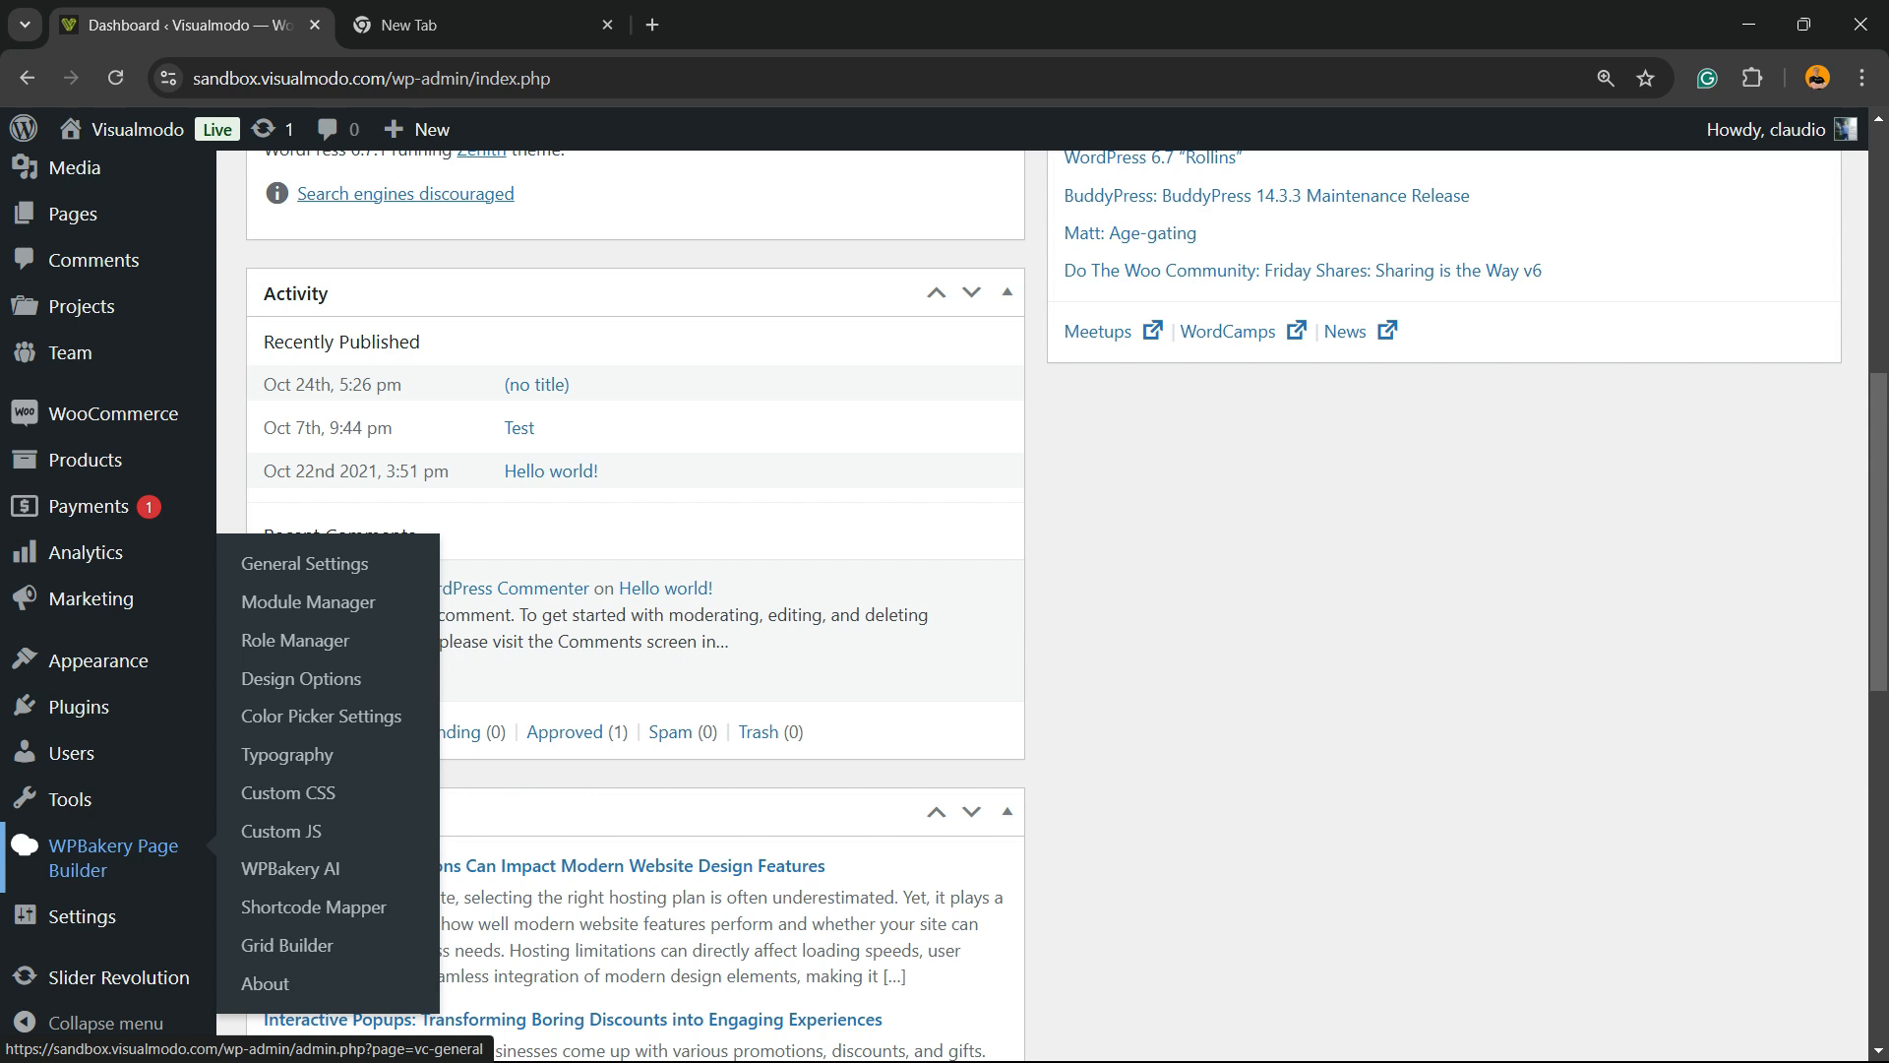
scroll(98, 625, "up", 7)
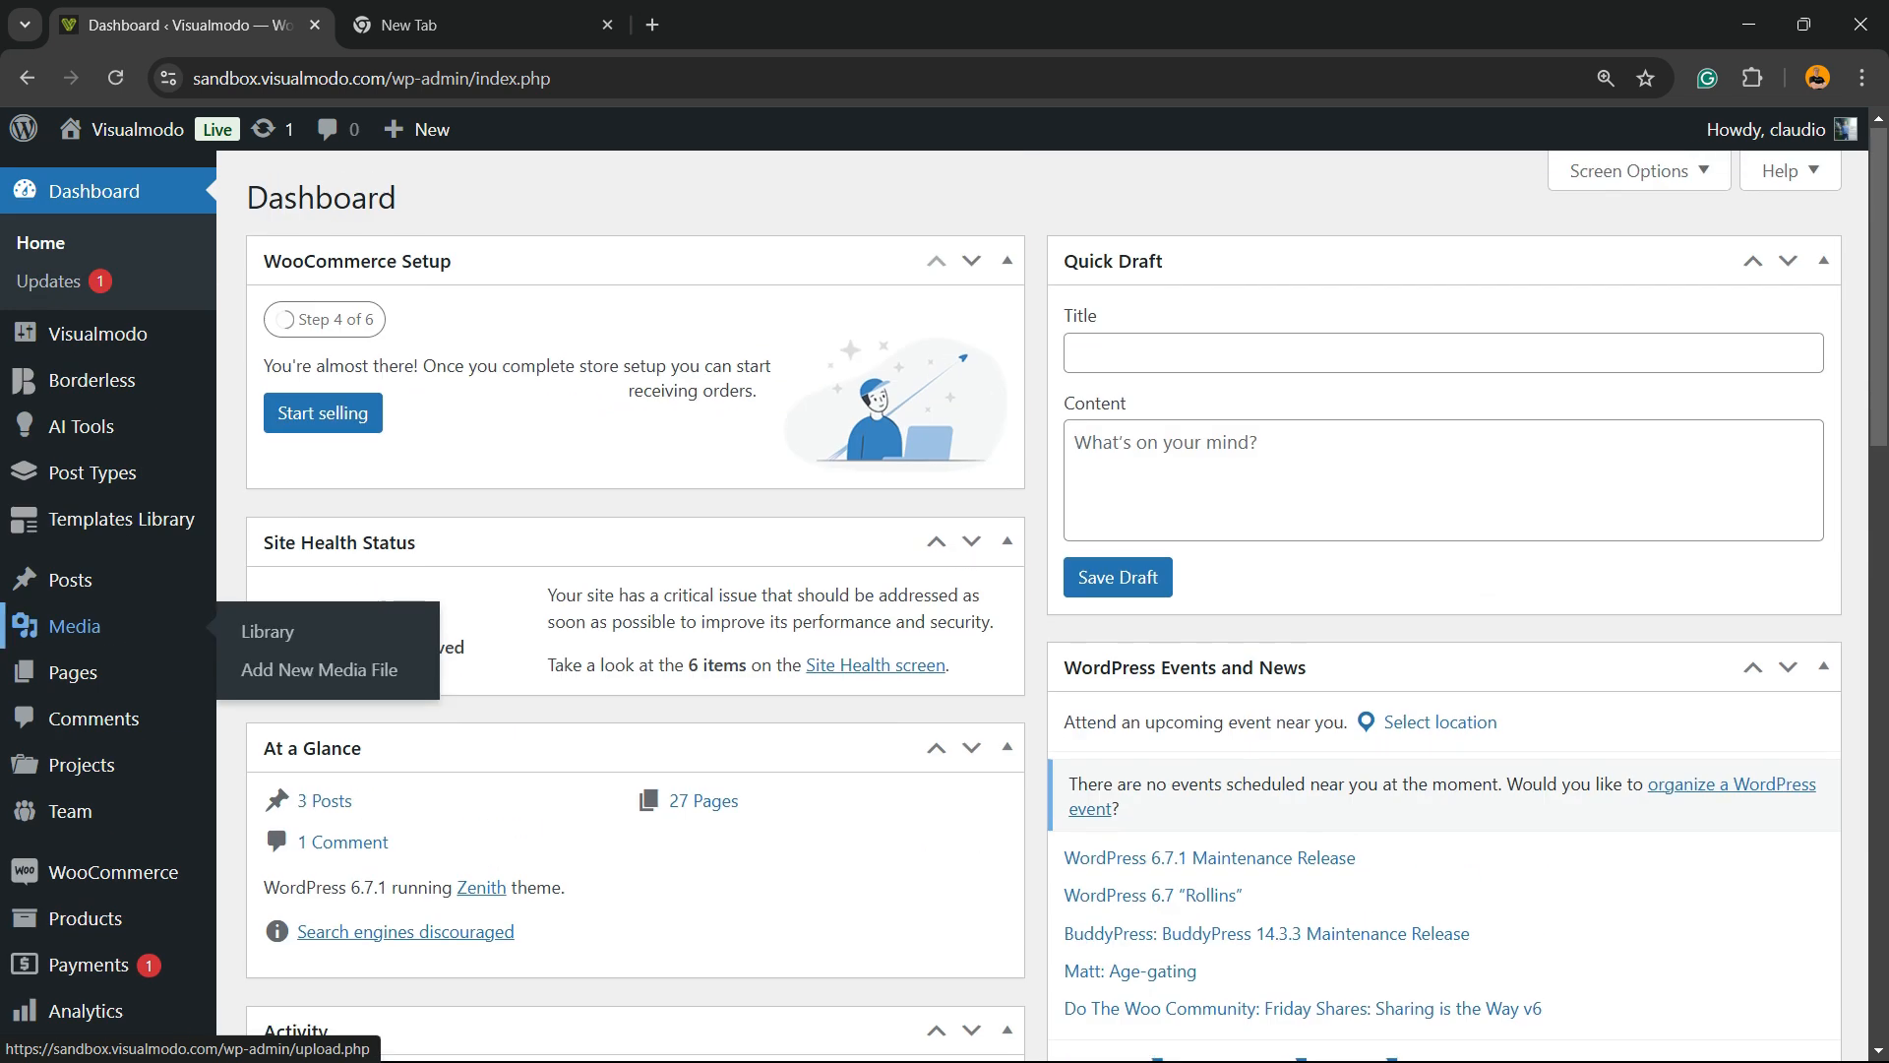
Step: Create a new page and open it in WPBakery Page Builder's Backend Editor
mouse_move(69, 580)
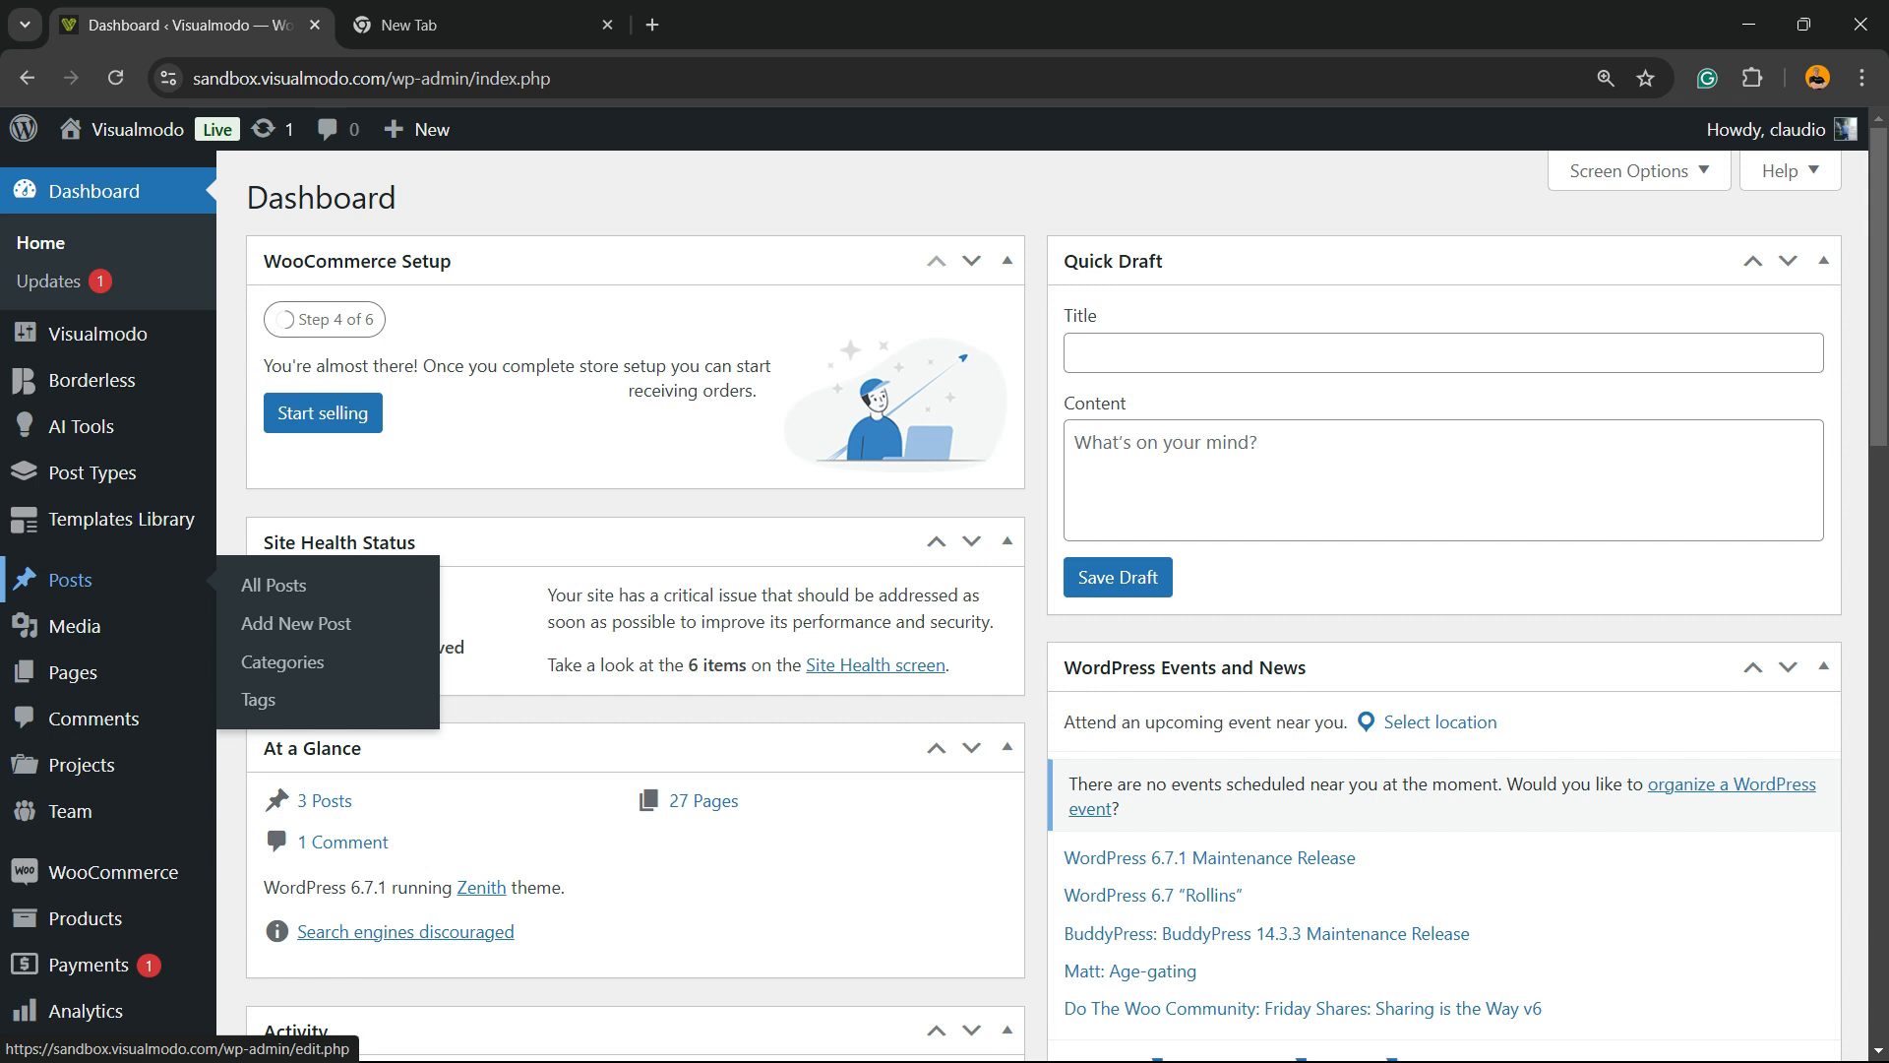
mouse_move(72, 673)
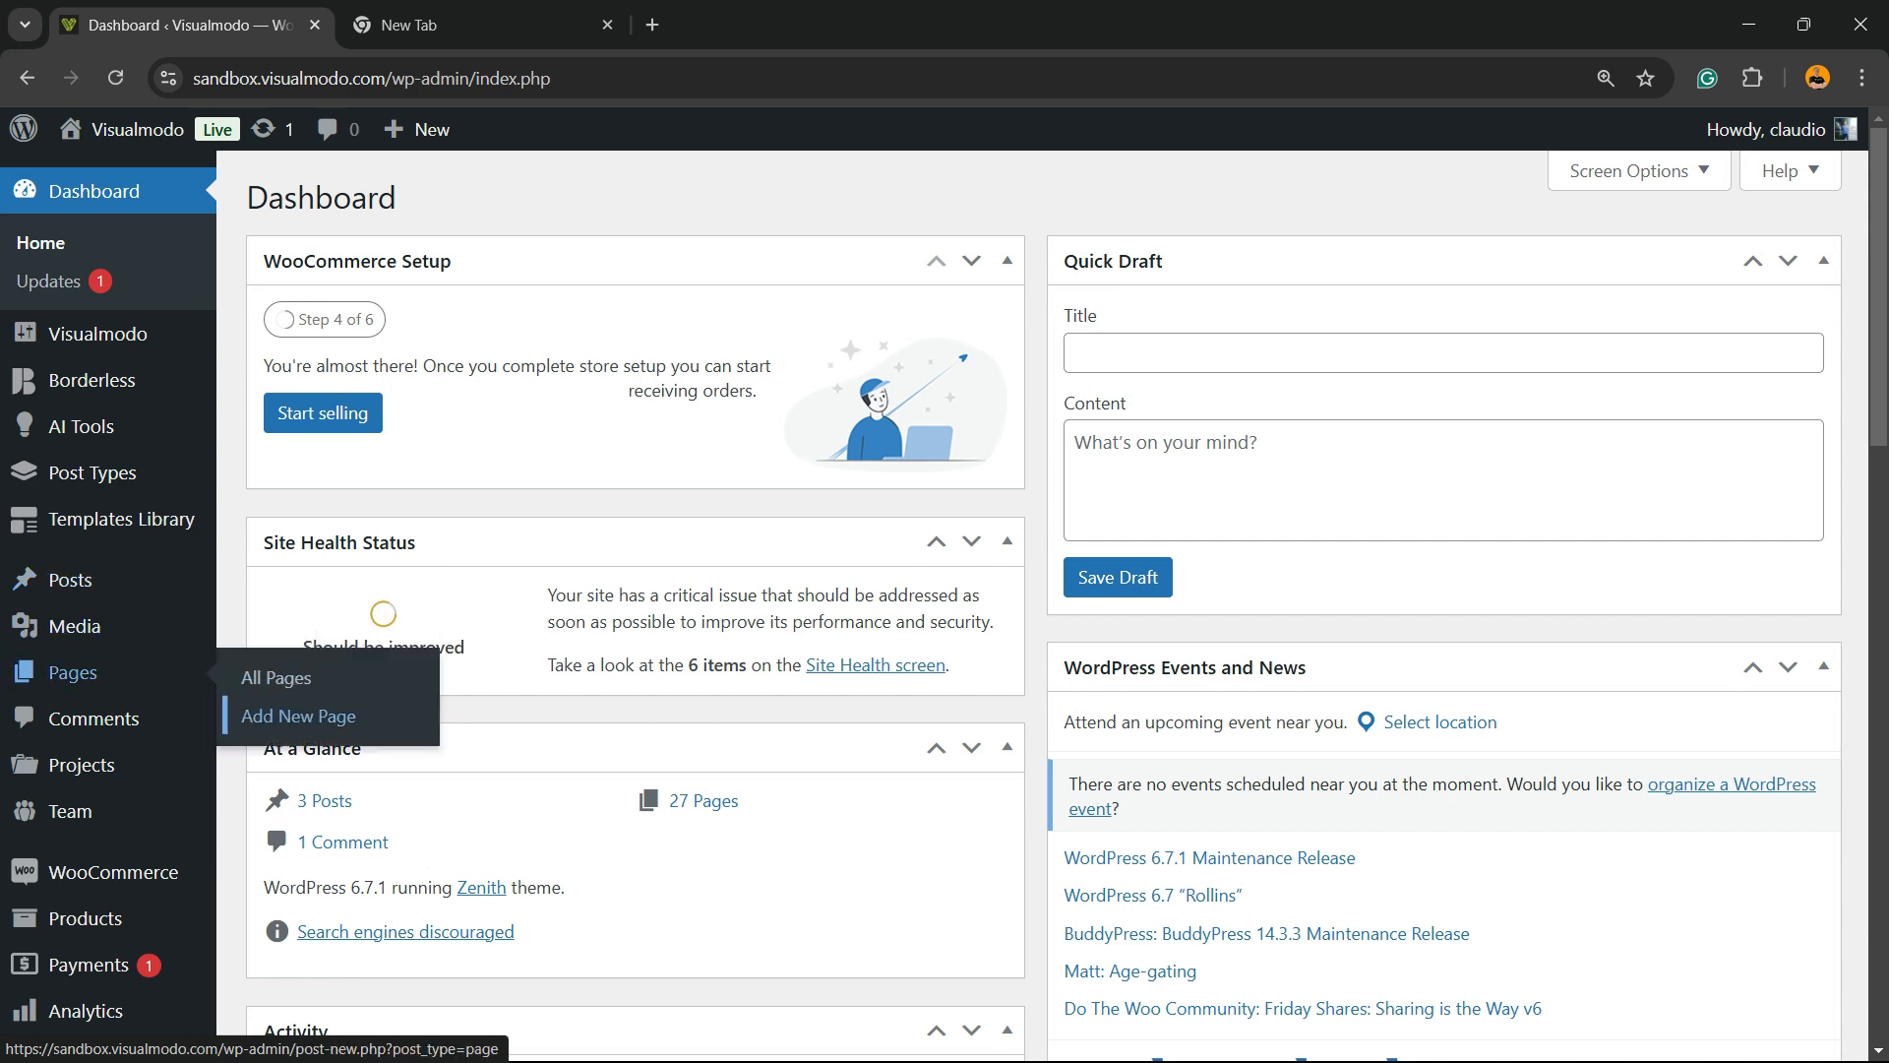
left_click(299, 715)
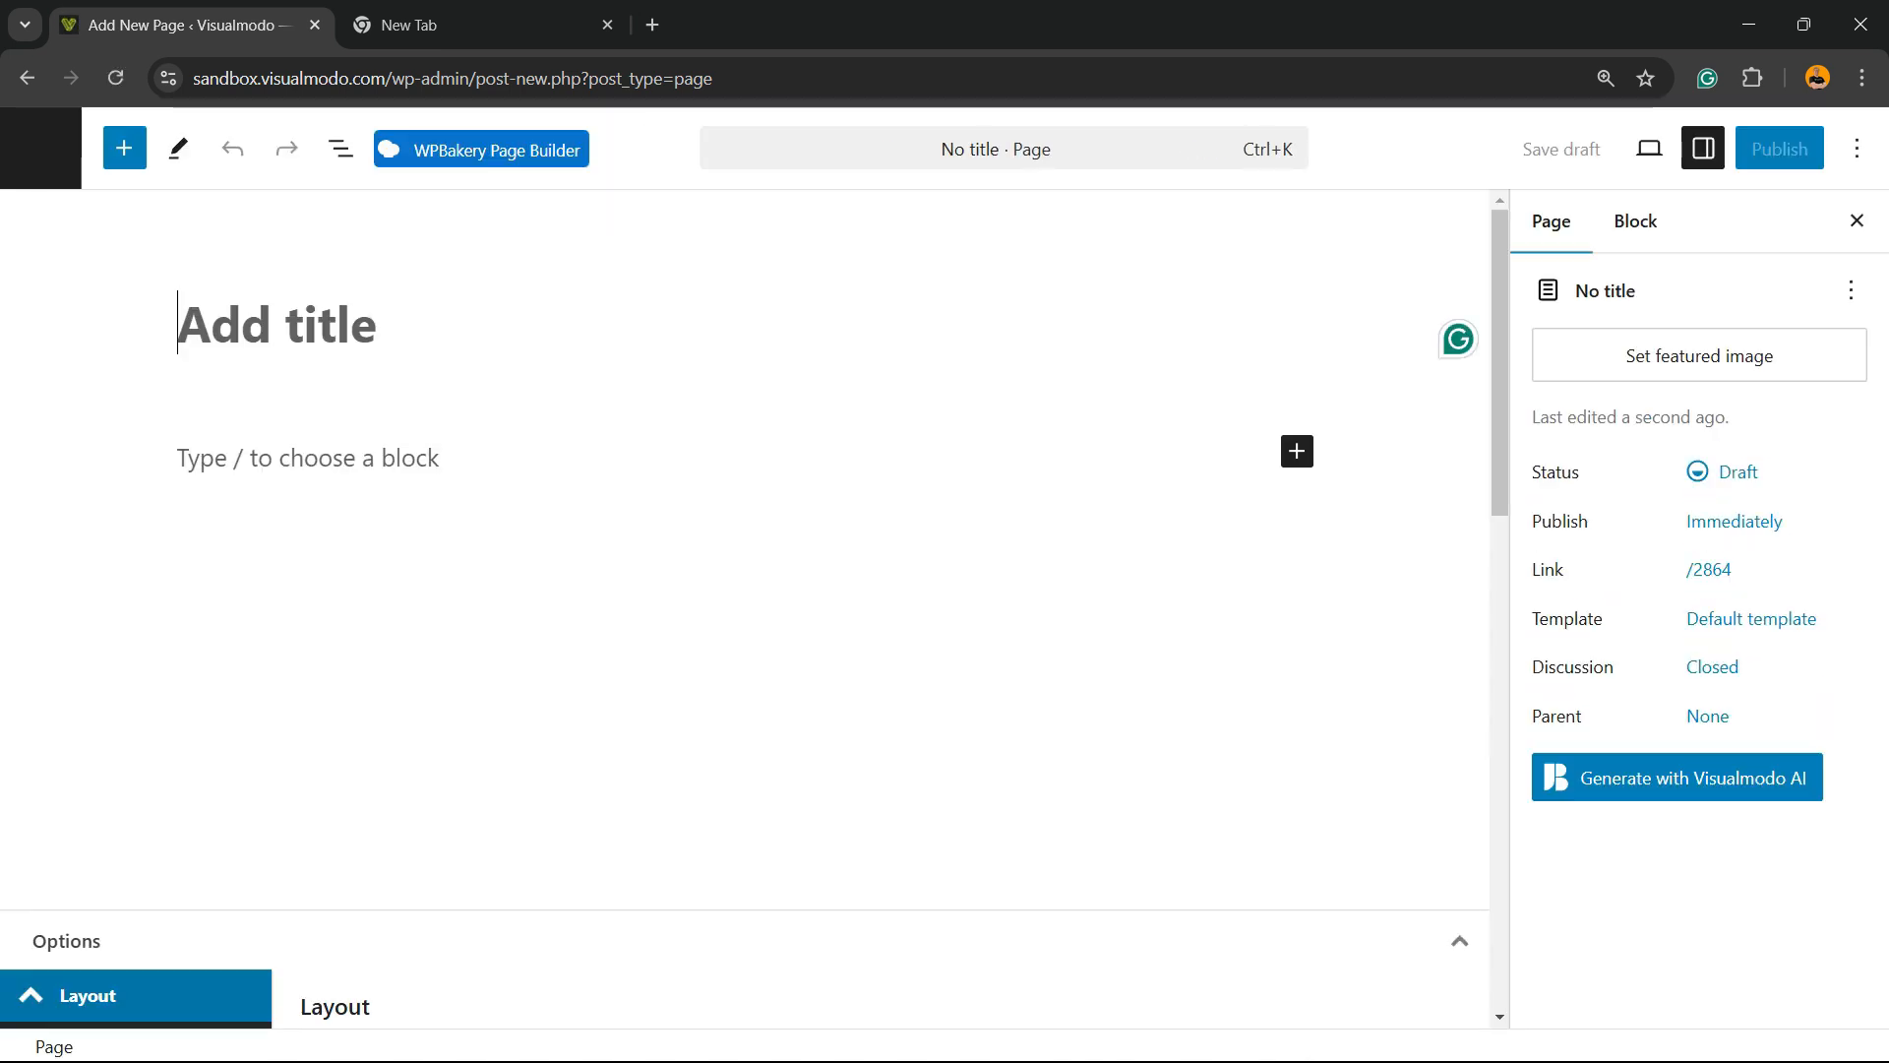
left_click(485, 153)
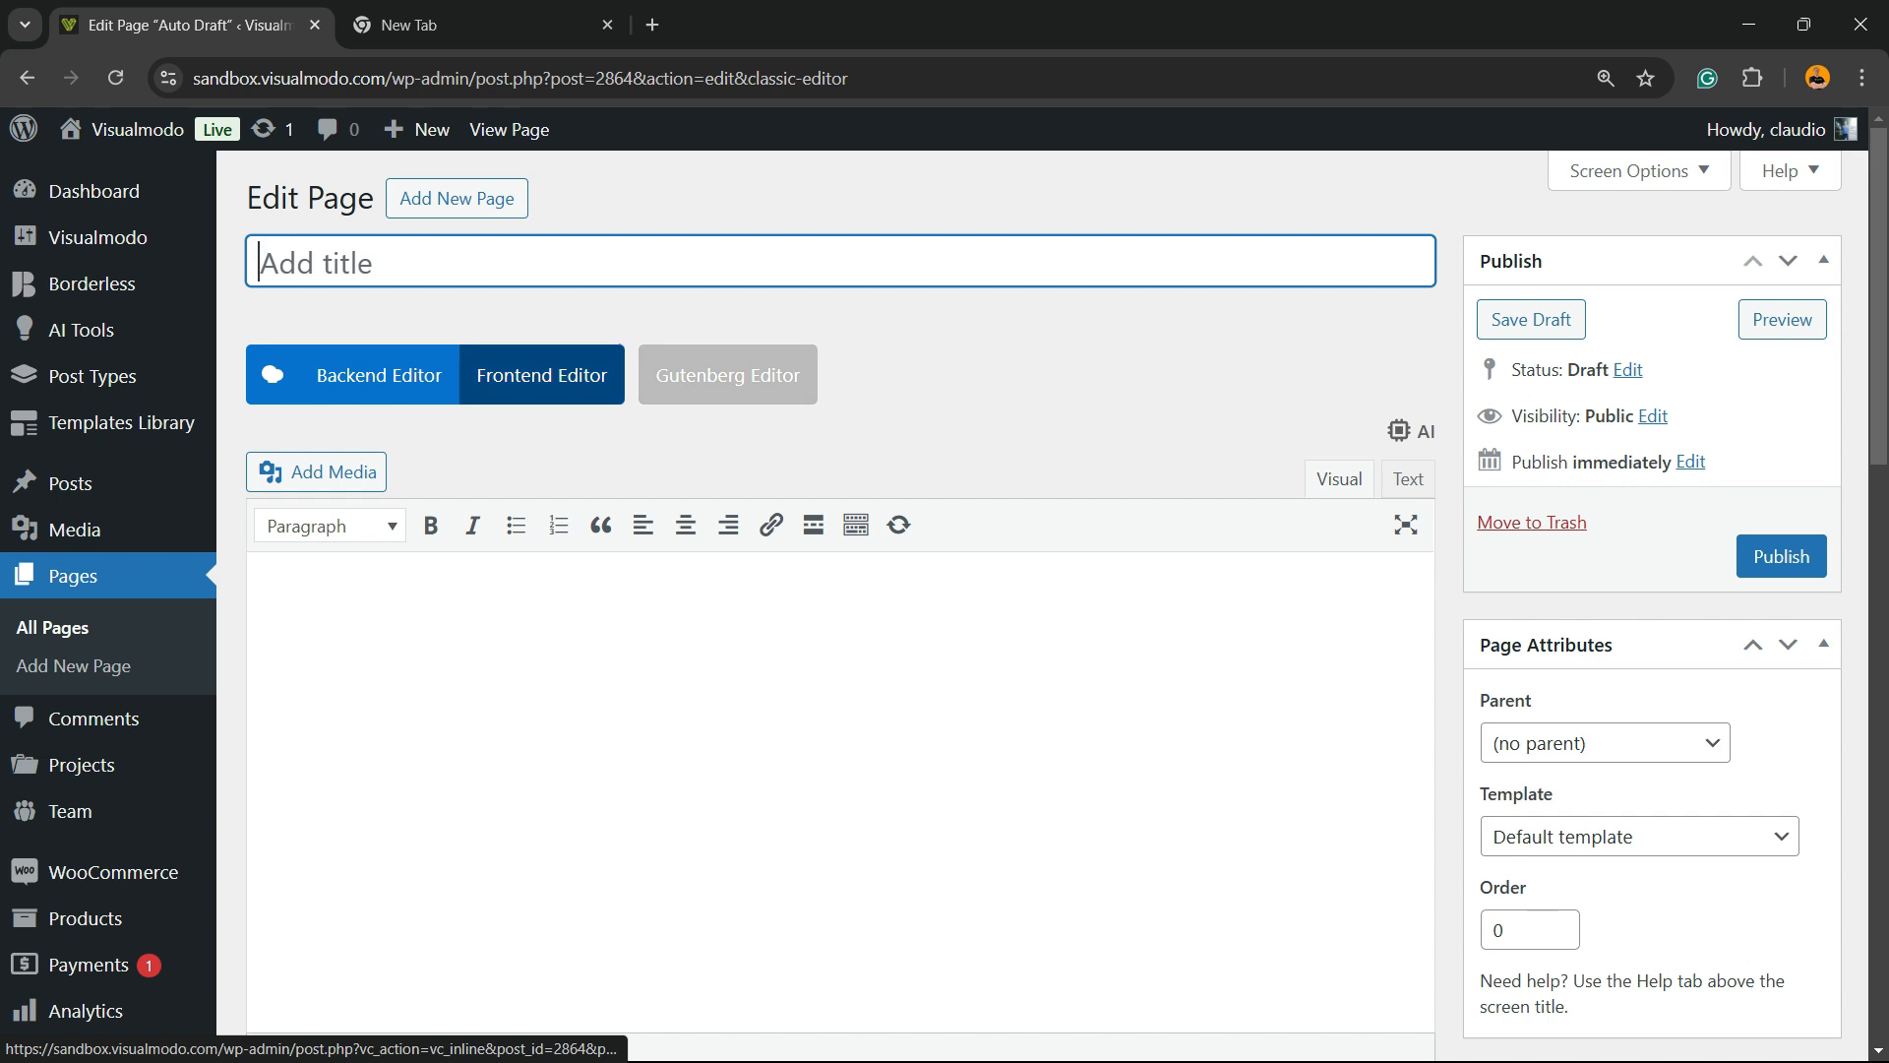
left_click(379, 375)
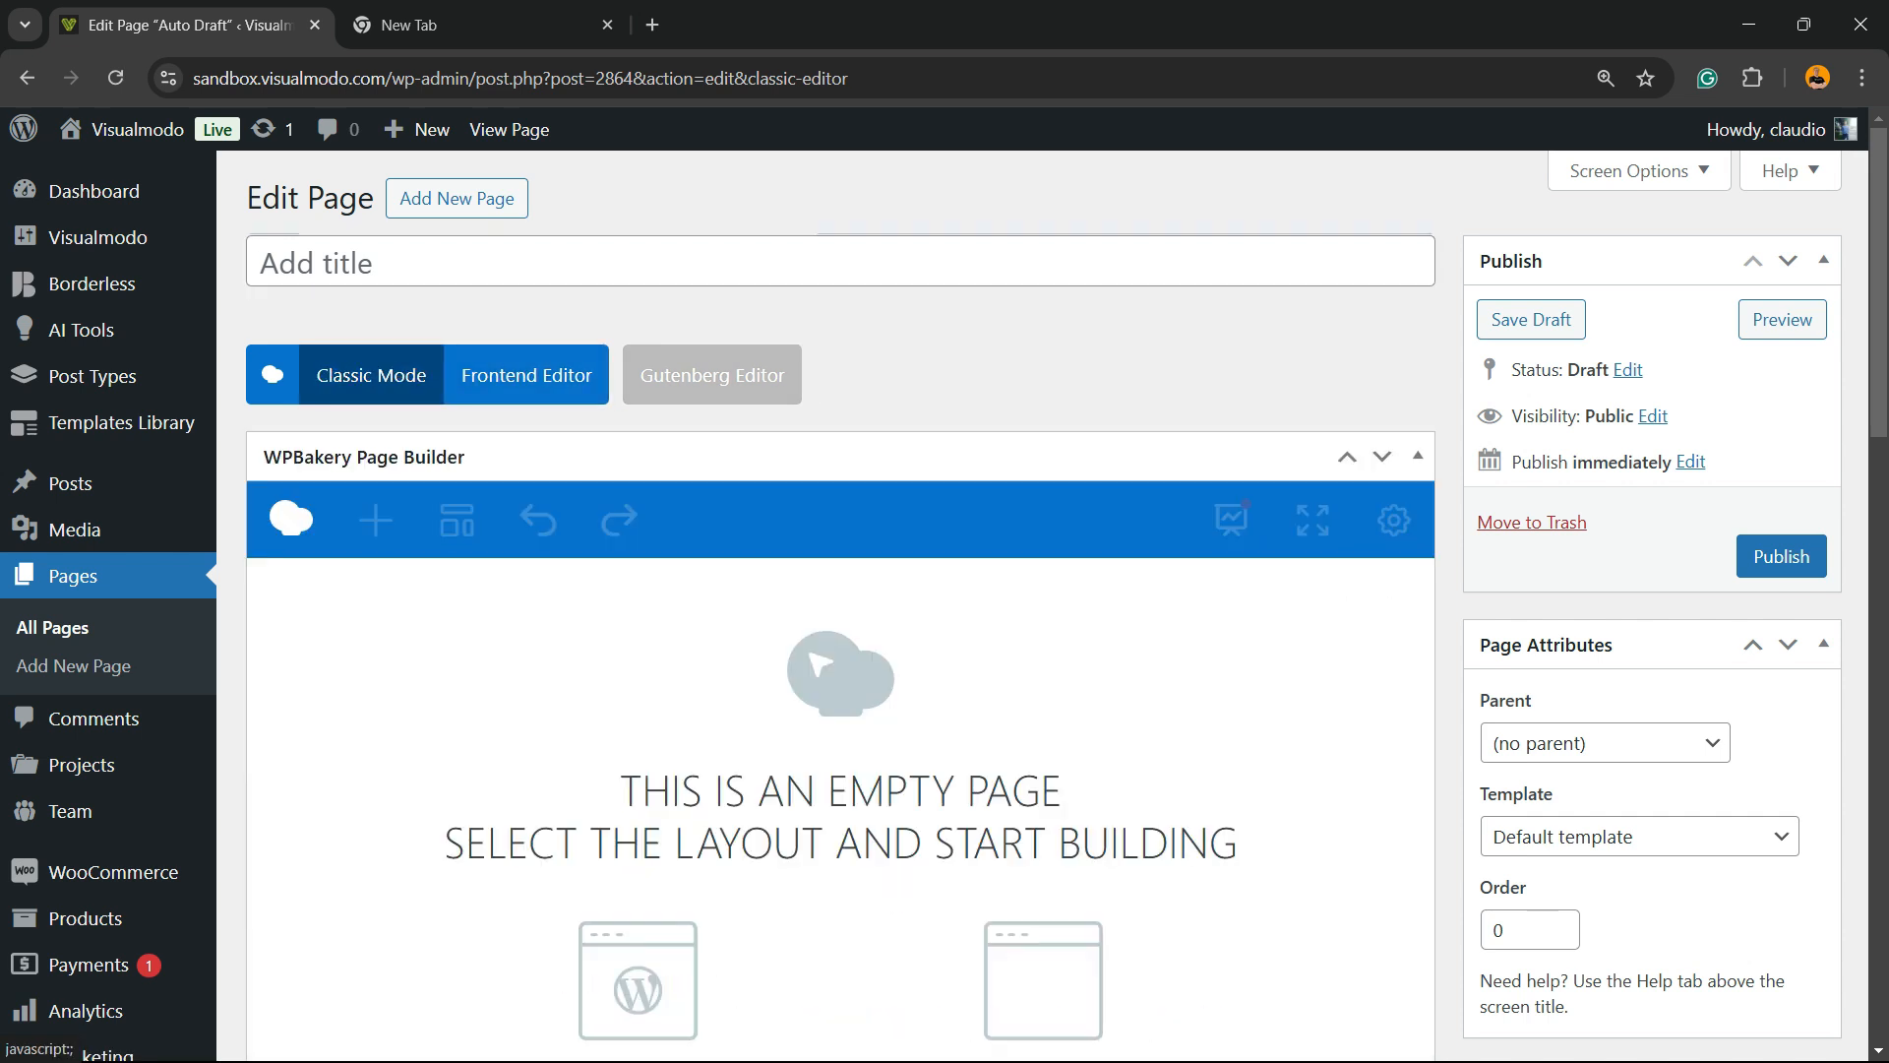
Step: Start building the empty page with the Default Layout that keeps the theme header and footer
scroll(620, 469, "down", 3)
left_click_drag(620, 469, 1042, 468)
left_click_drag(443, 519, 1237, 520)
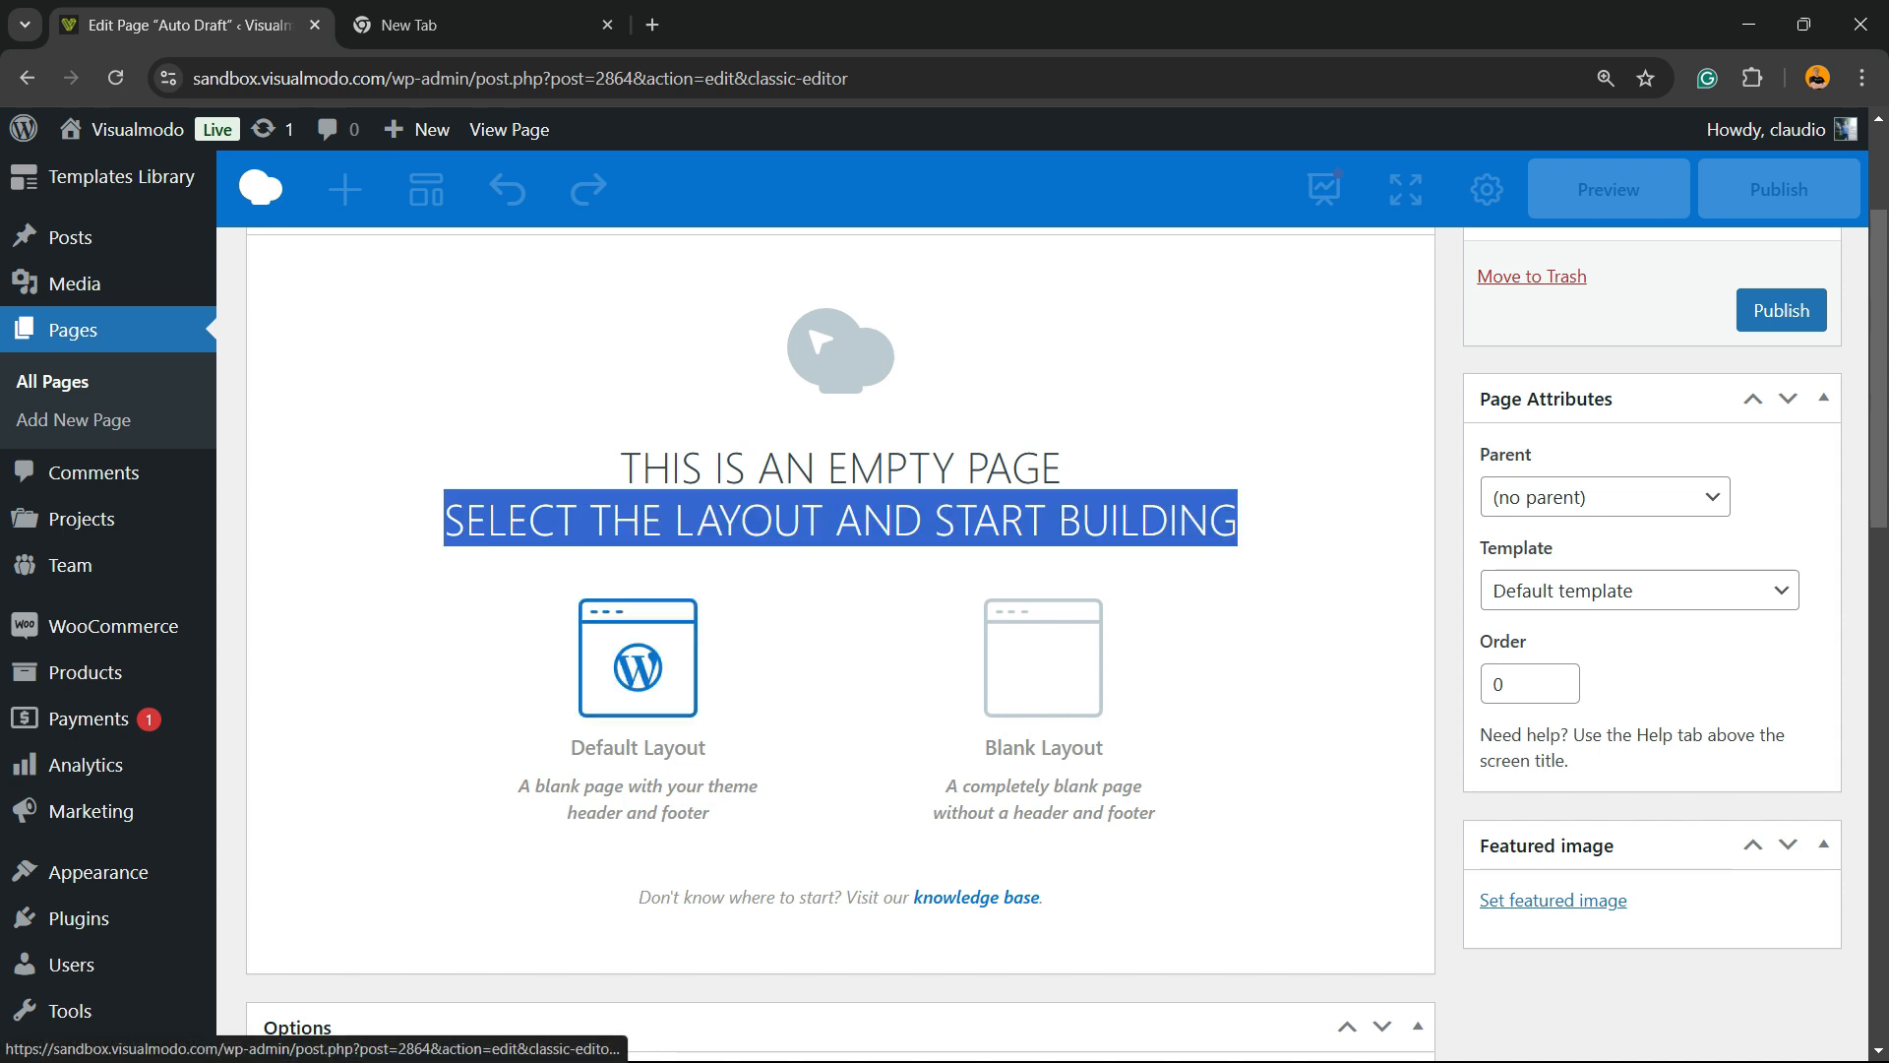
left_click(638, 657)
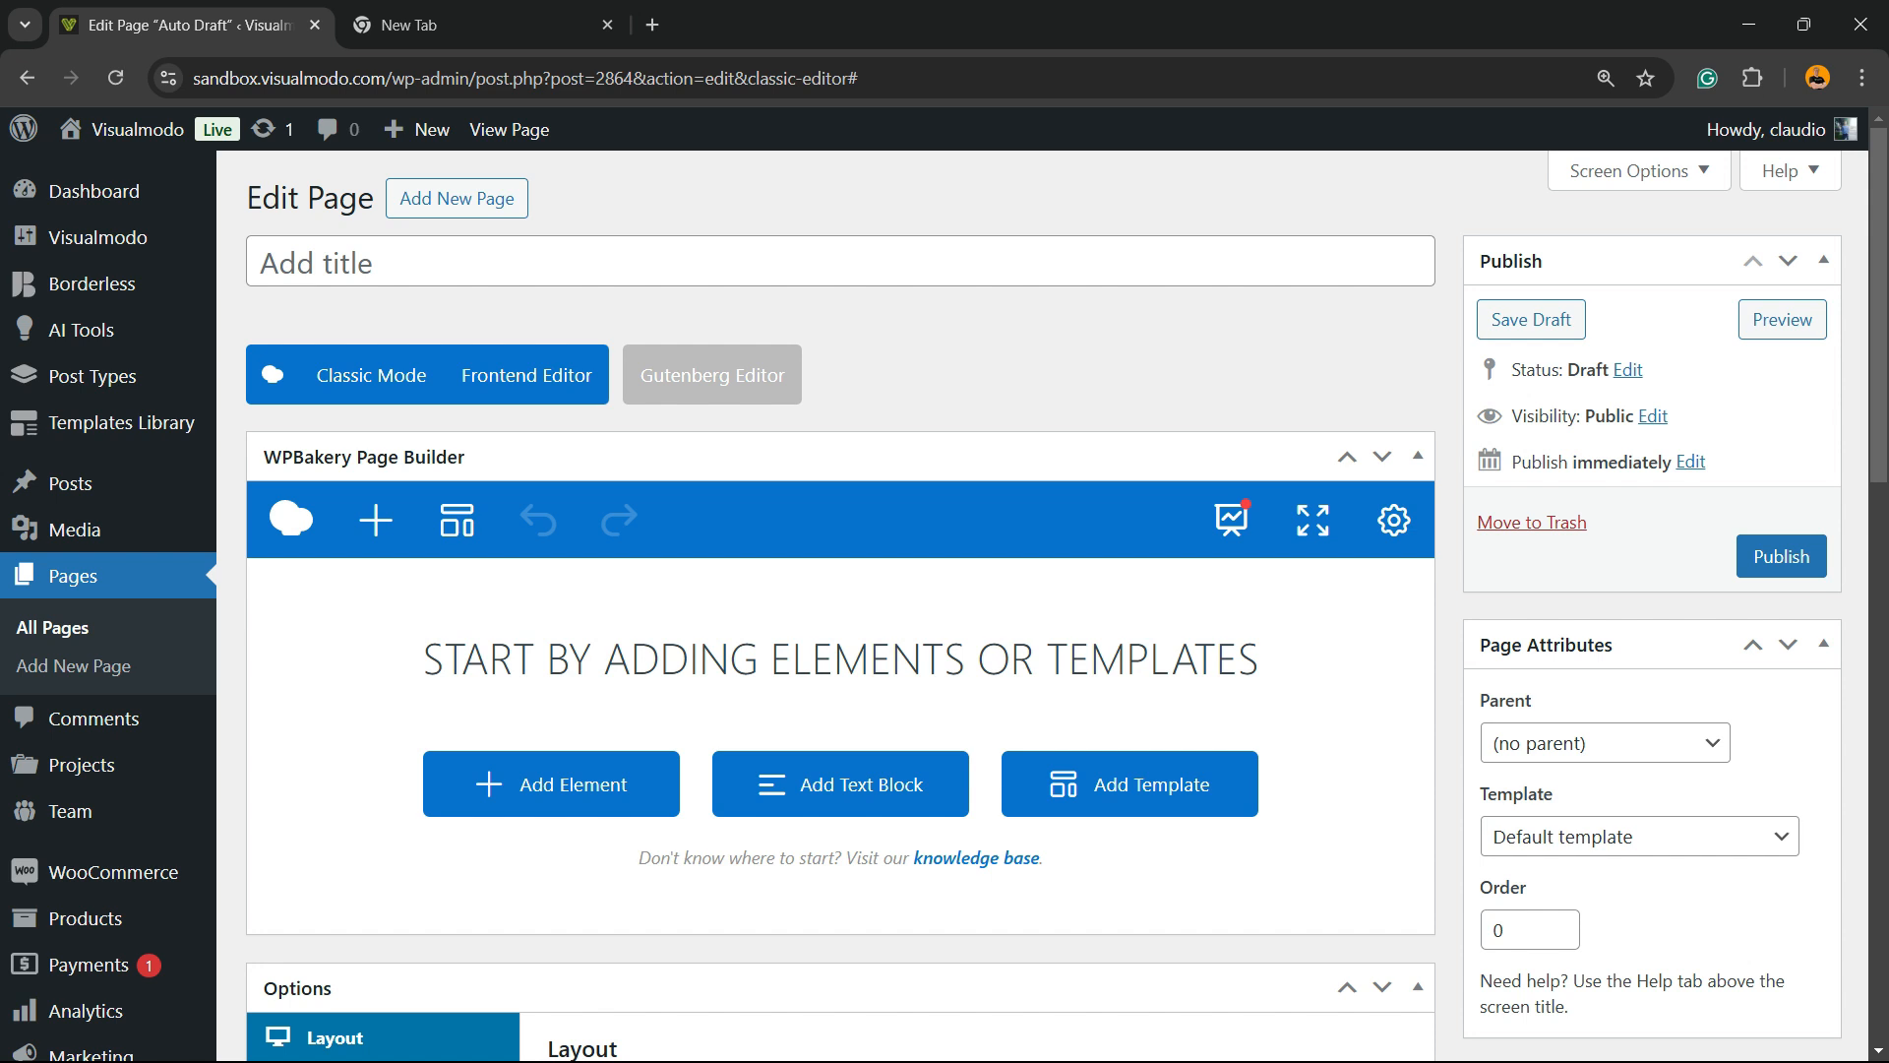
Step: Find the Text Block element by searching for "tex", add it to the page and close its settings unchanged
left_click(574, 784)
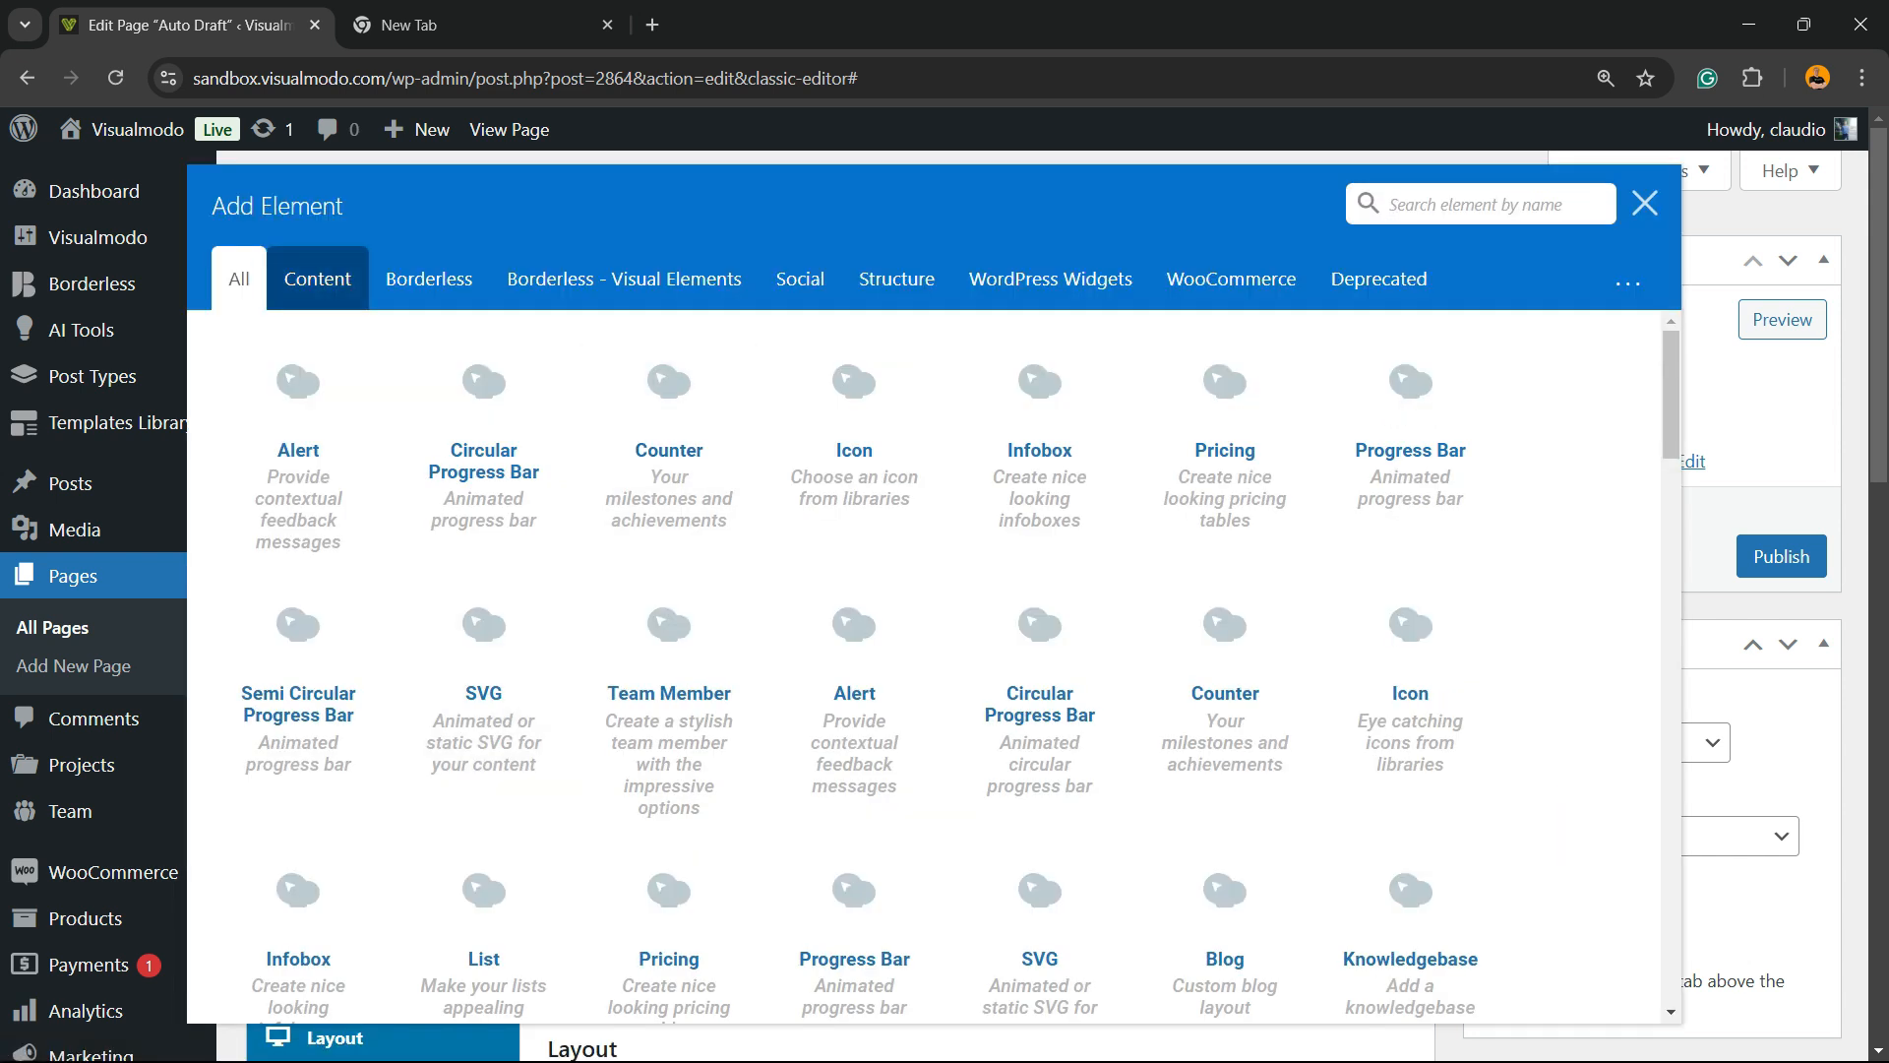
type("6")
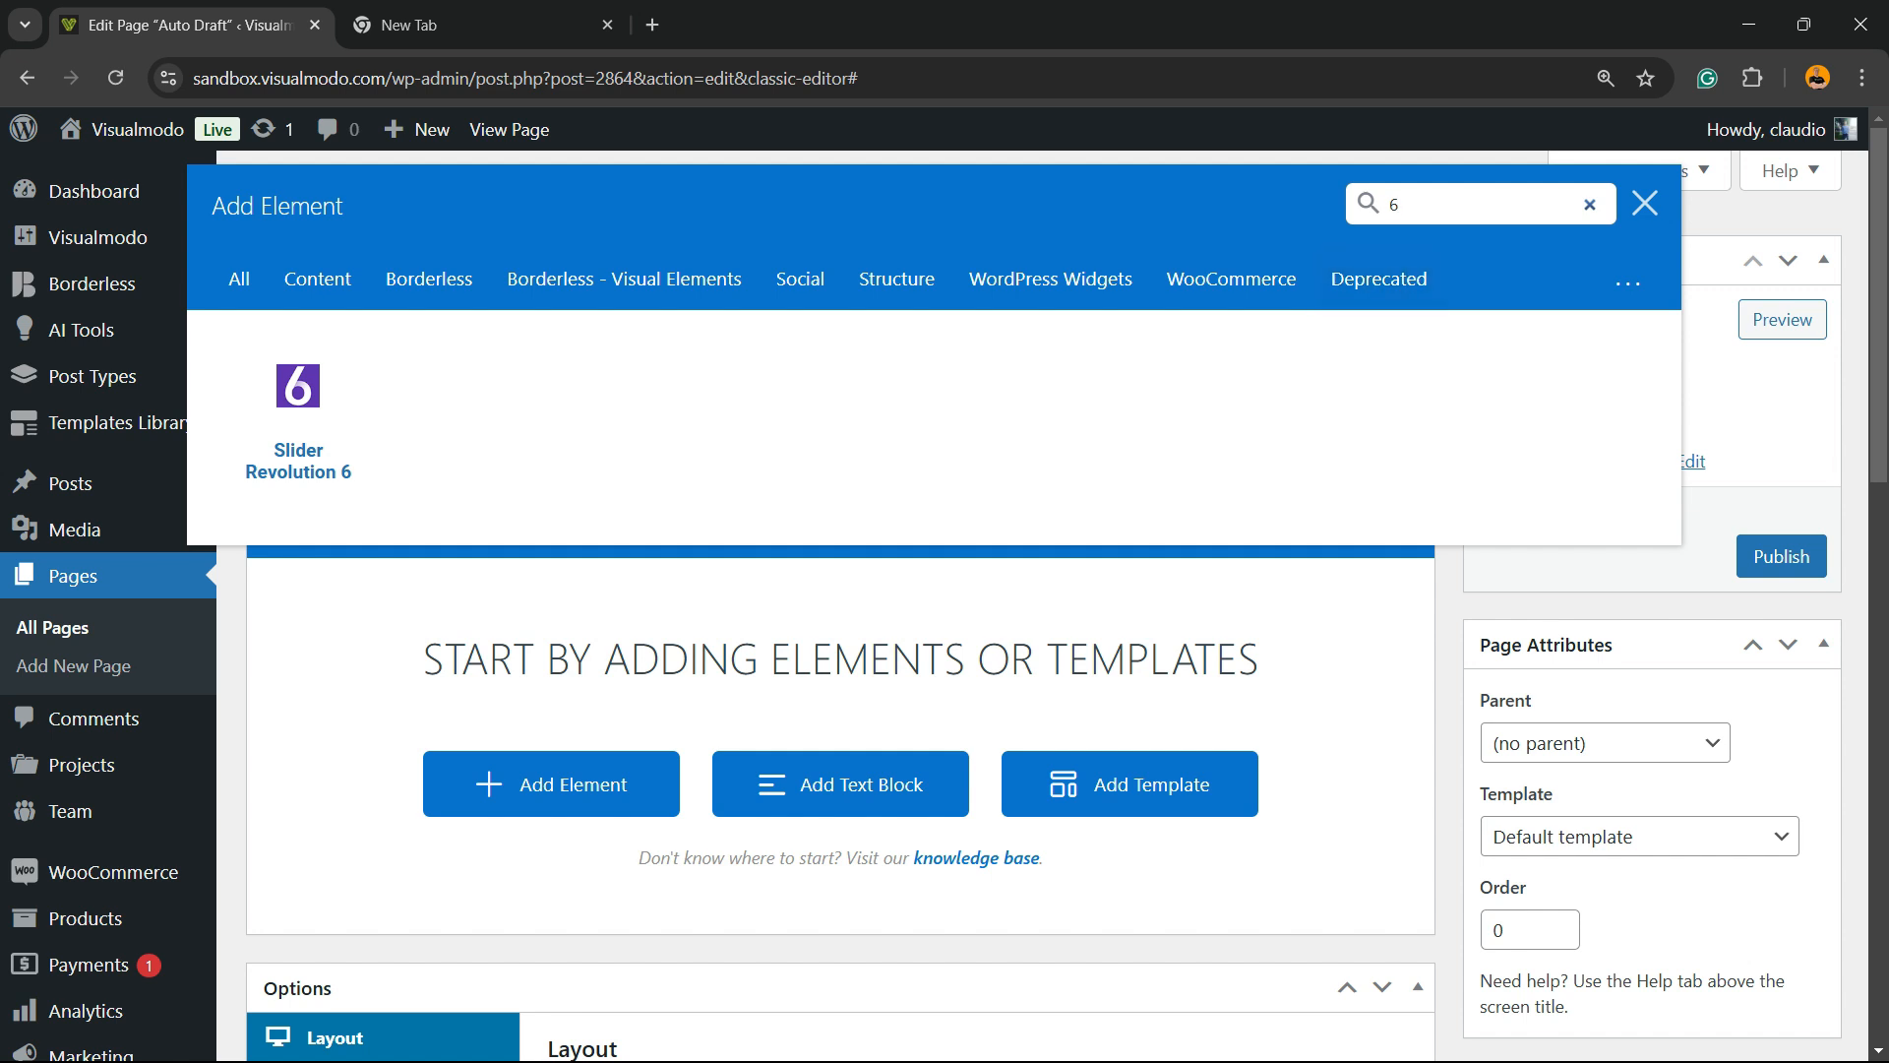
key("BackSpace")
type("t")
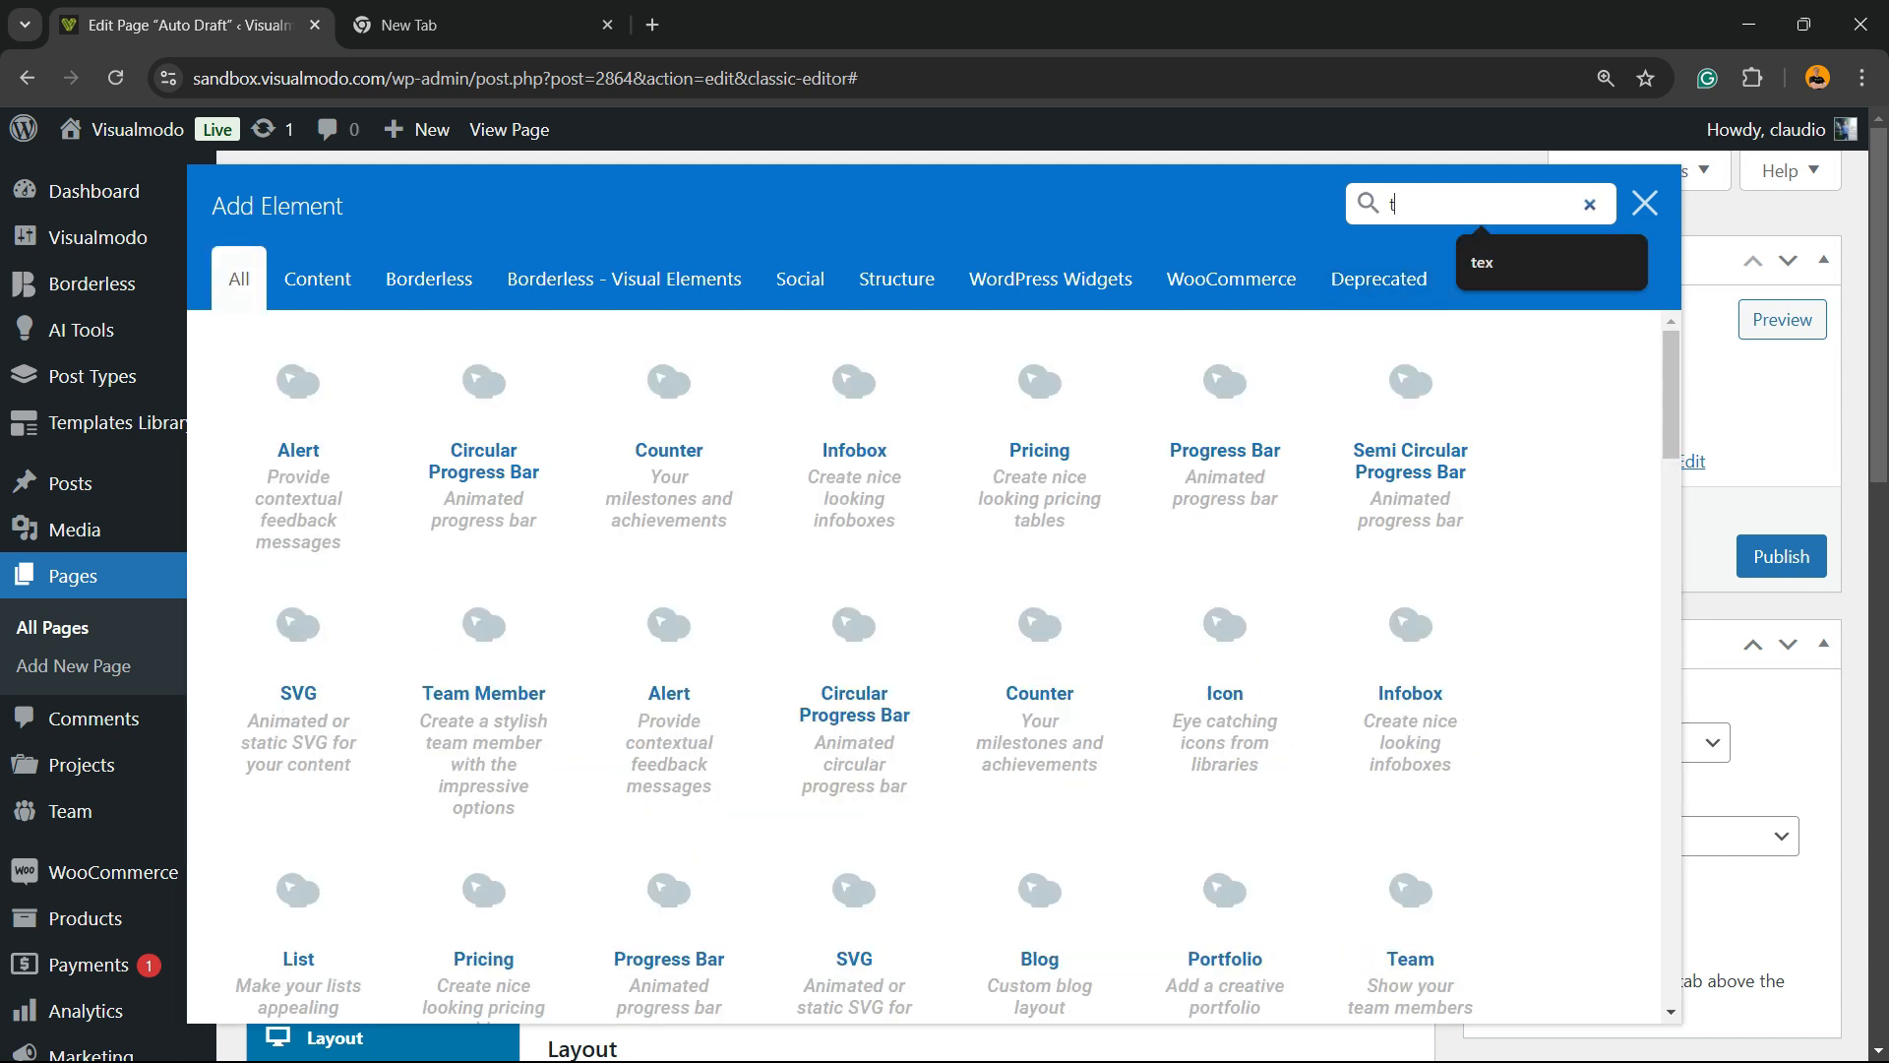
type("ex")
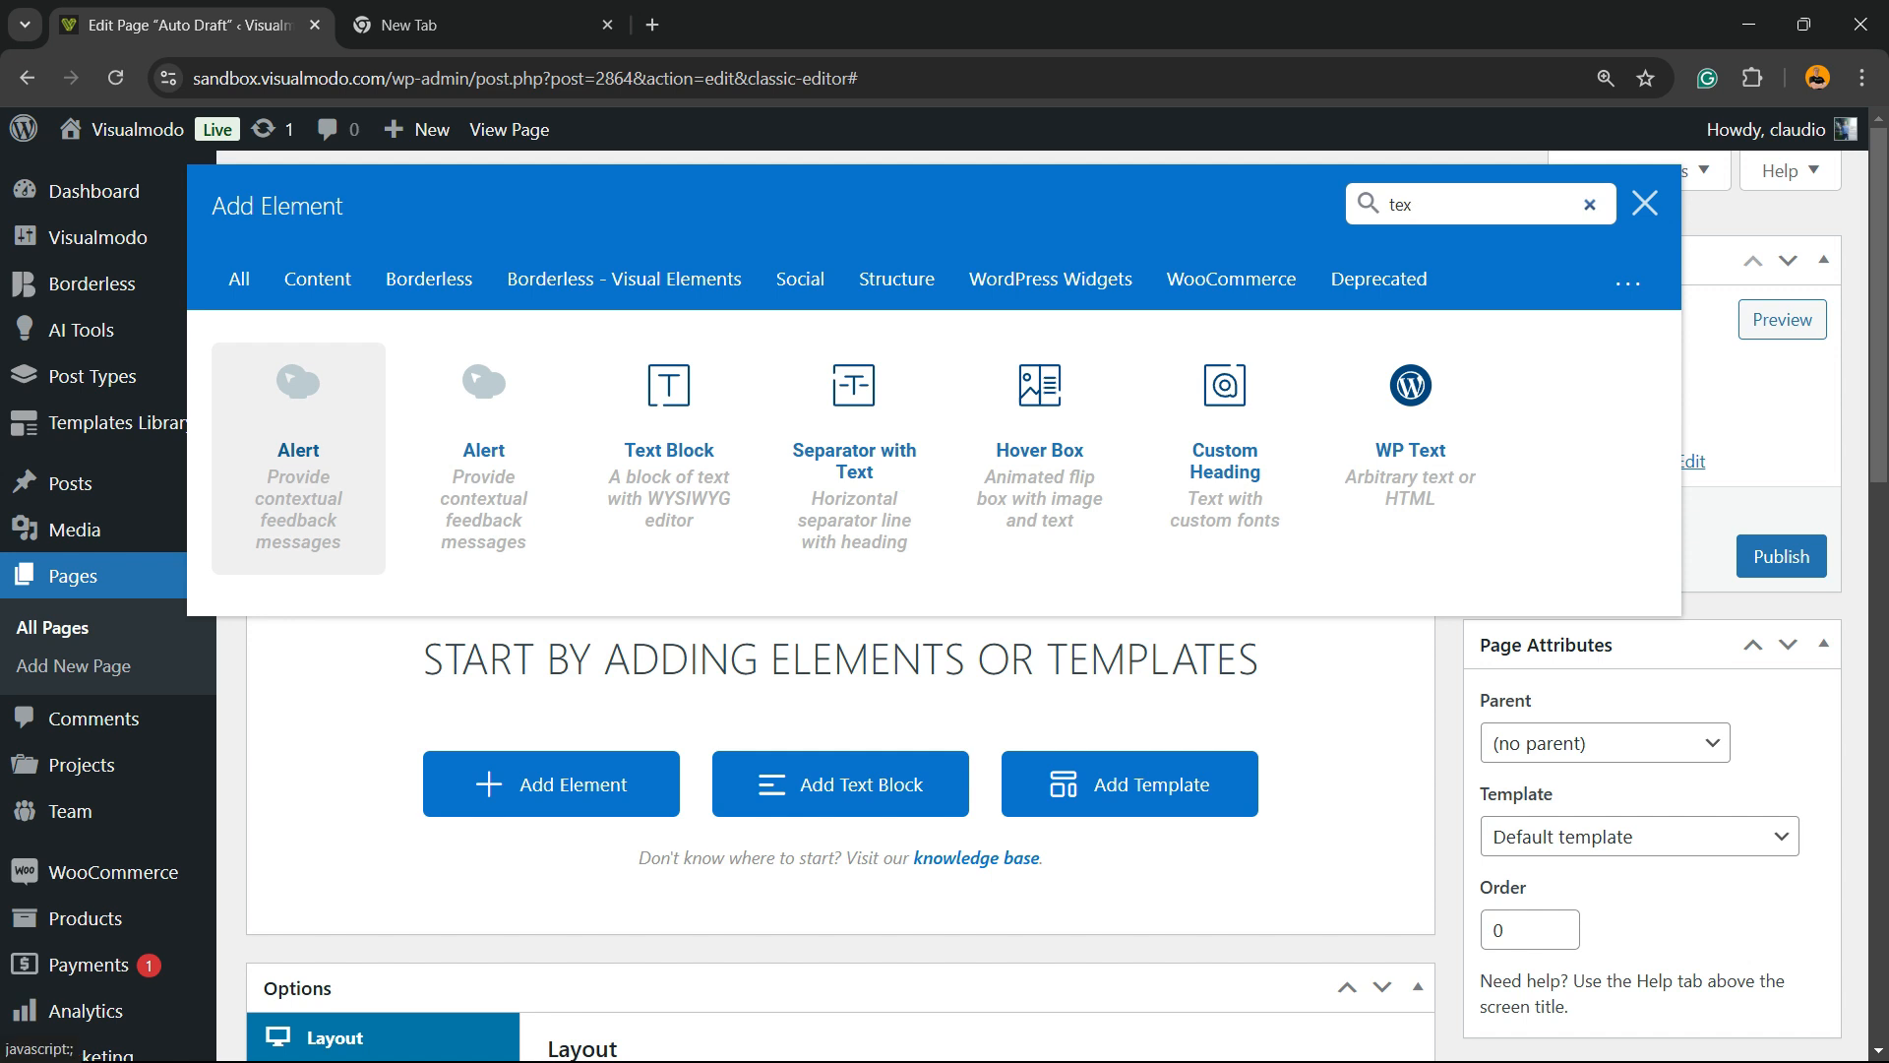
left_click(670, 452)
scroll(669, 452, "down", 2)
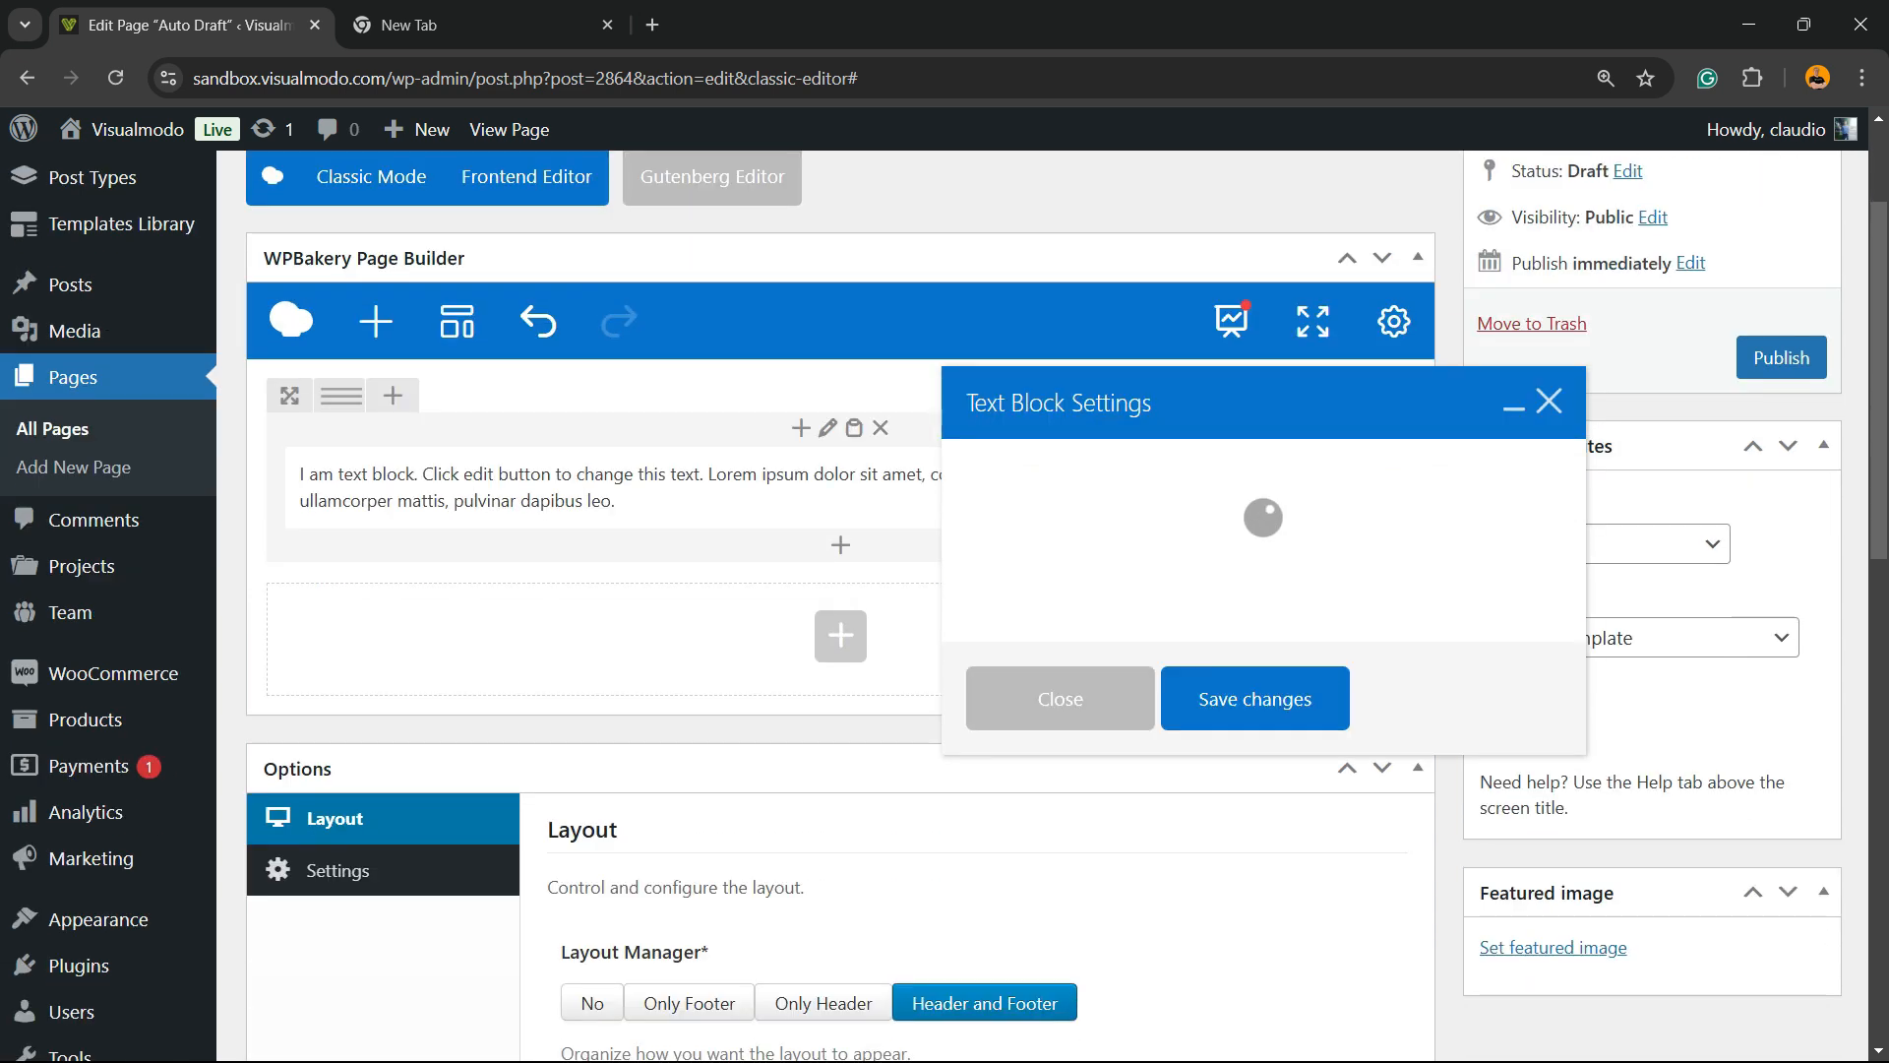
left_click(1550, 402)
Step: Clone the text block row twice so the page holds three identical rows
mouse_move(844, 488)
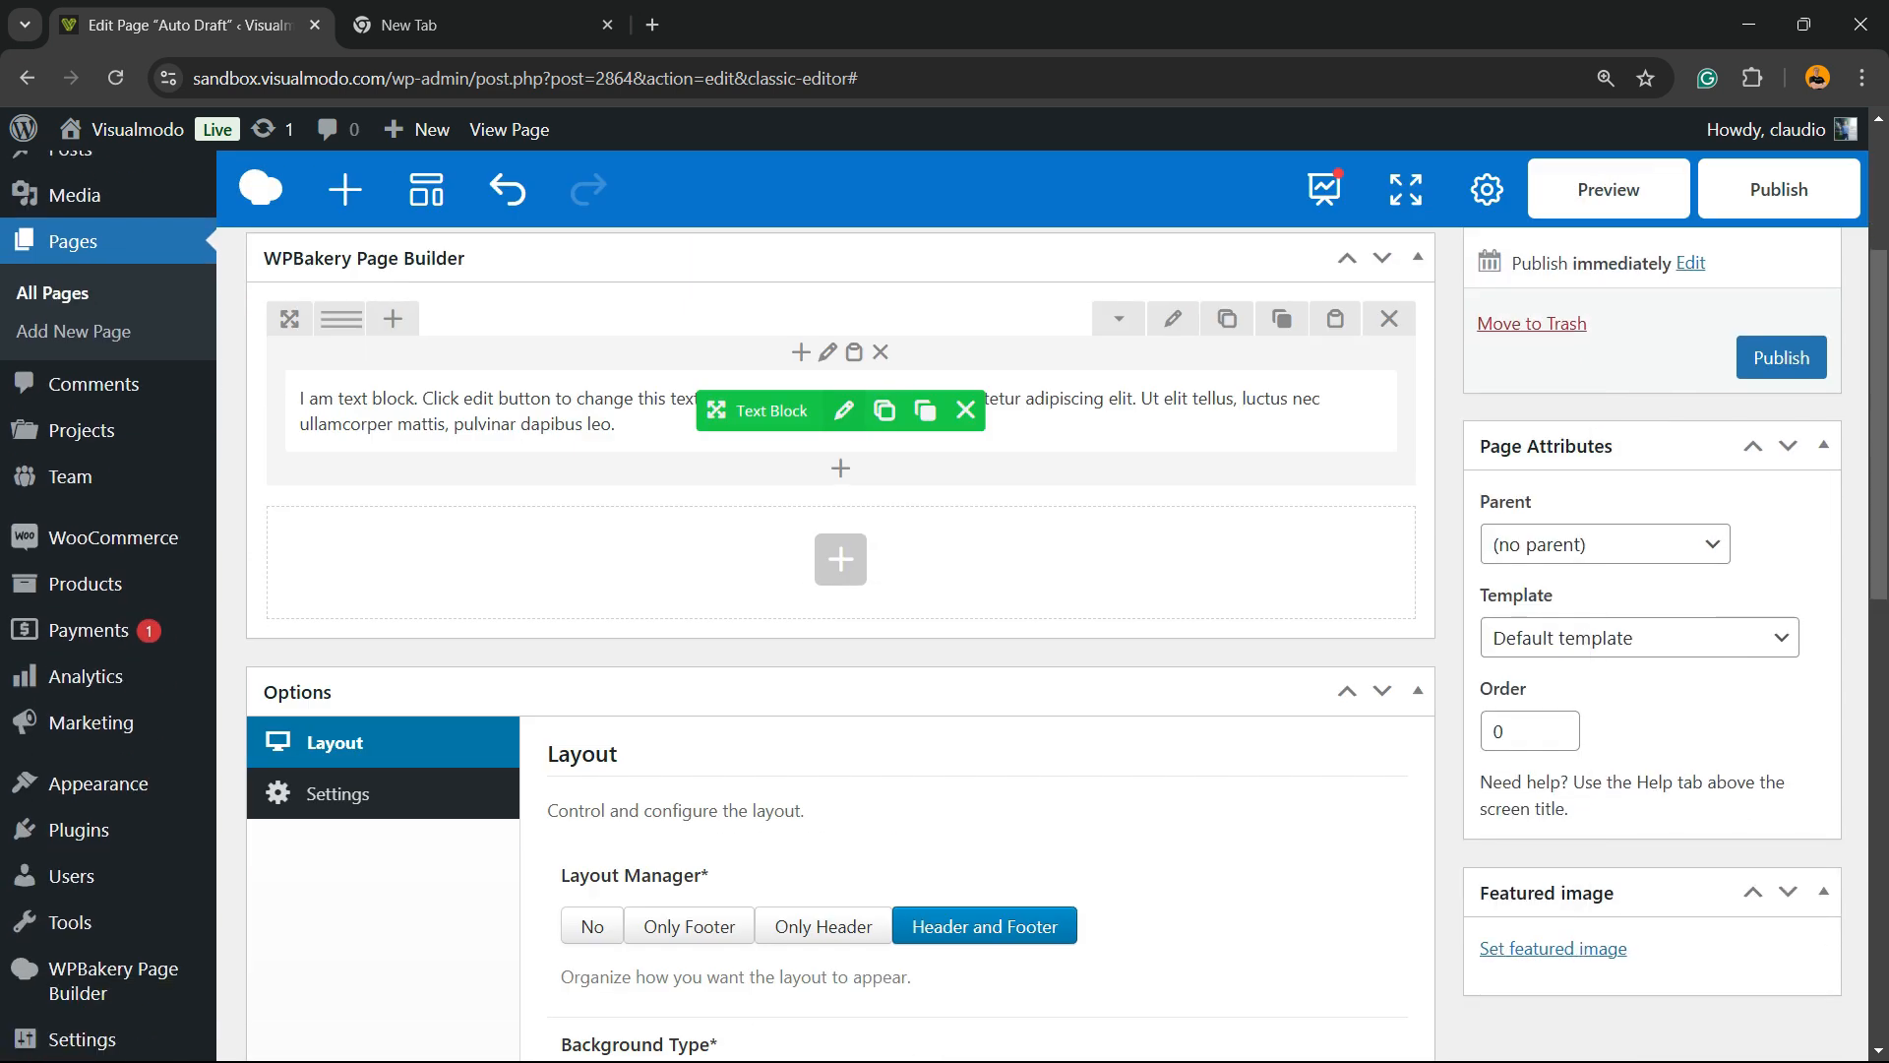
left_click(1227, 318)
scroll(1227, 318, "up", 1)
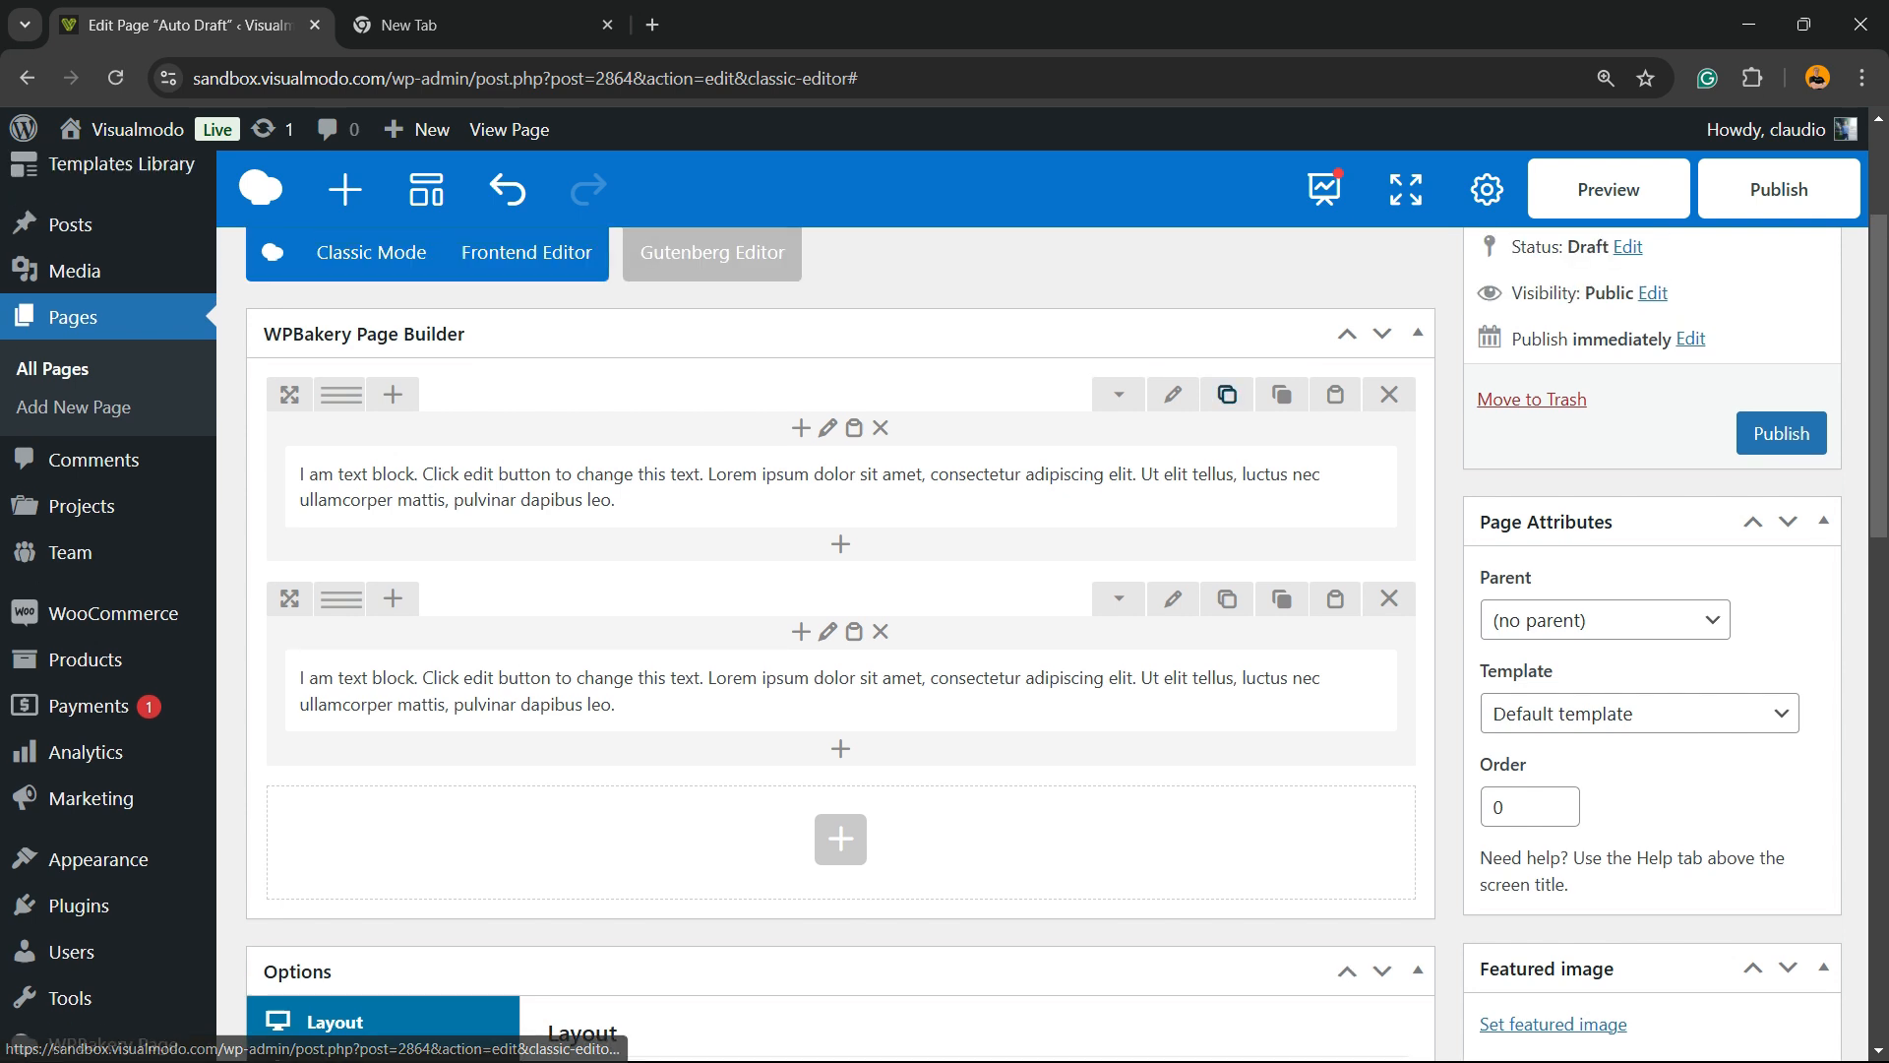
left_click(1227, 395)
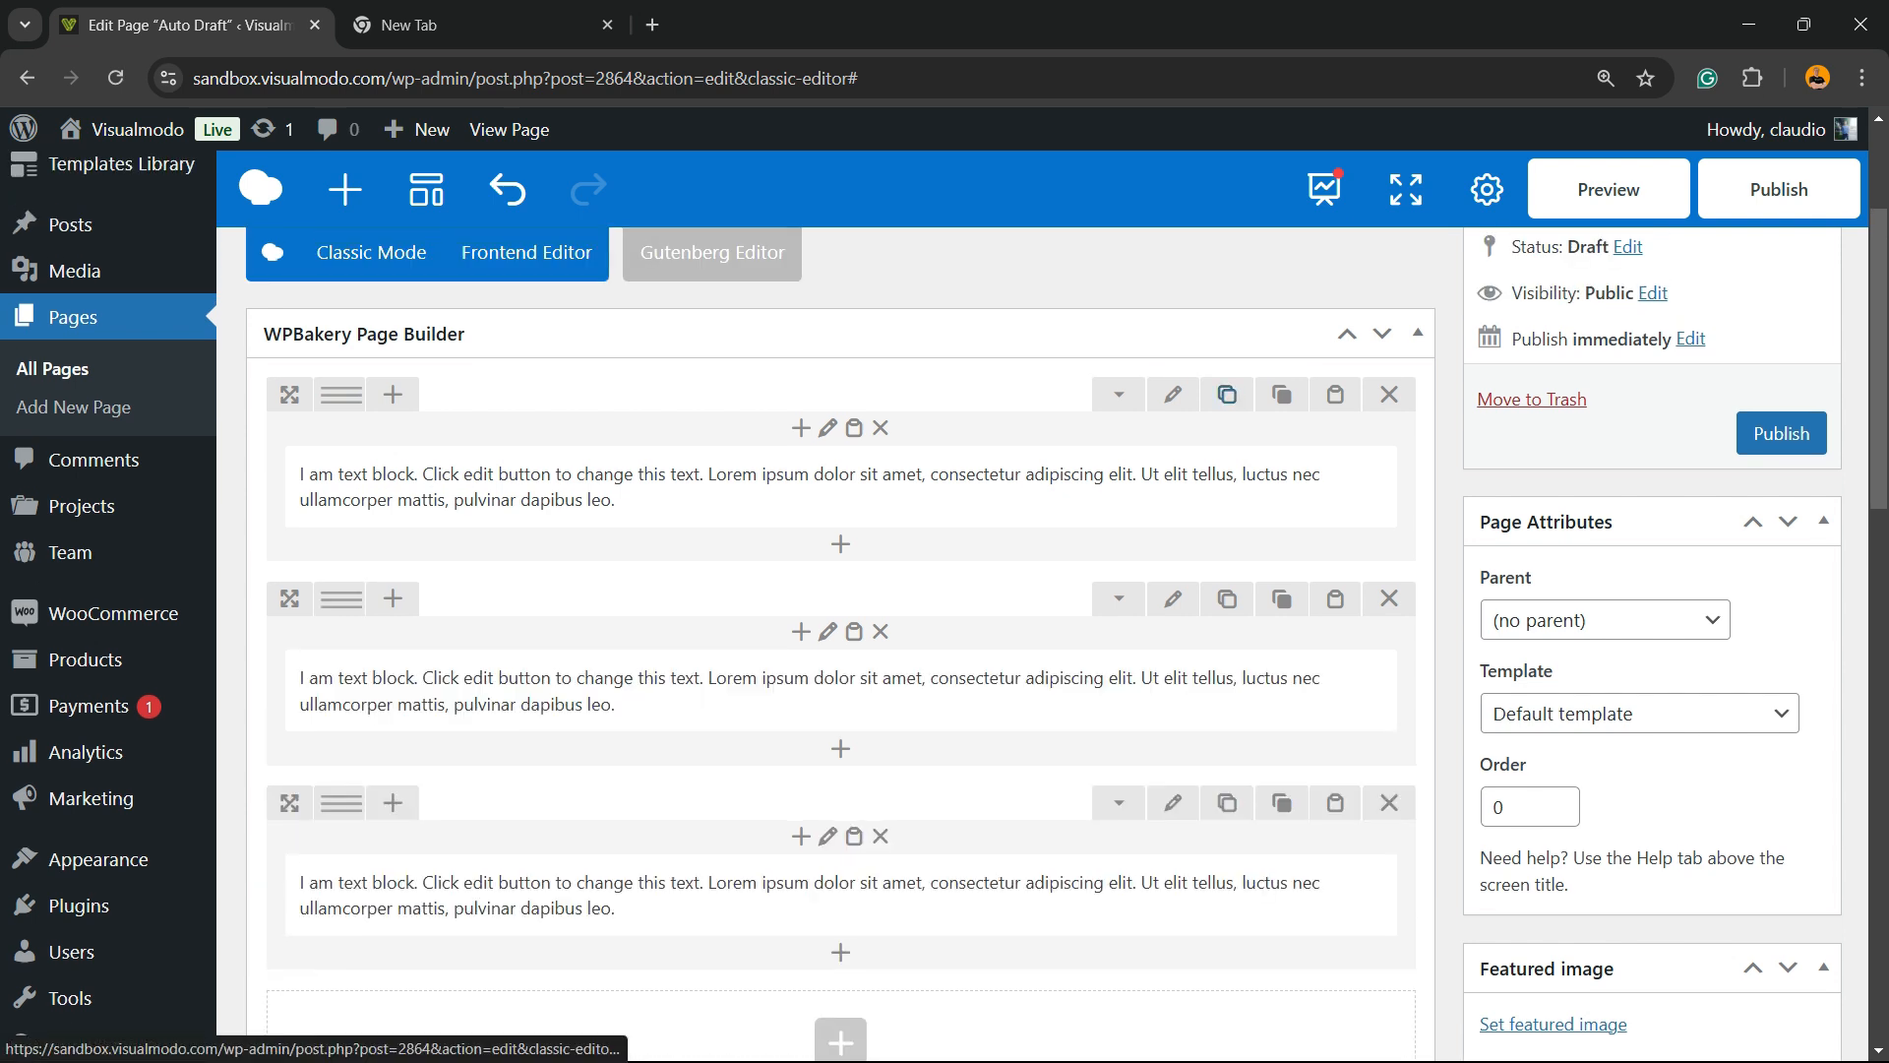
Step: Preview the page and examine the spacing between the three text blocks
left_click(1609, 189)
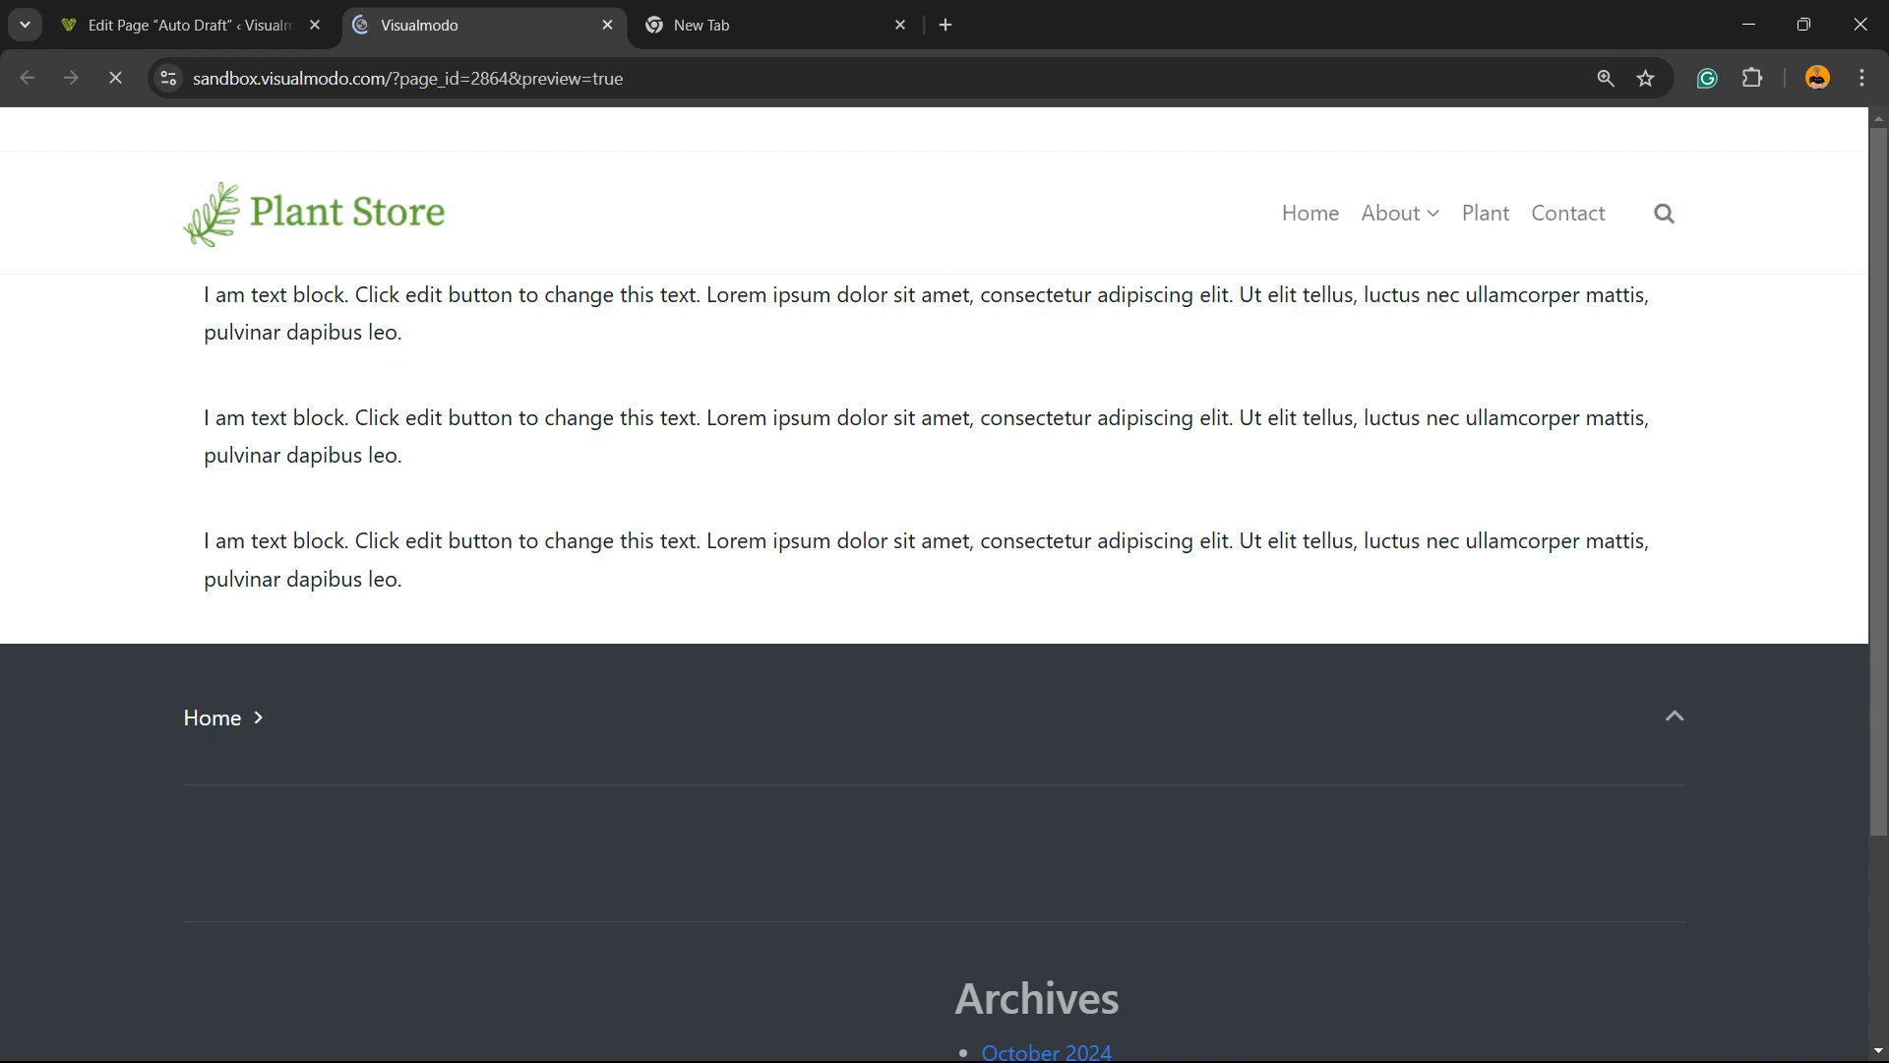
left_click_drag(405, 332, 613, 540)
left_click(614, 540)
triple_click(590, 433)
left_click(590, 455)
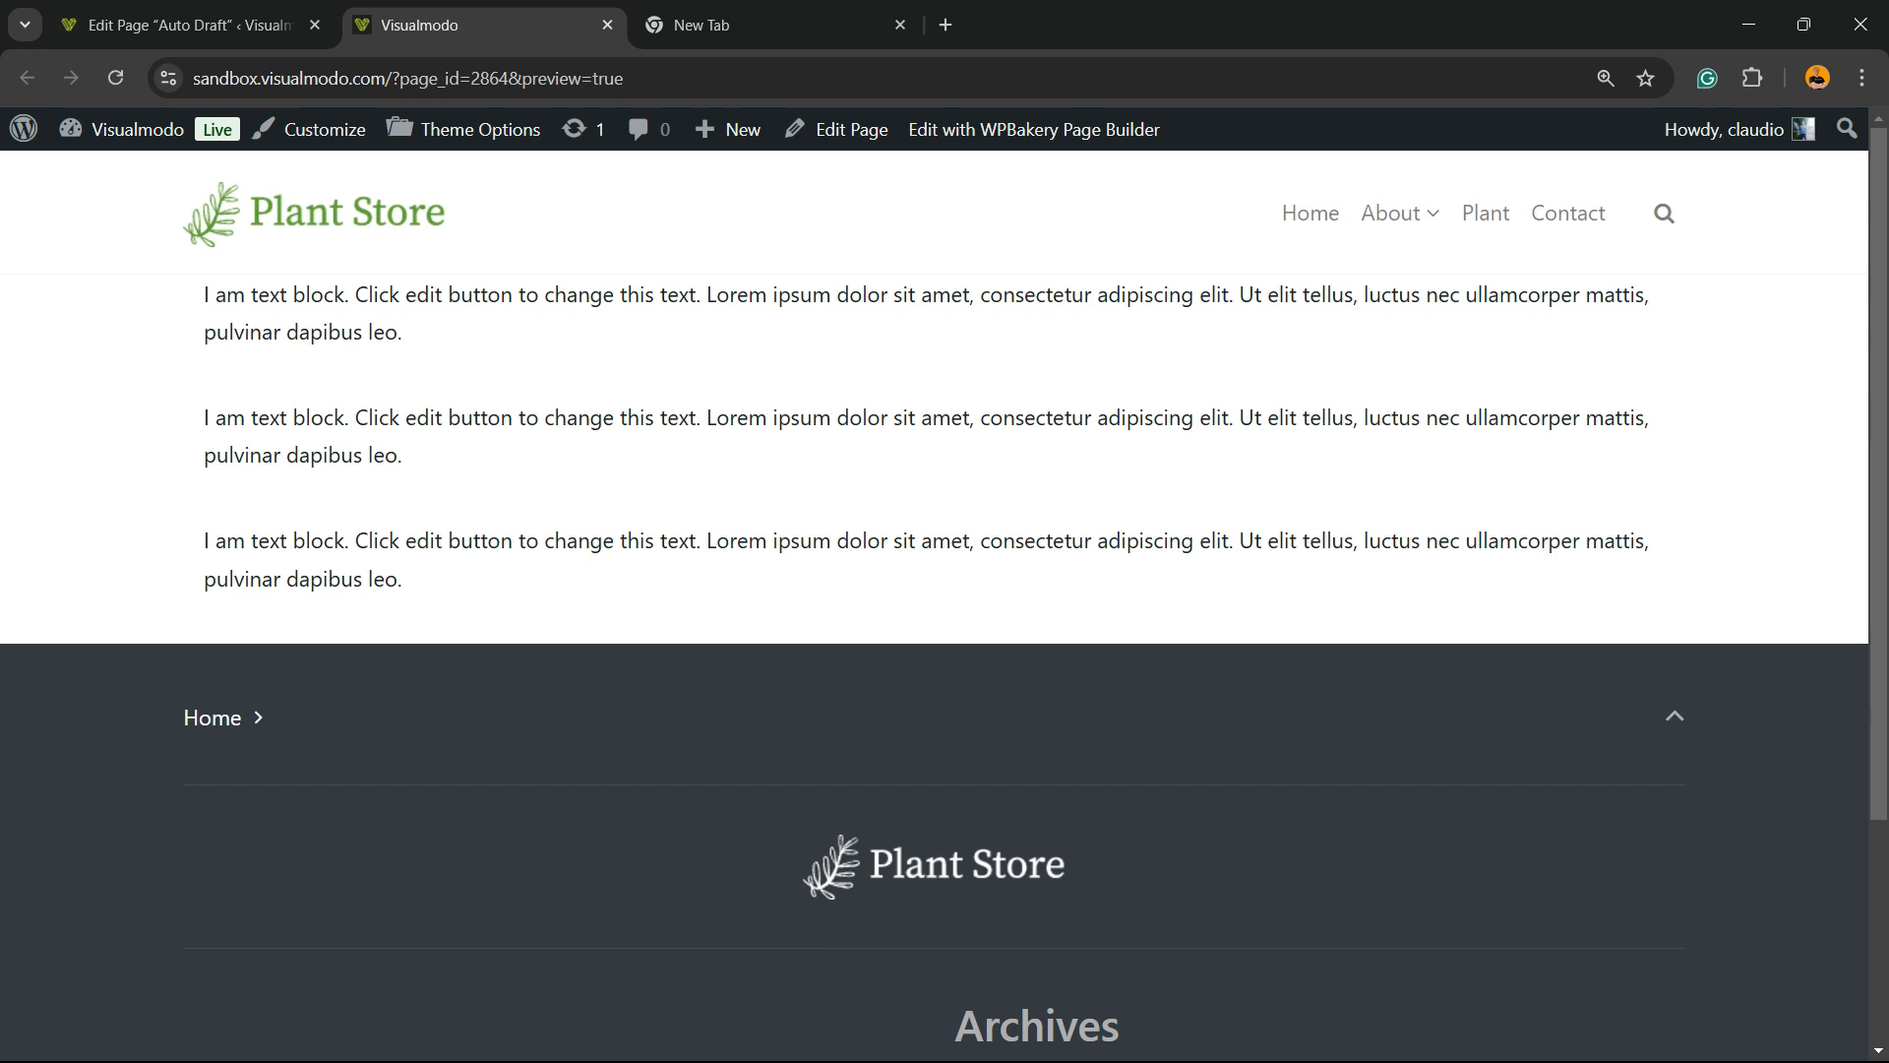
Step: Return to the page editor and add a Separator element below the text in the first row, searching for "separ"
left_click(187, 24)
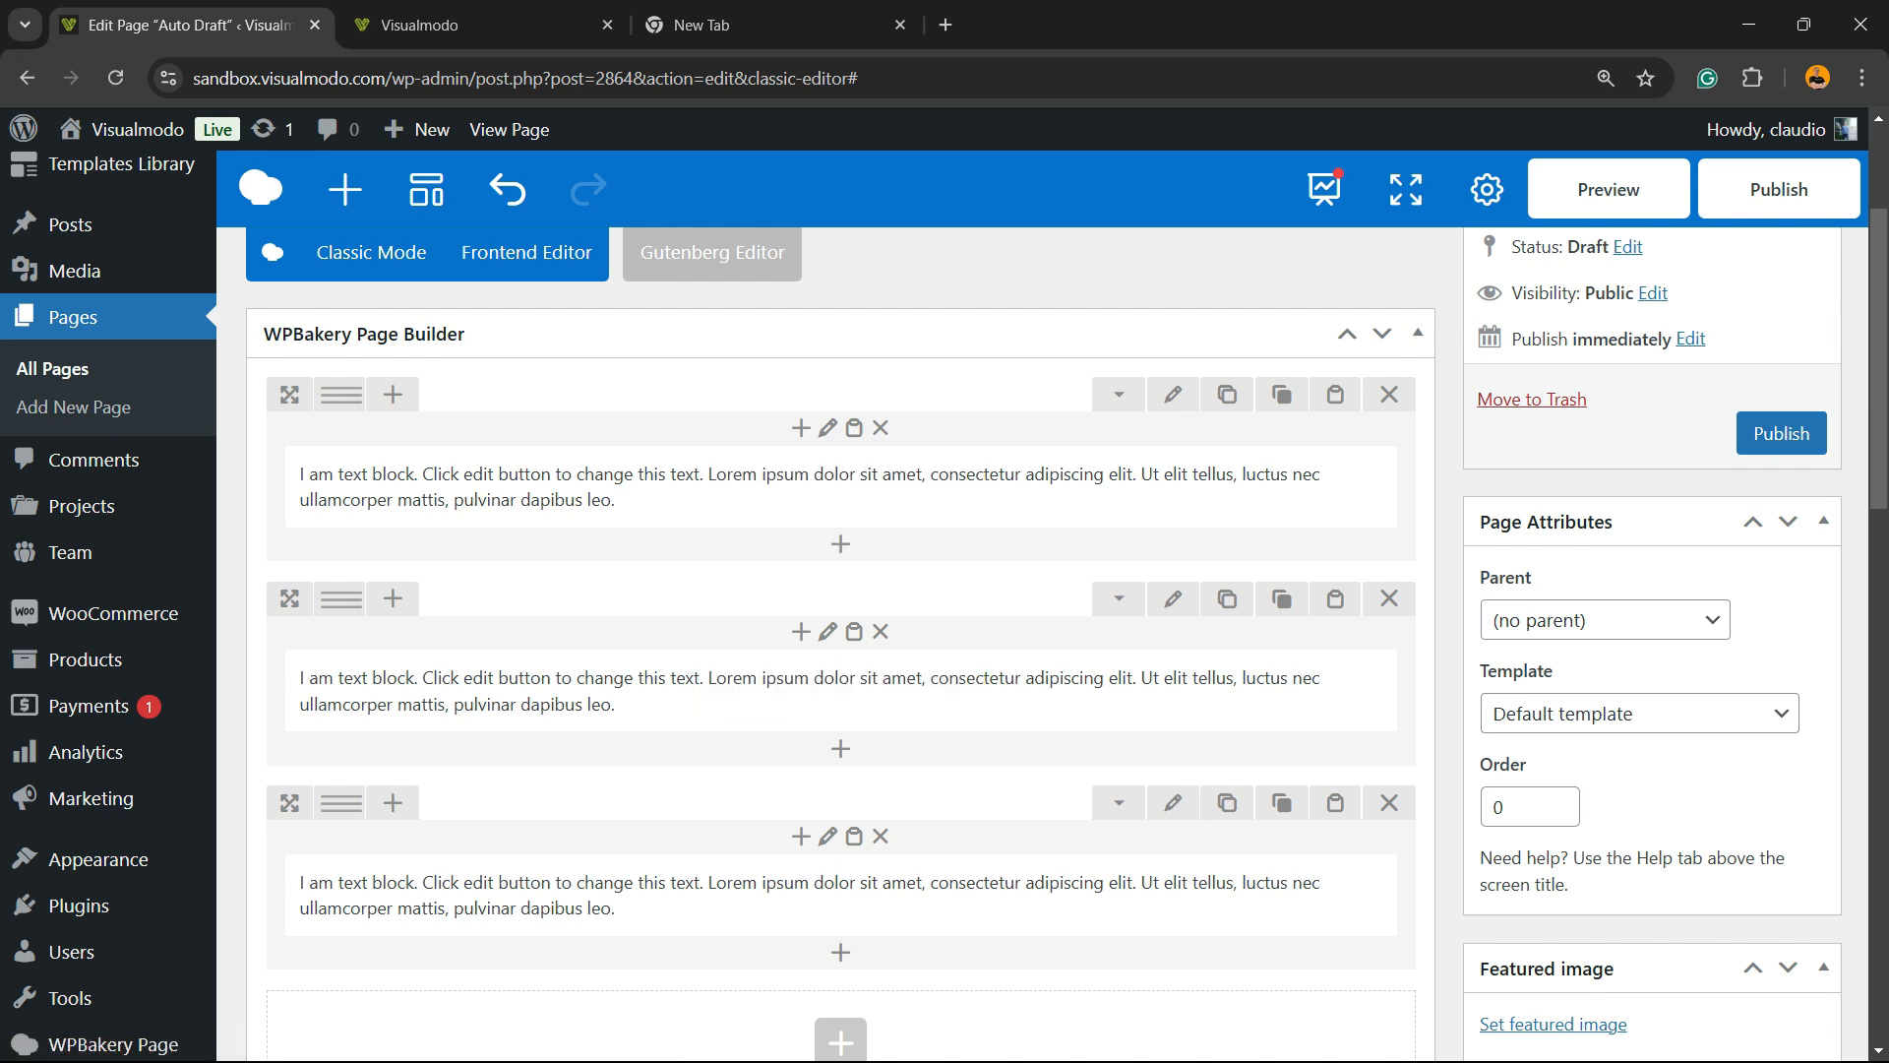
left_click(840, 544)
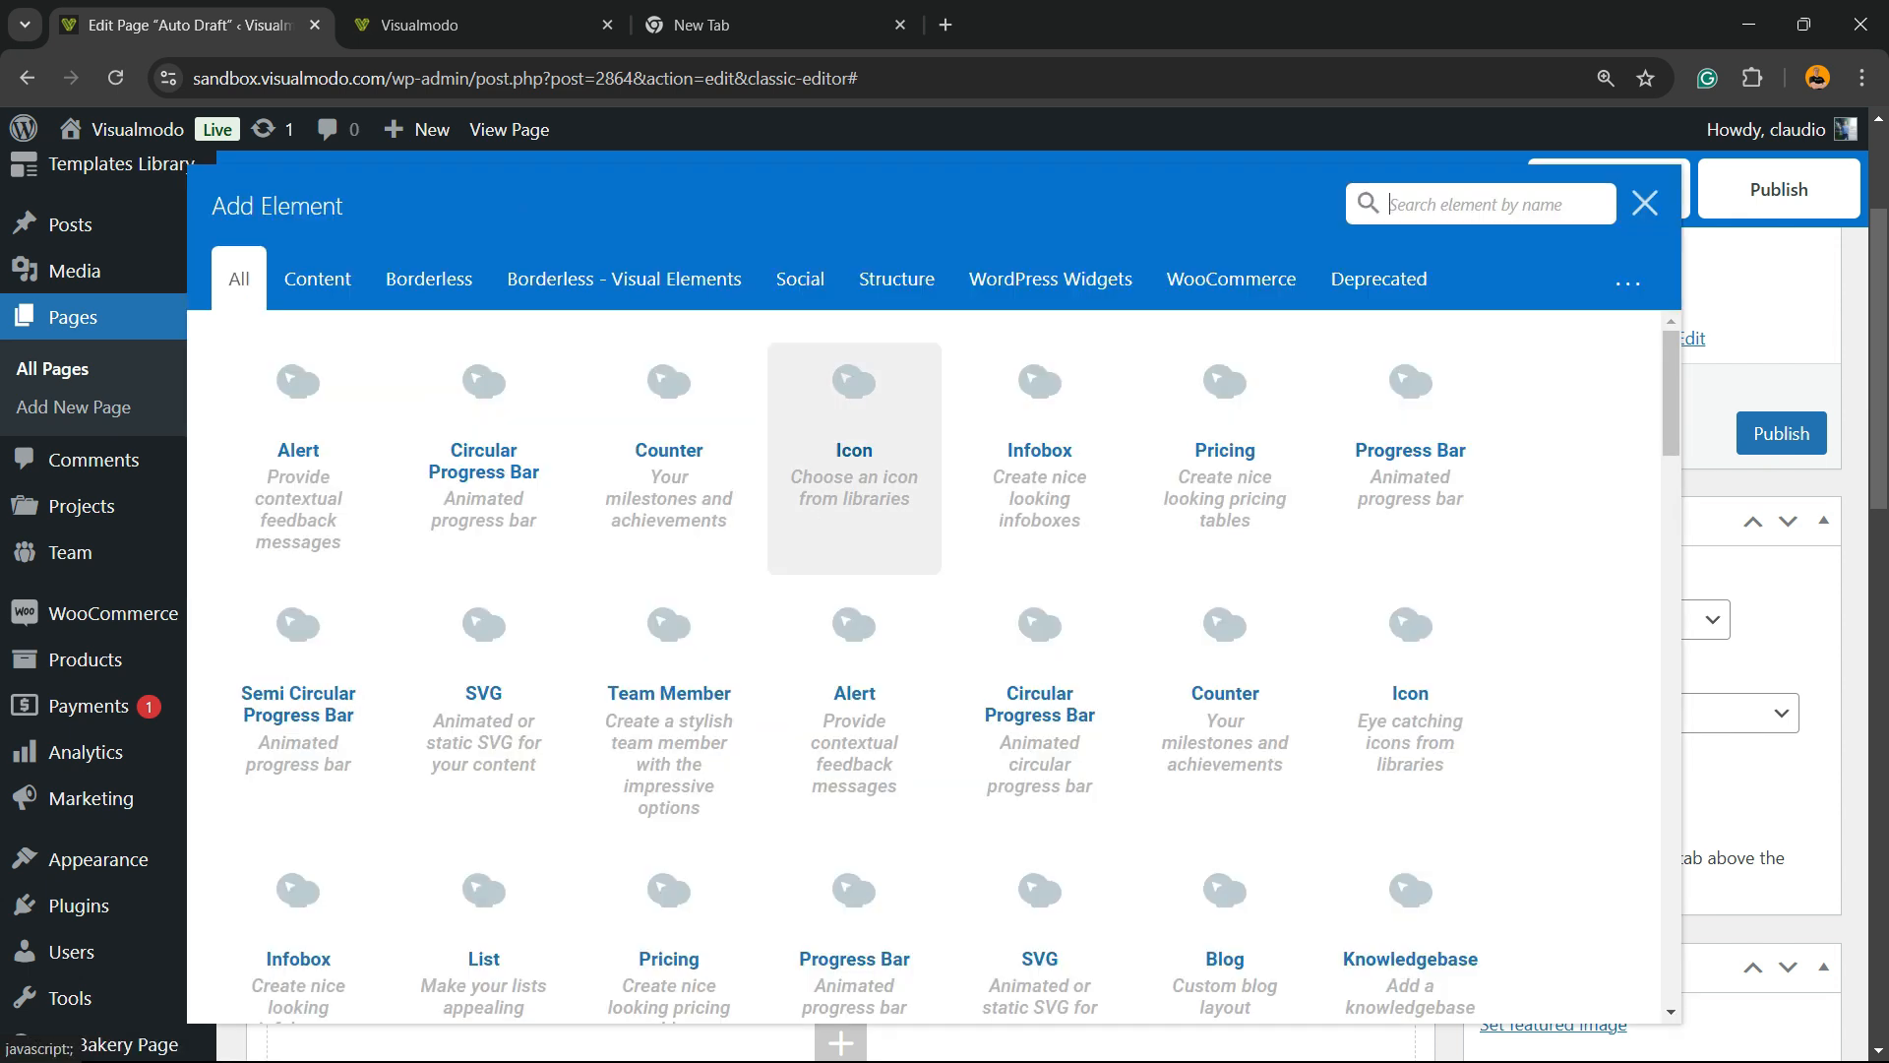
left_click(1481, 204)
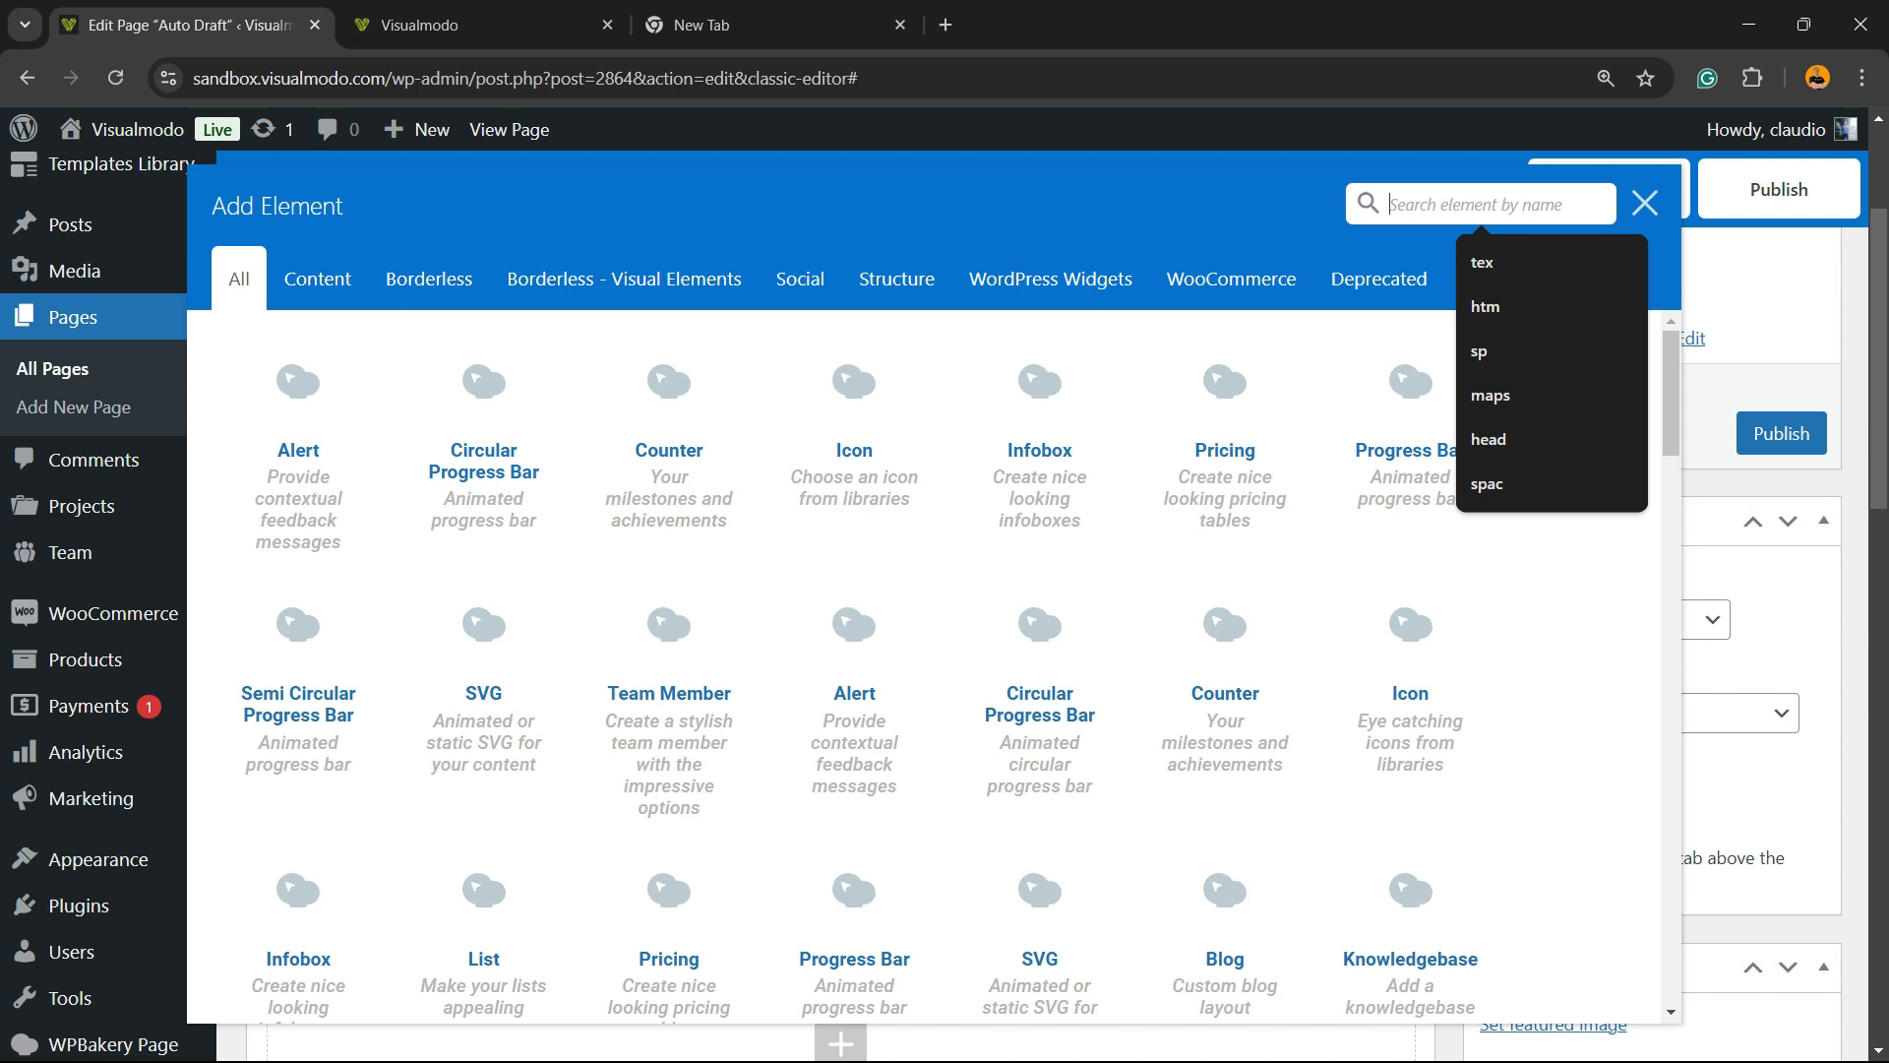
type("separ")
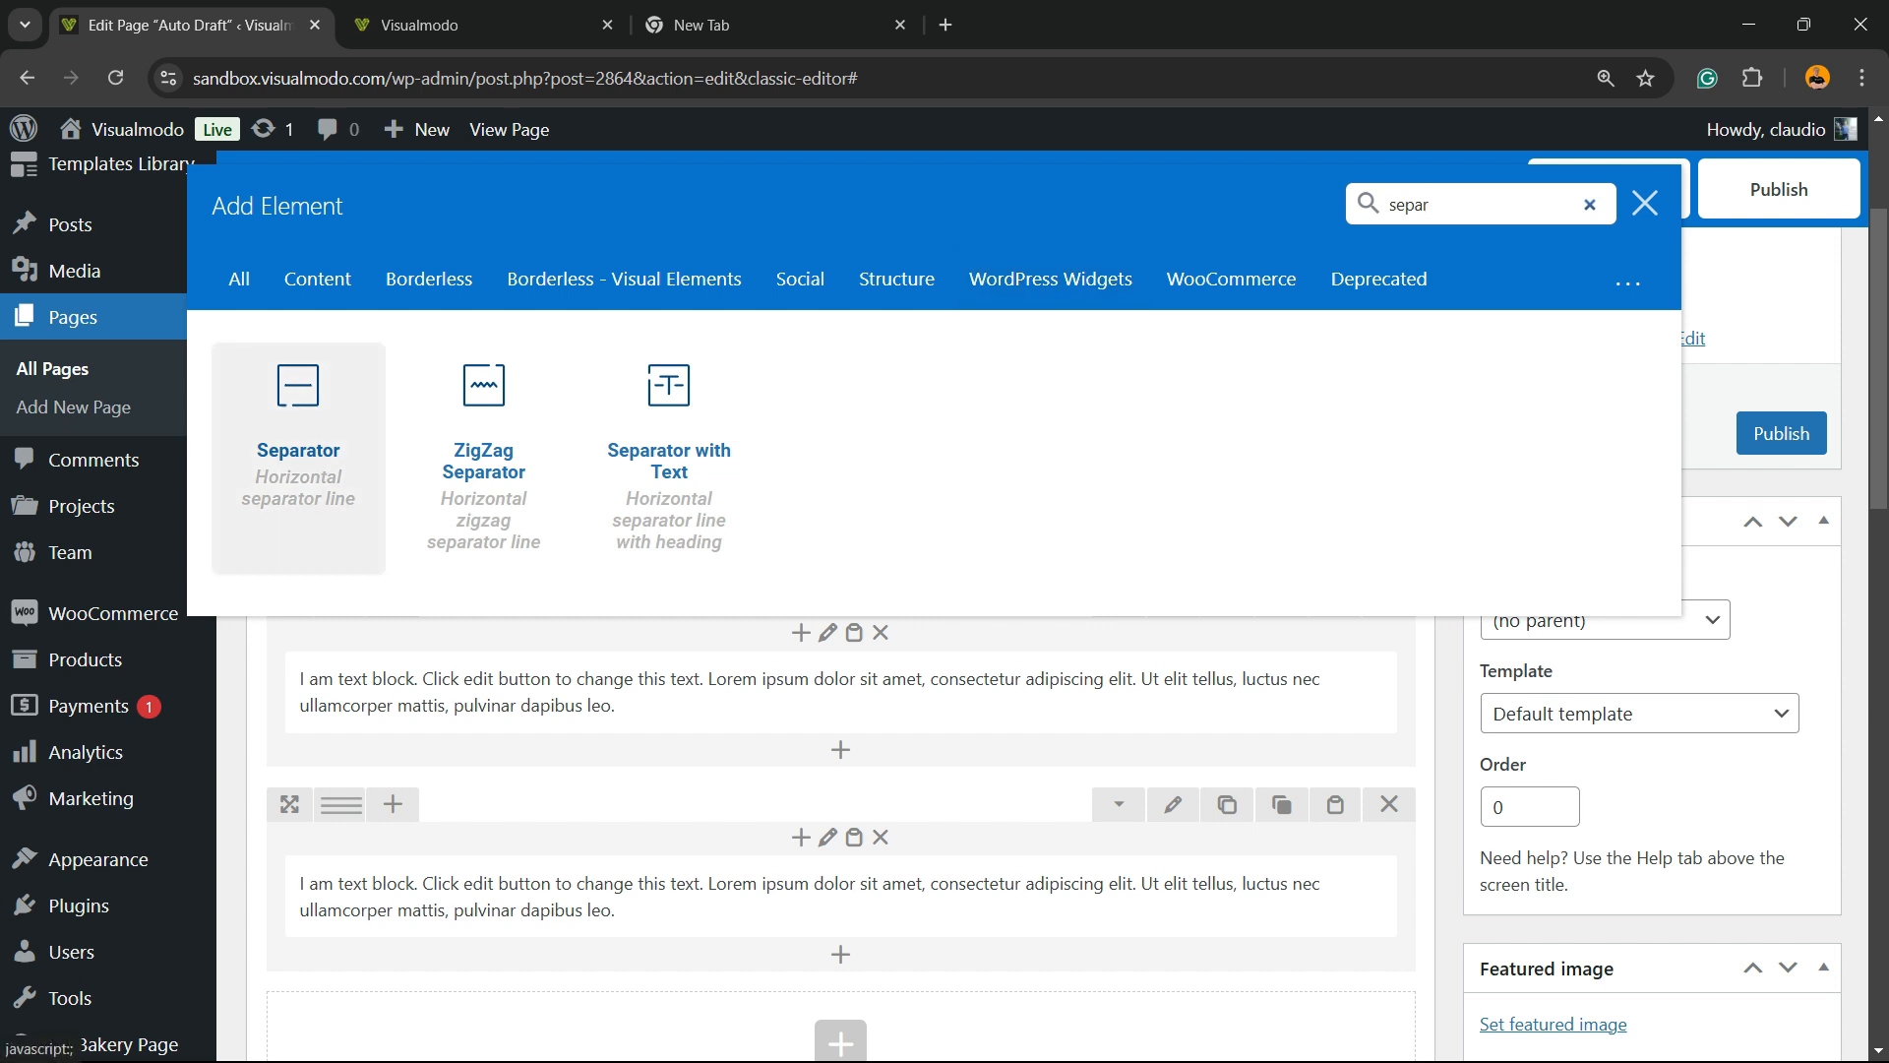
left_click(298, 453)
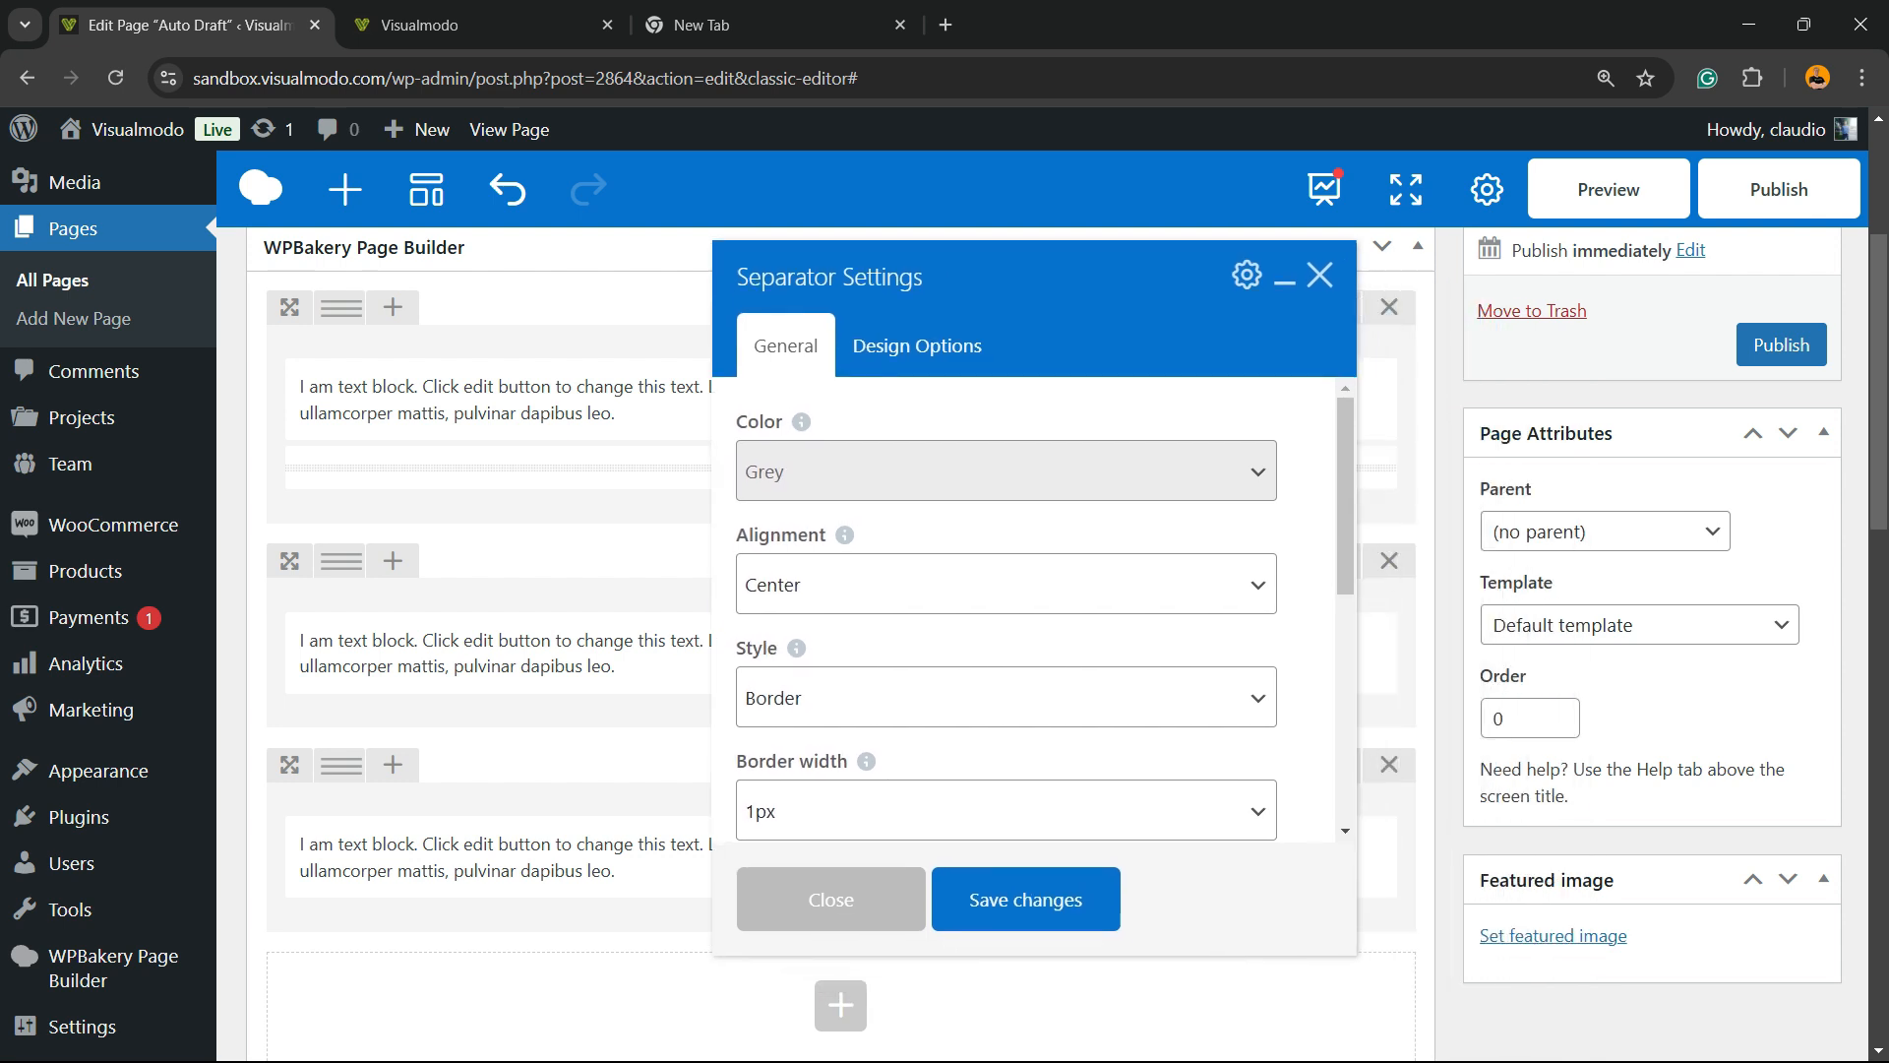
Step: Set the separator's color to Blue and border width to 2px, keeping Center alignment and the Border style
left_click(969, 462)
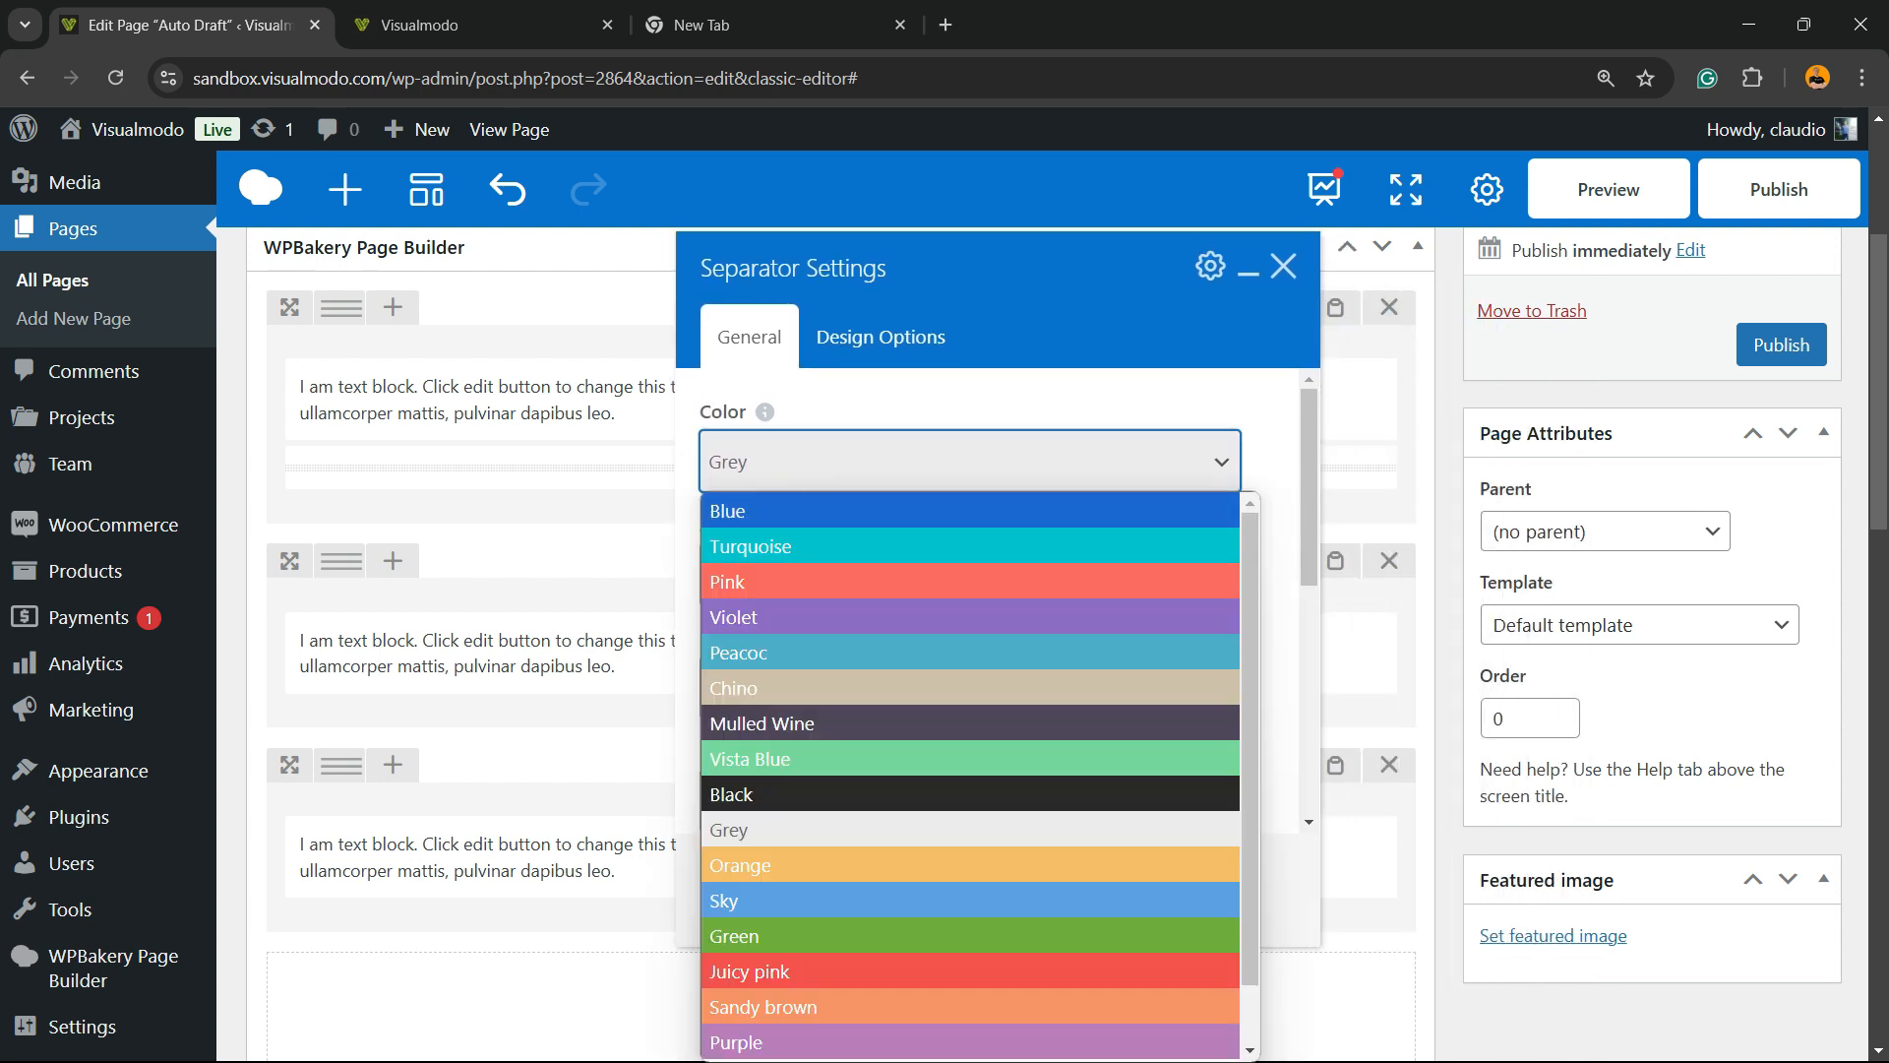
left_click(970, 512)
left_click(969, 575)
left_click(969, 575)
left_click(969, 575)
left_click(970, 574)
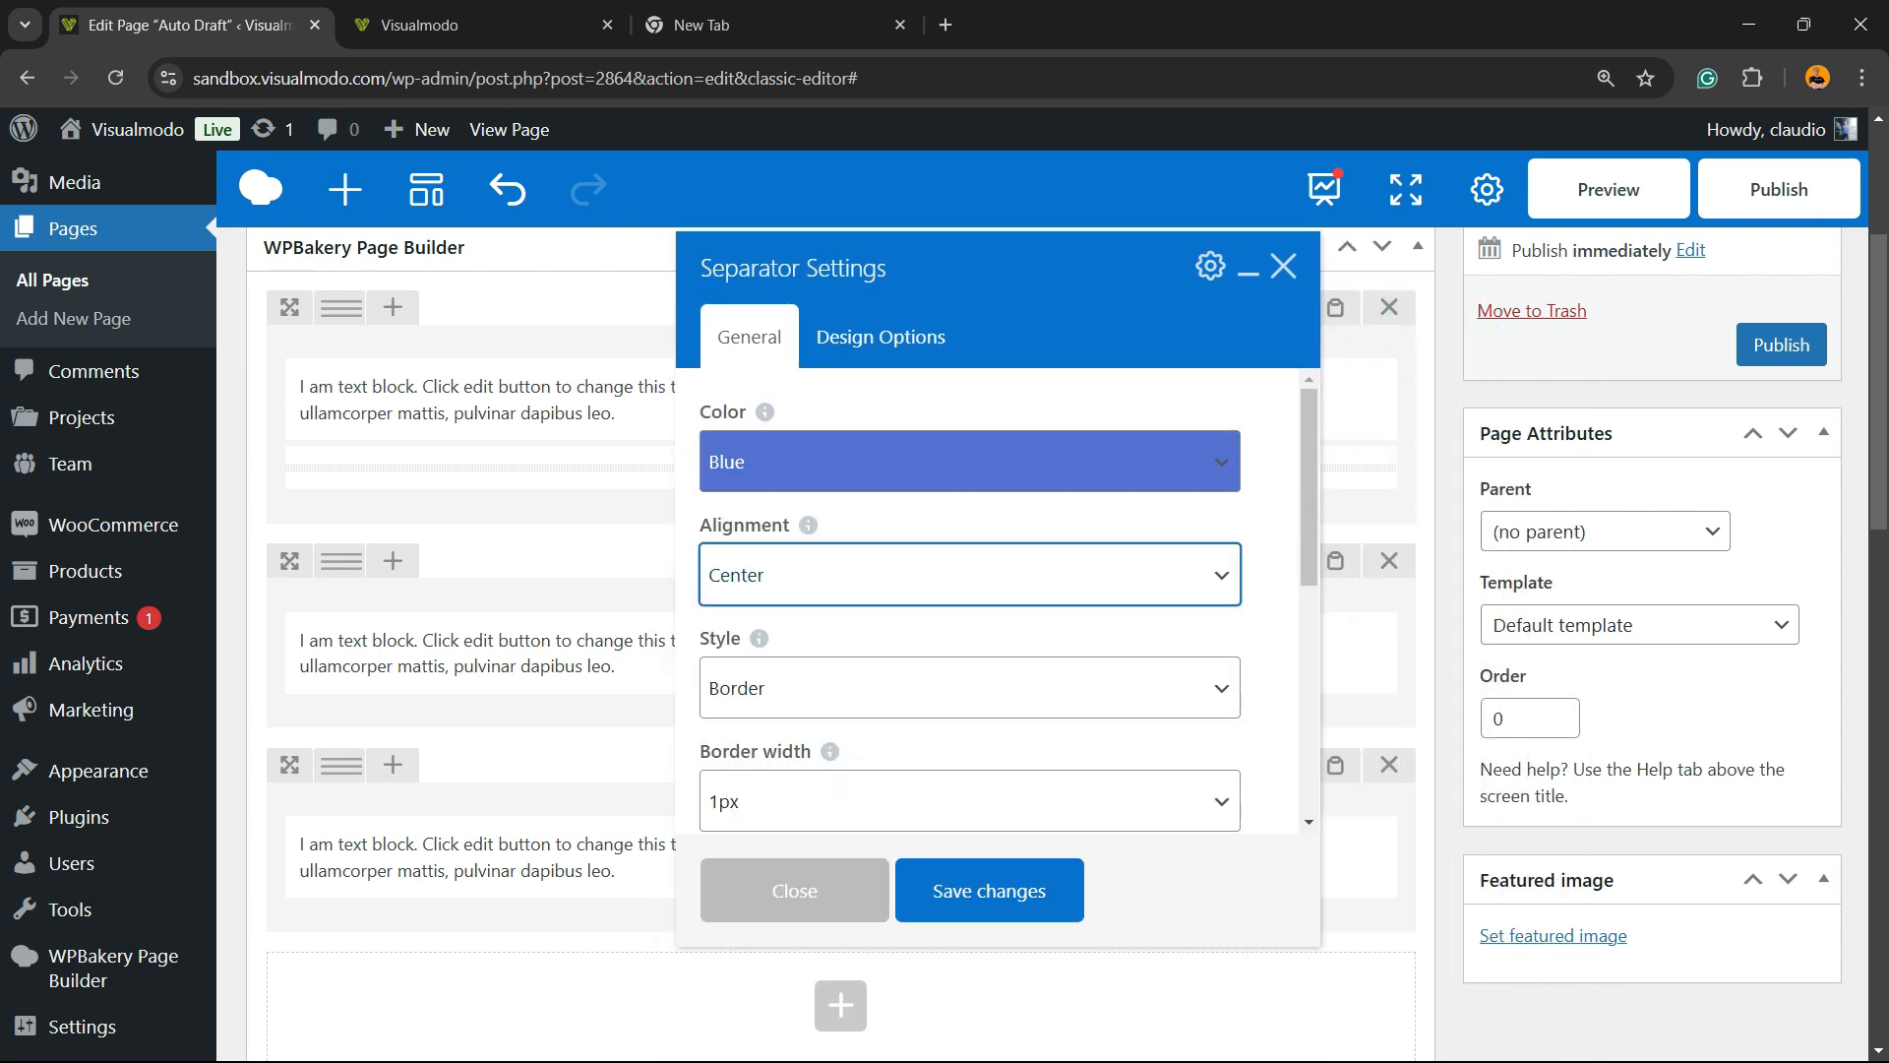
left_click(969, 688)
left_click(969, 687)
left_click(969, 801)
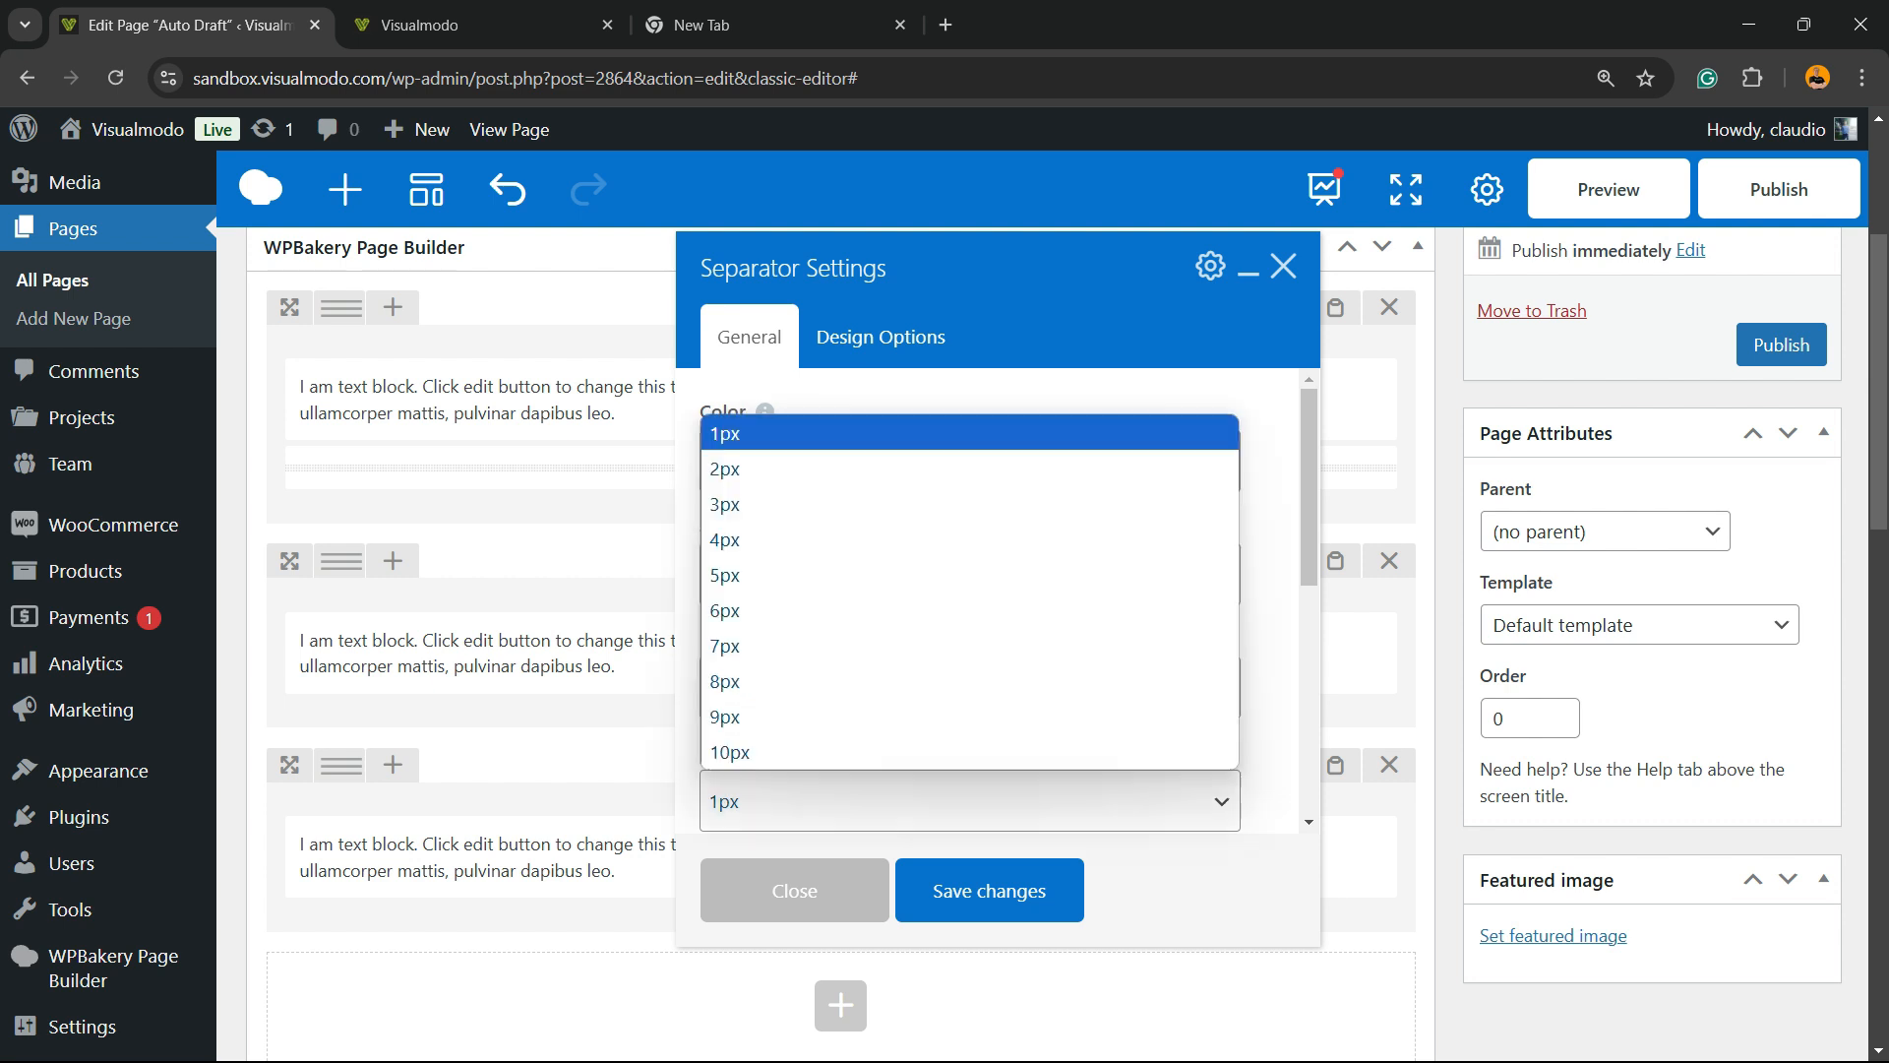
left_click(970, 468)
Step: Set the separator's CSS animation to fadeInLeftBig
scroll(998, 606, "down", 3)
scroll(984, 600, "down", 2)
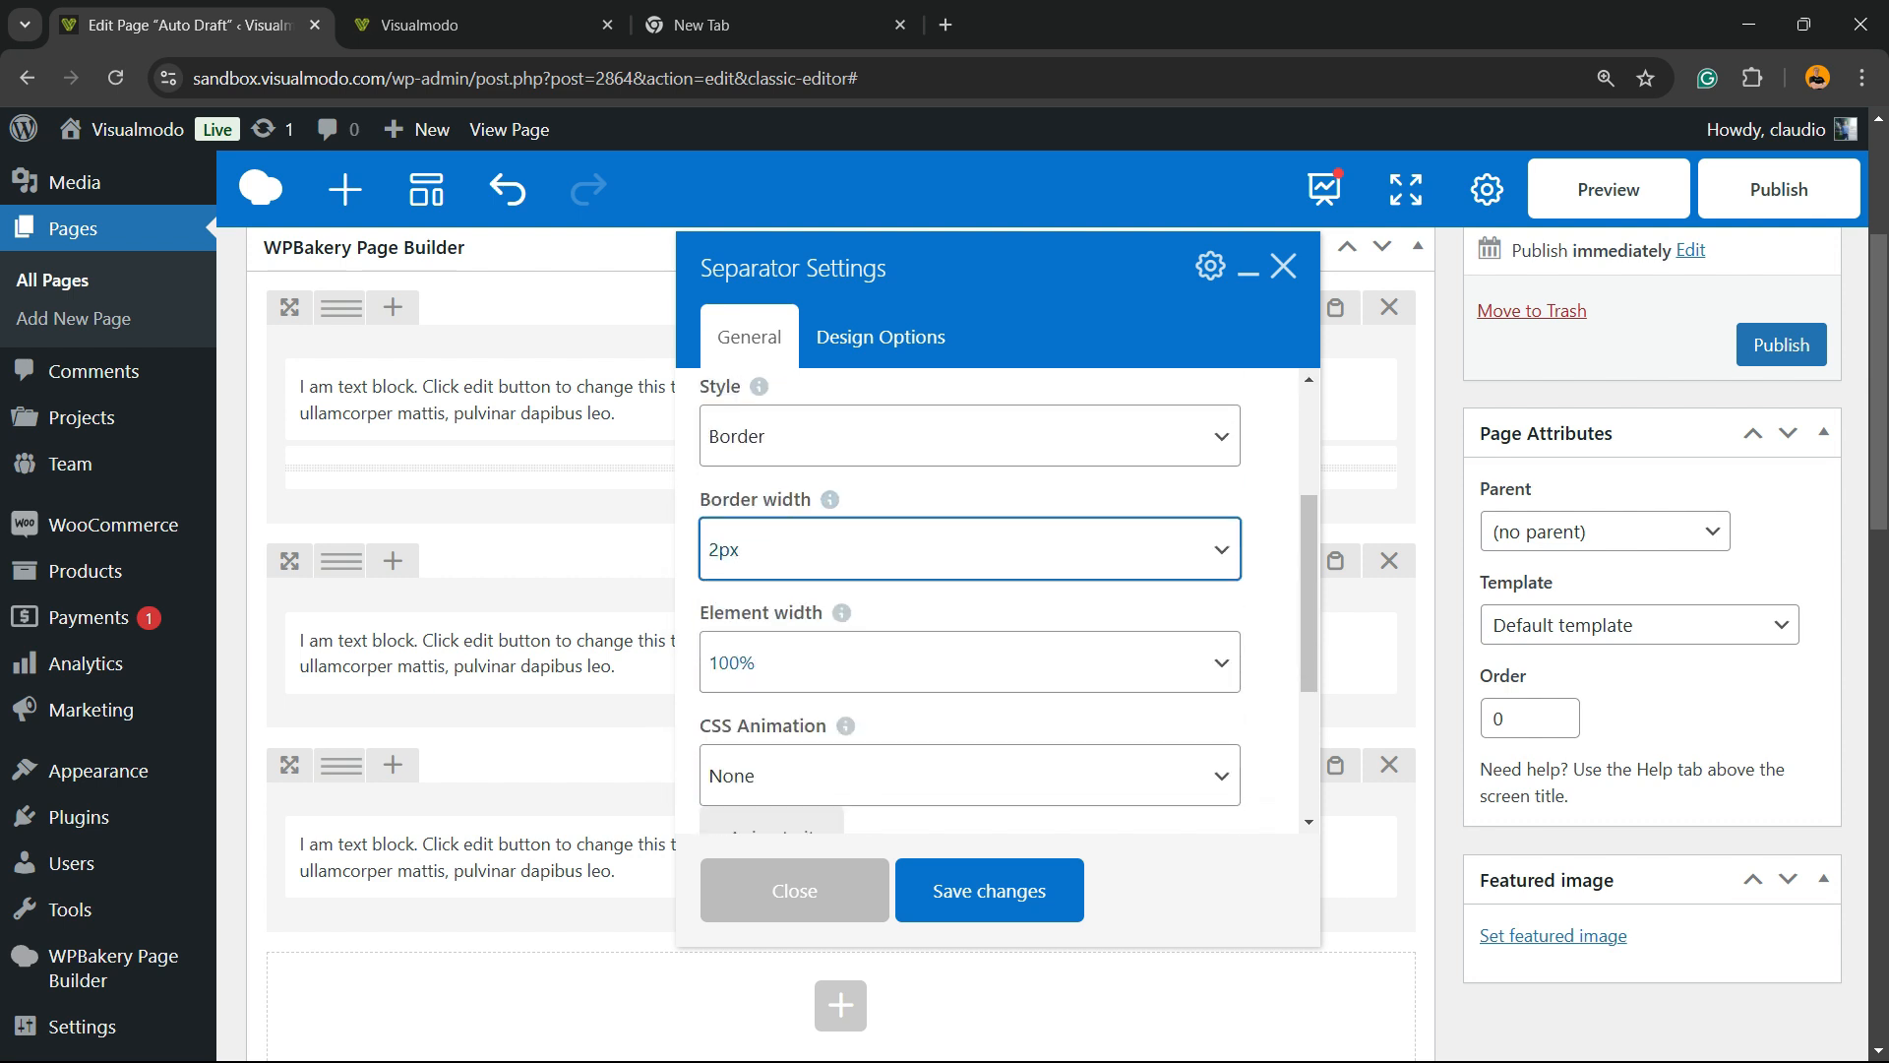
left_click(846, 536)
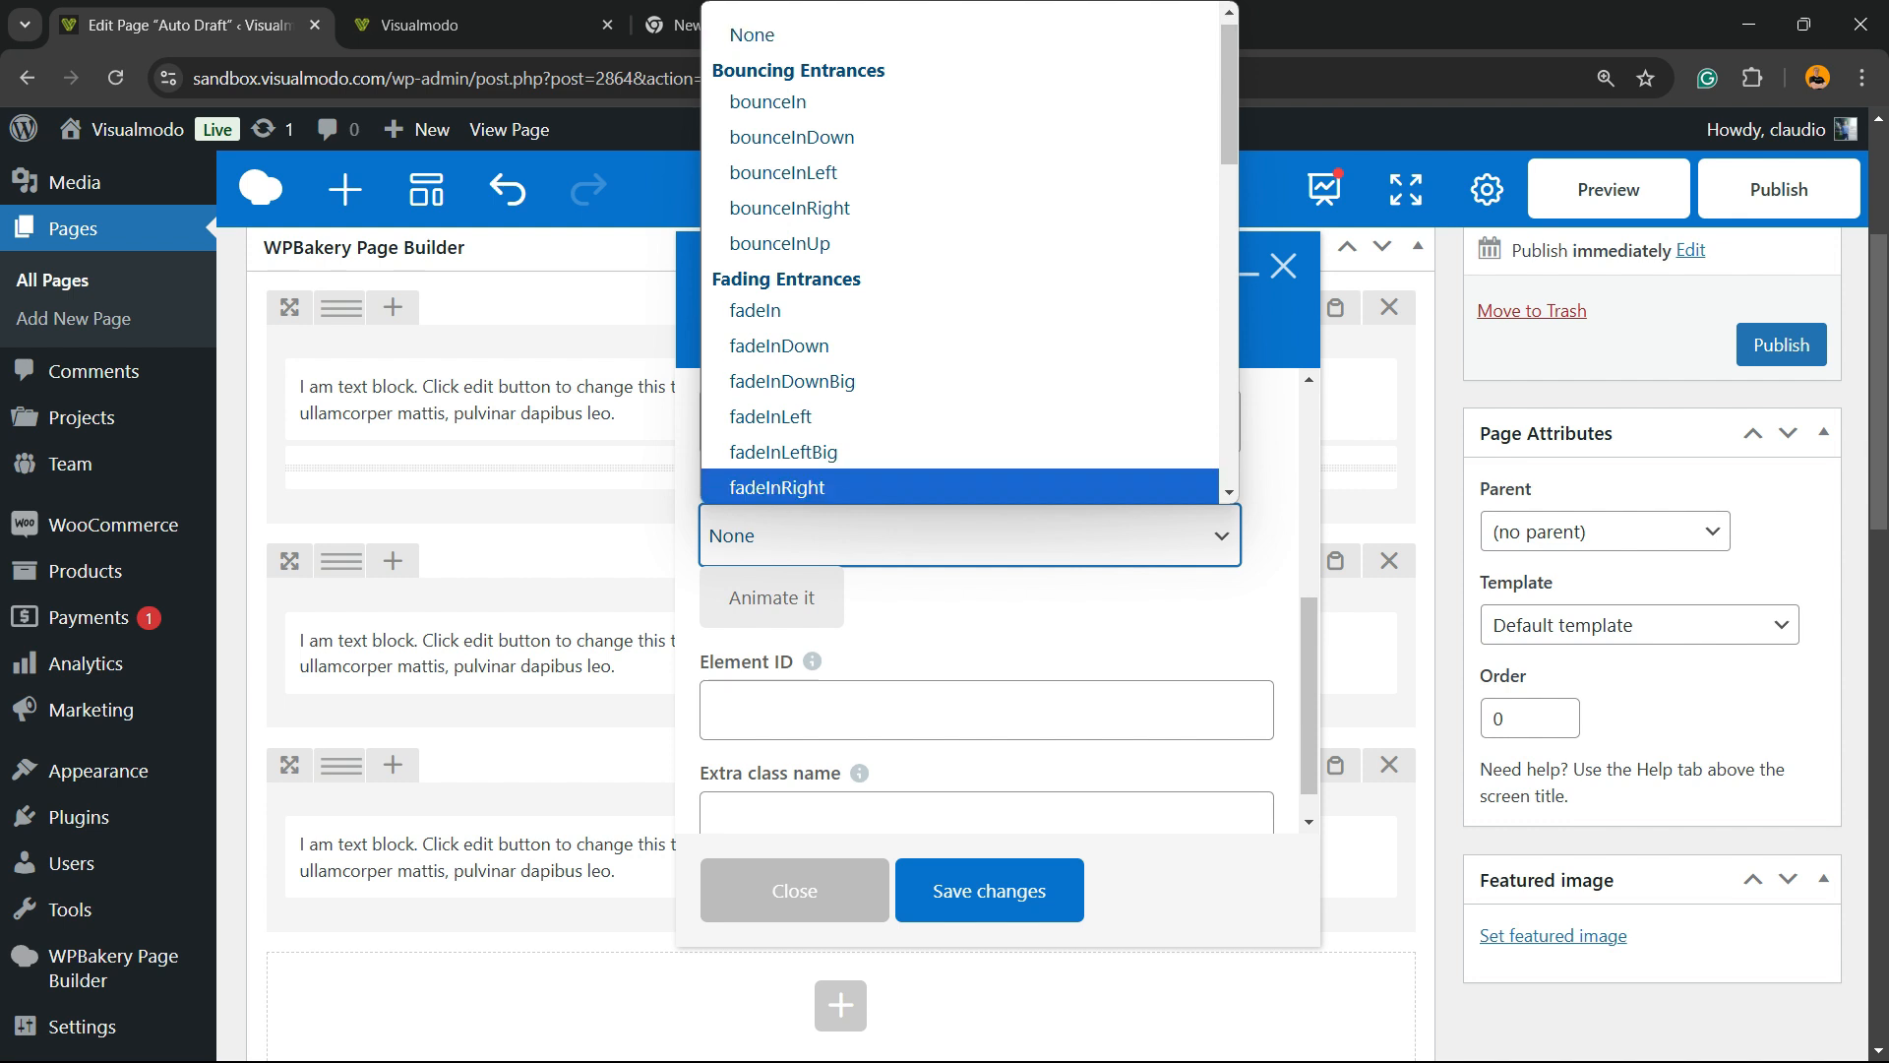
left_click(846, 453)
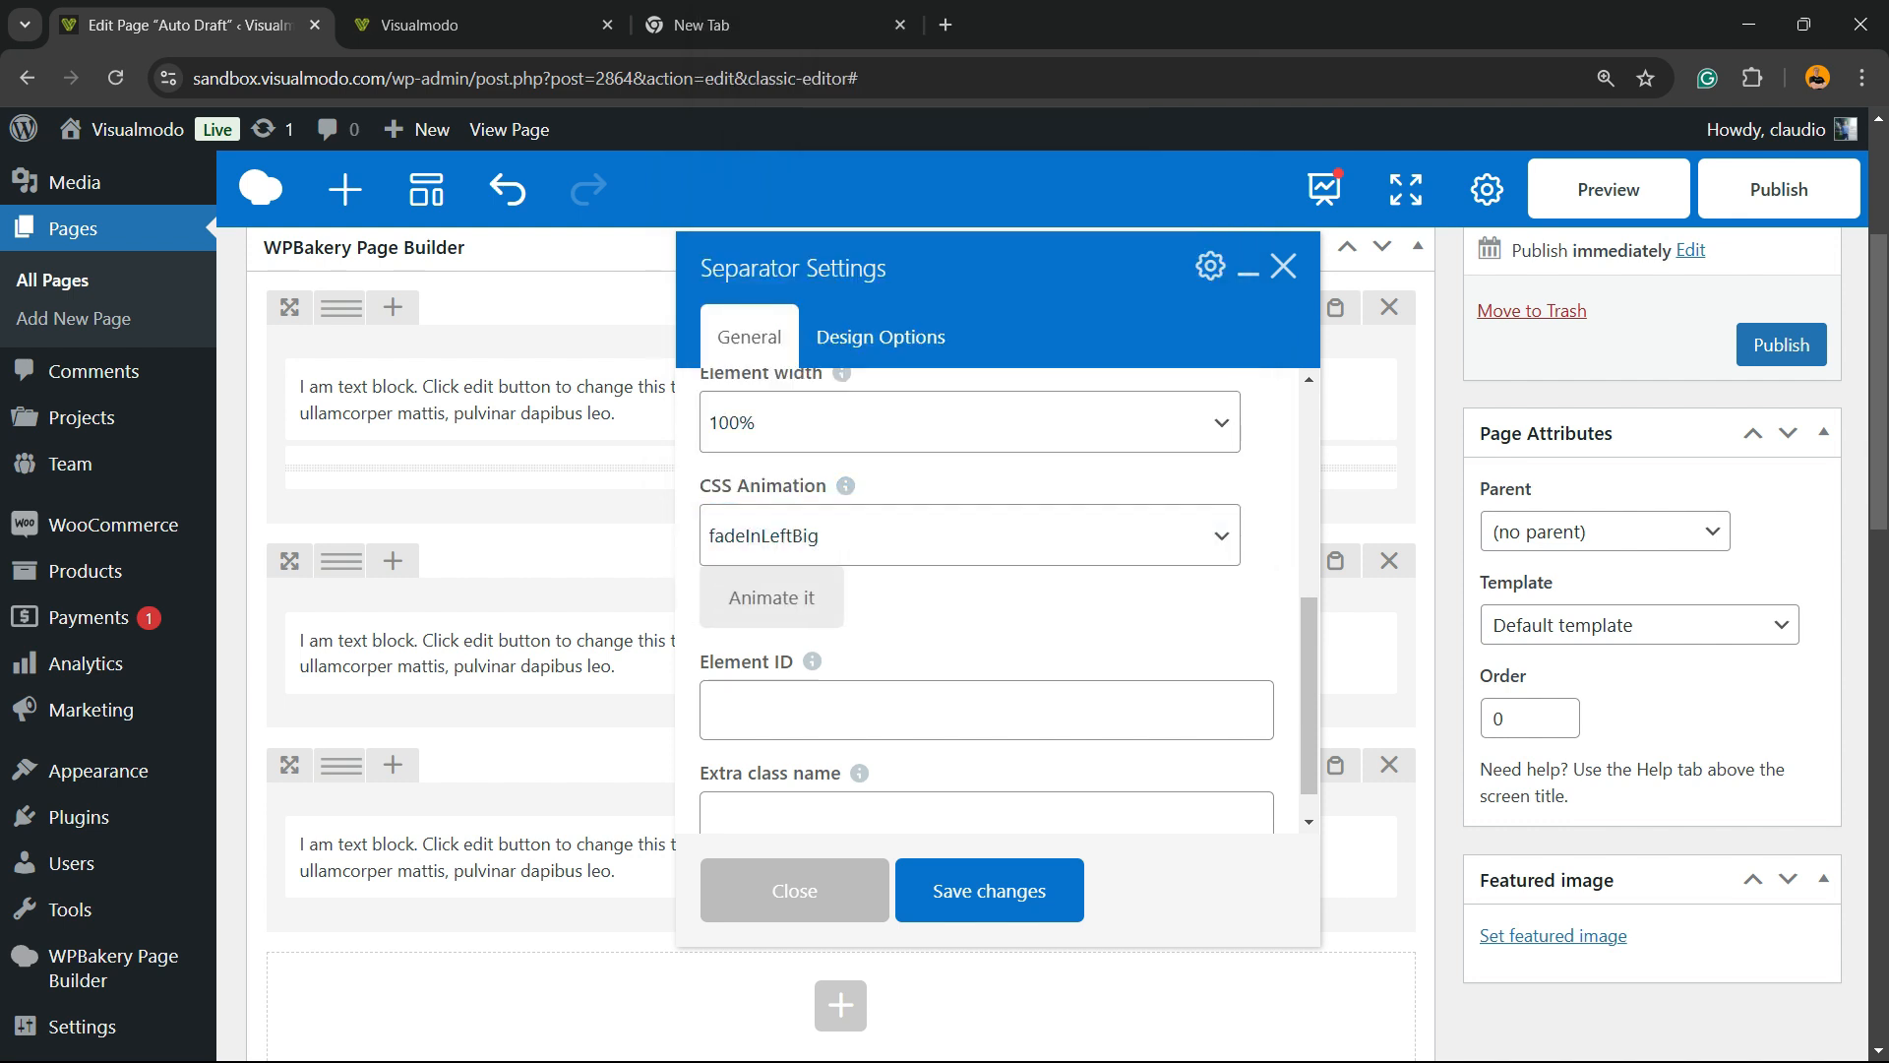
Step: Check the separator's remaining general settings and its design options, and save the changes
scroll(846, 629, "down", 1)
mouse_move(811, 619)
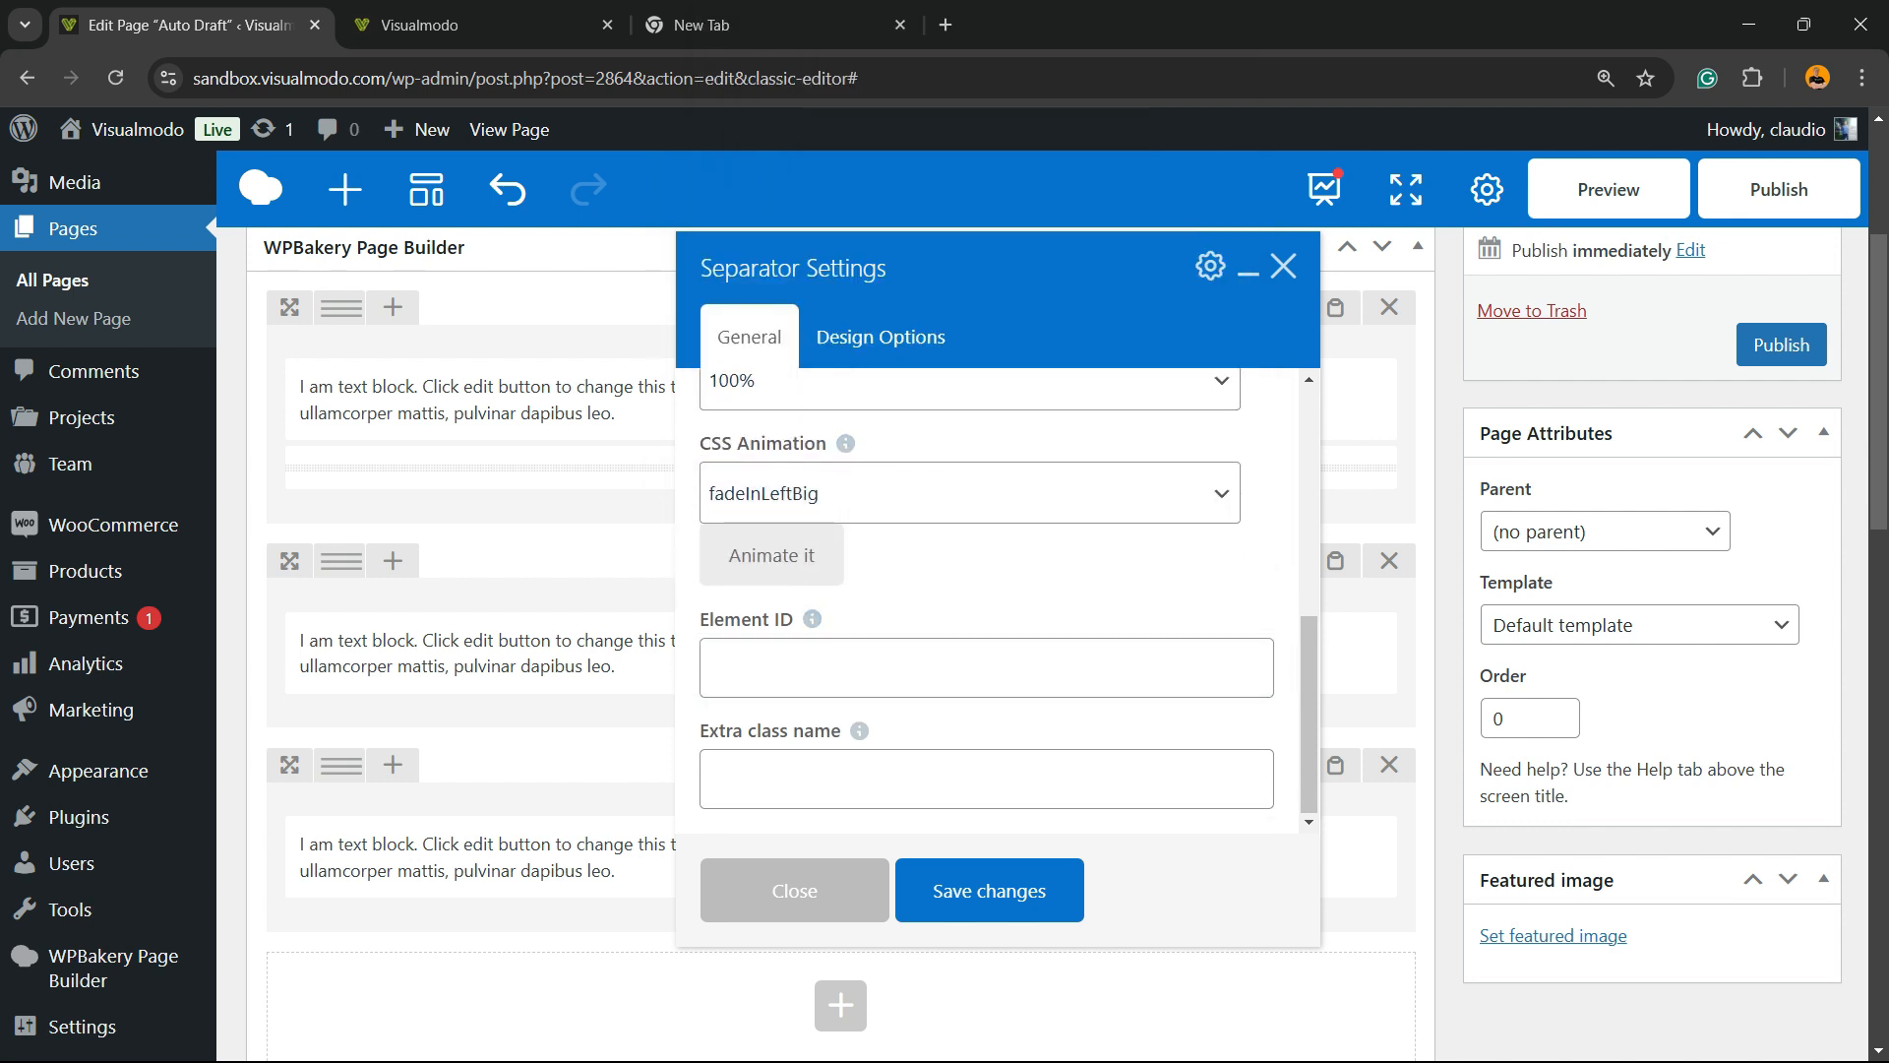
left_click(880, 336)
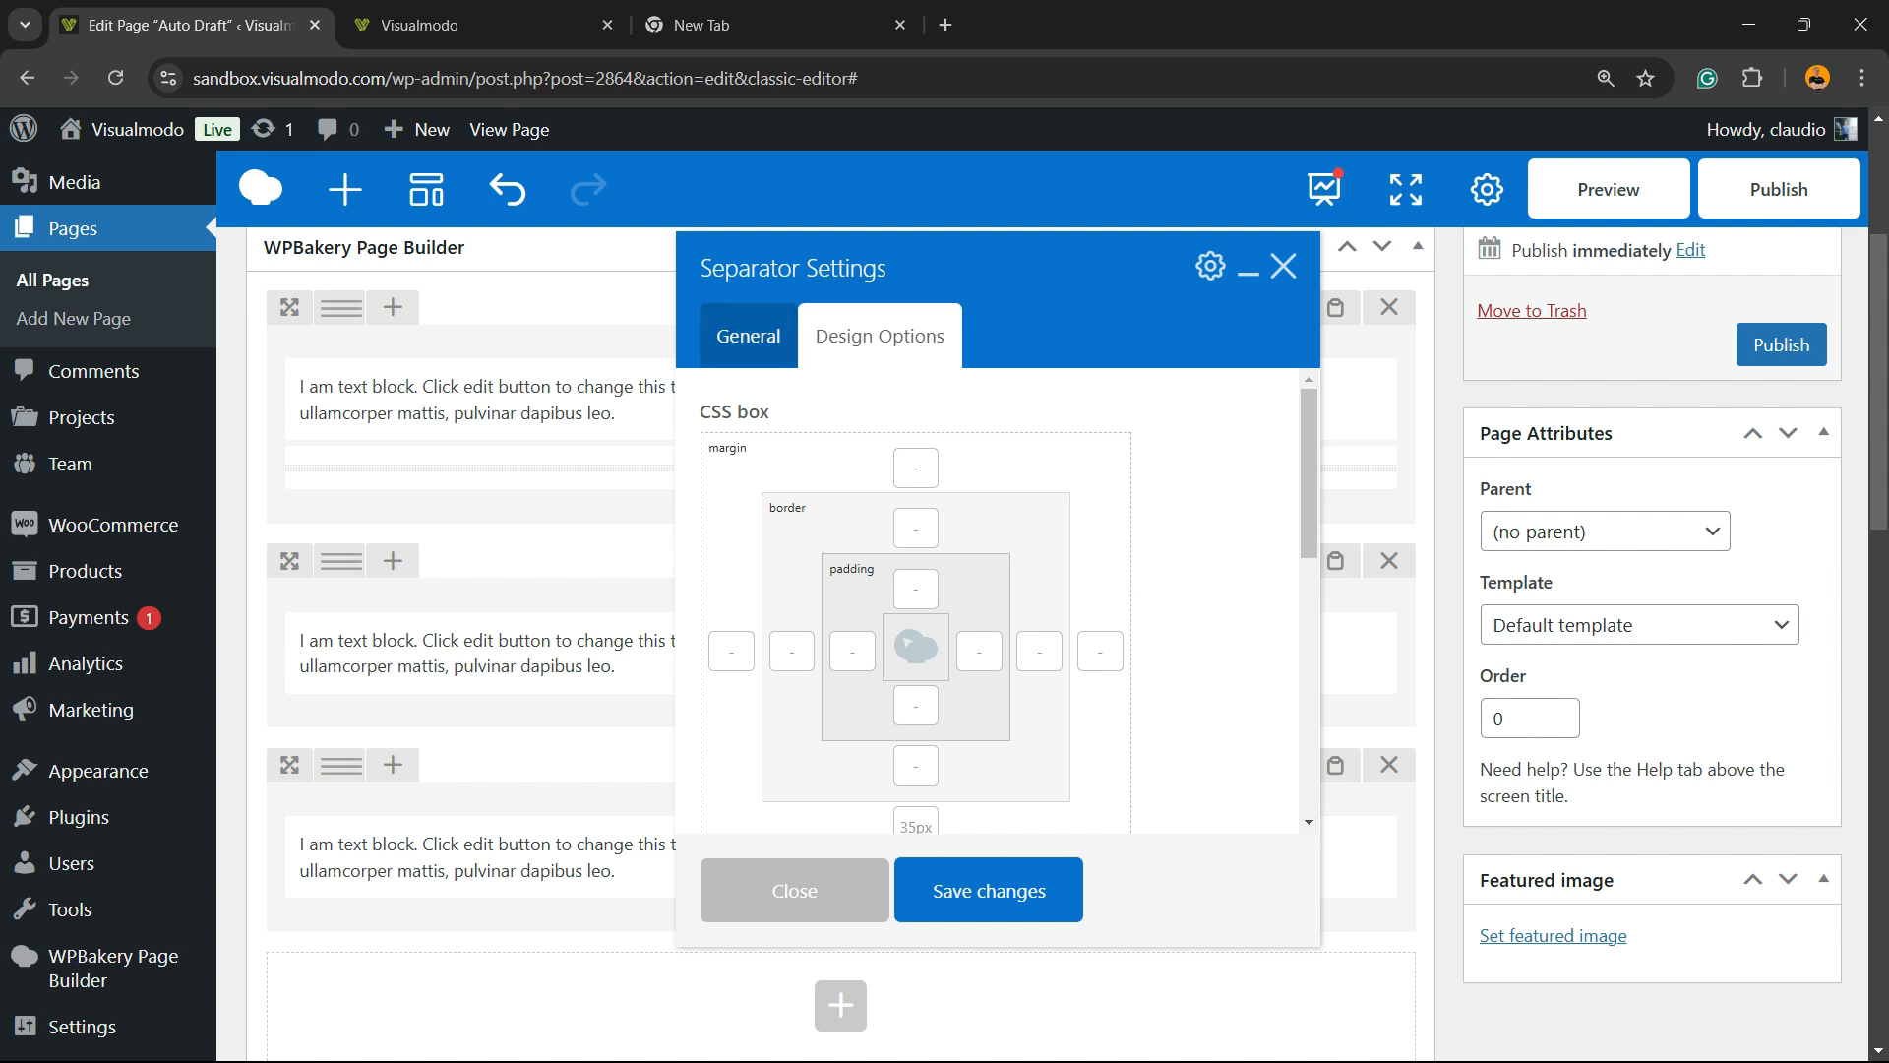
left_click(747, 335)
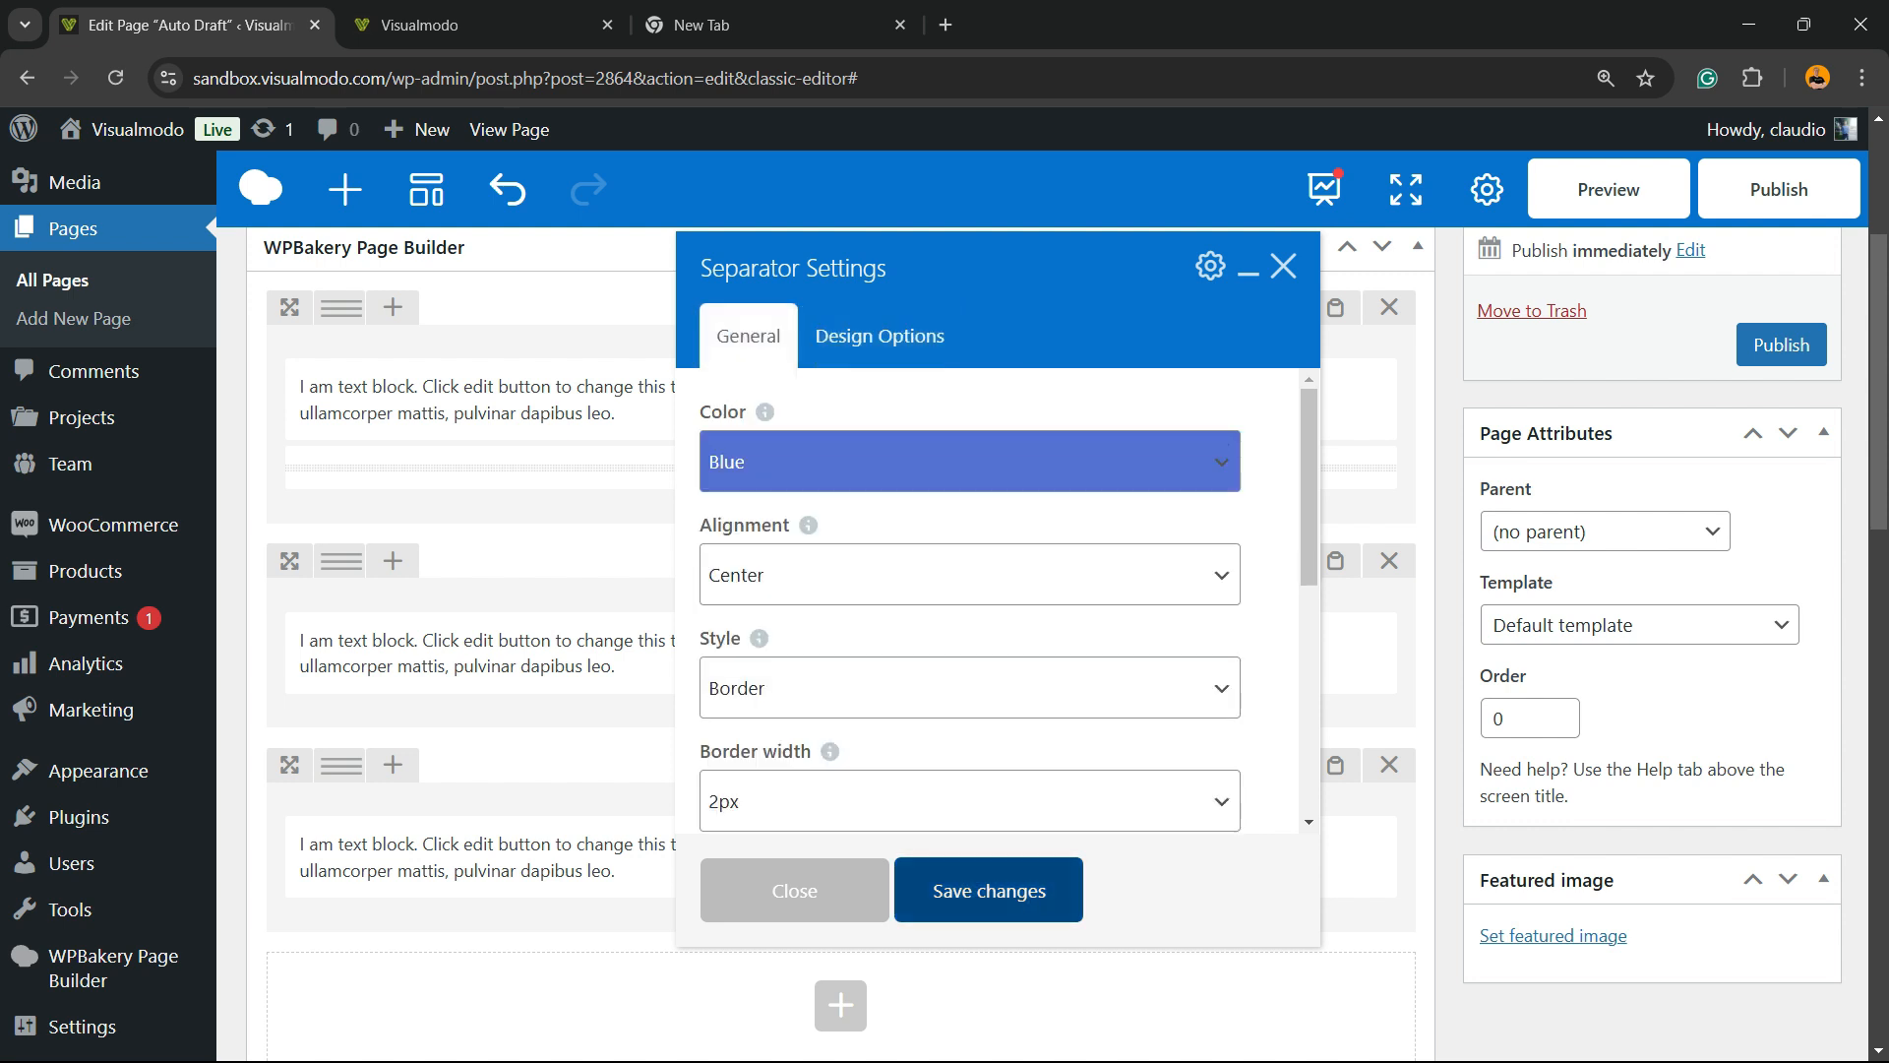
left_click(989, 890)
scroll(841, 787, "up", 3)
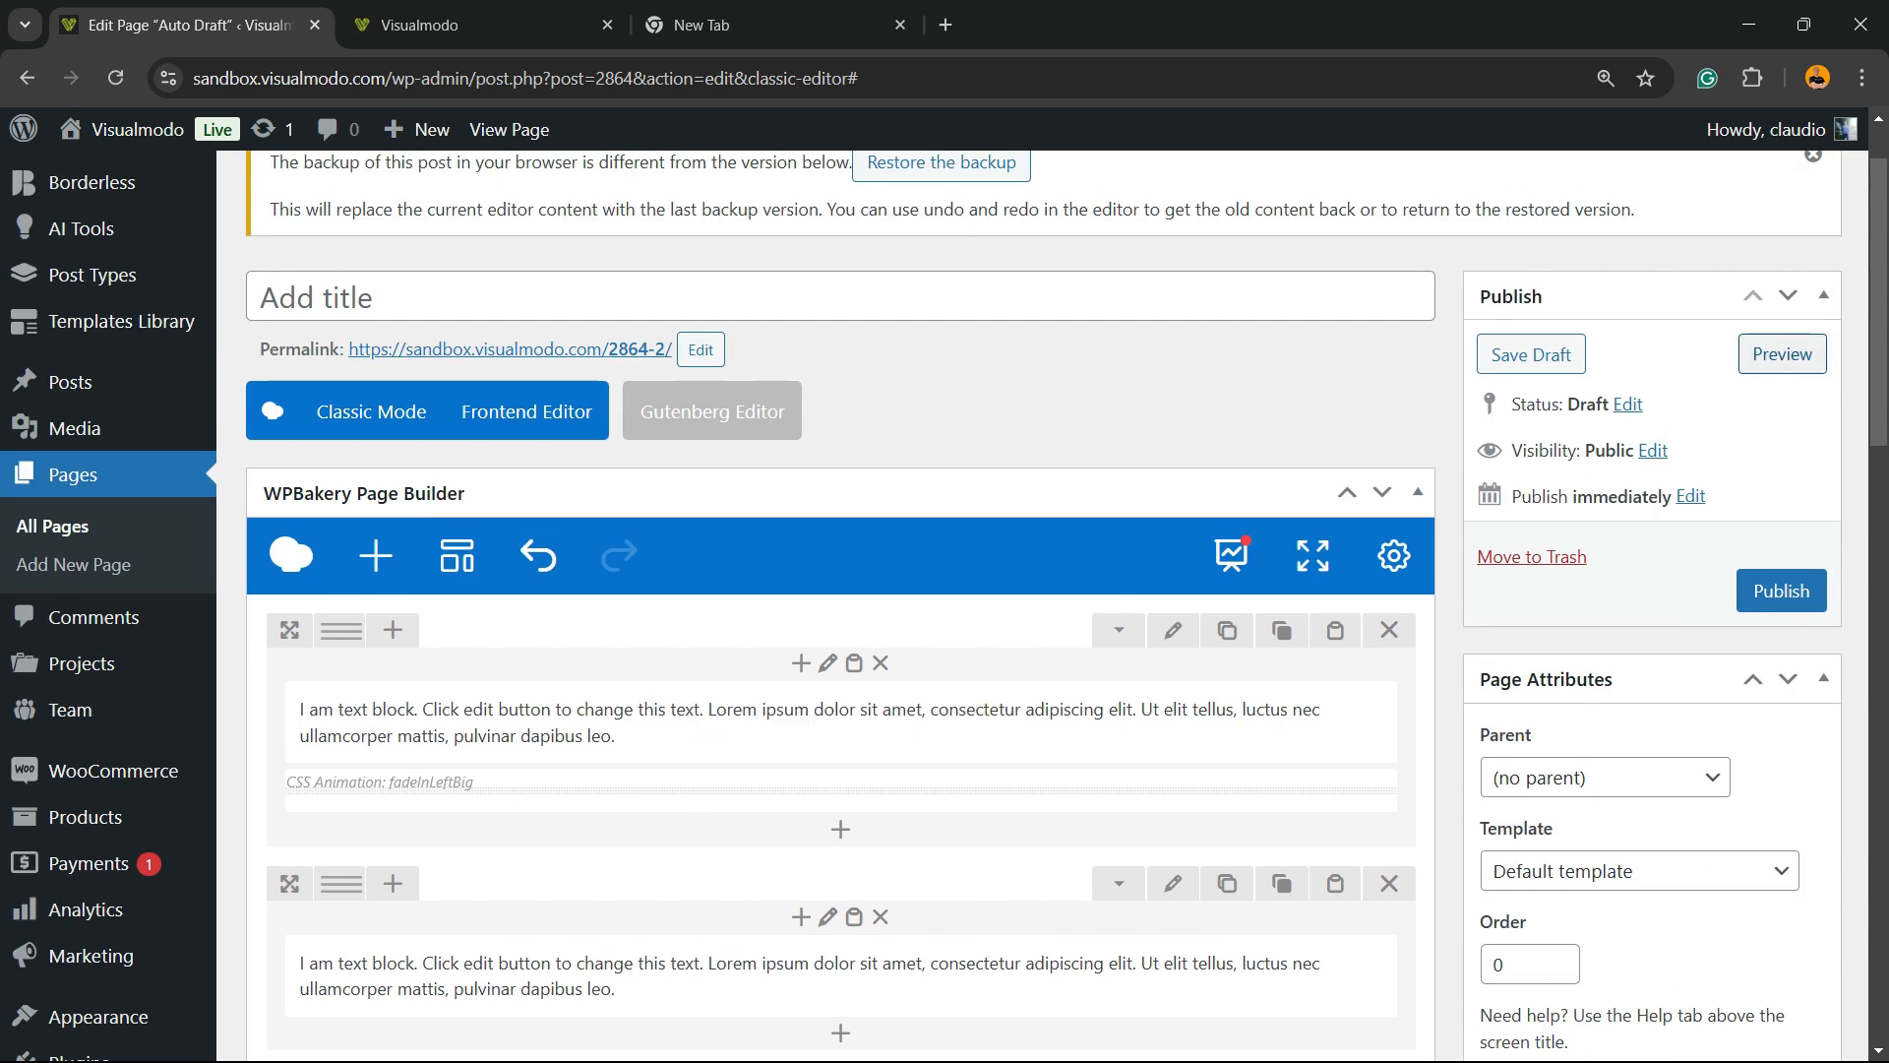
Step: Preview the page with its first separator and return to the page editor
left_click(1782, 355)
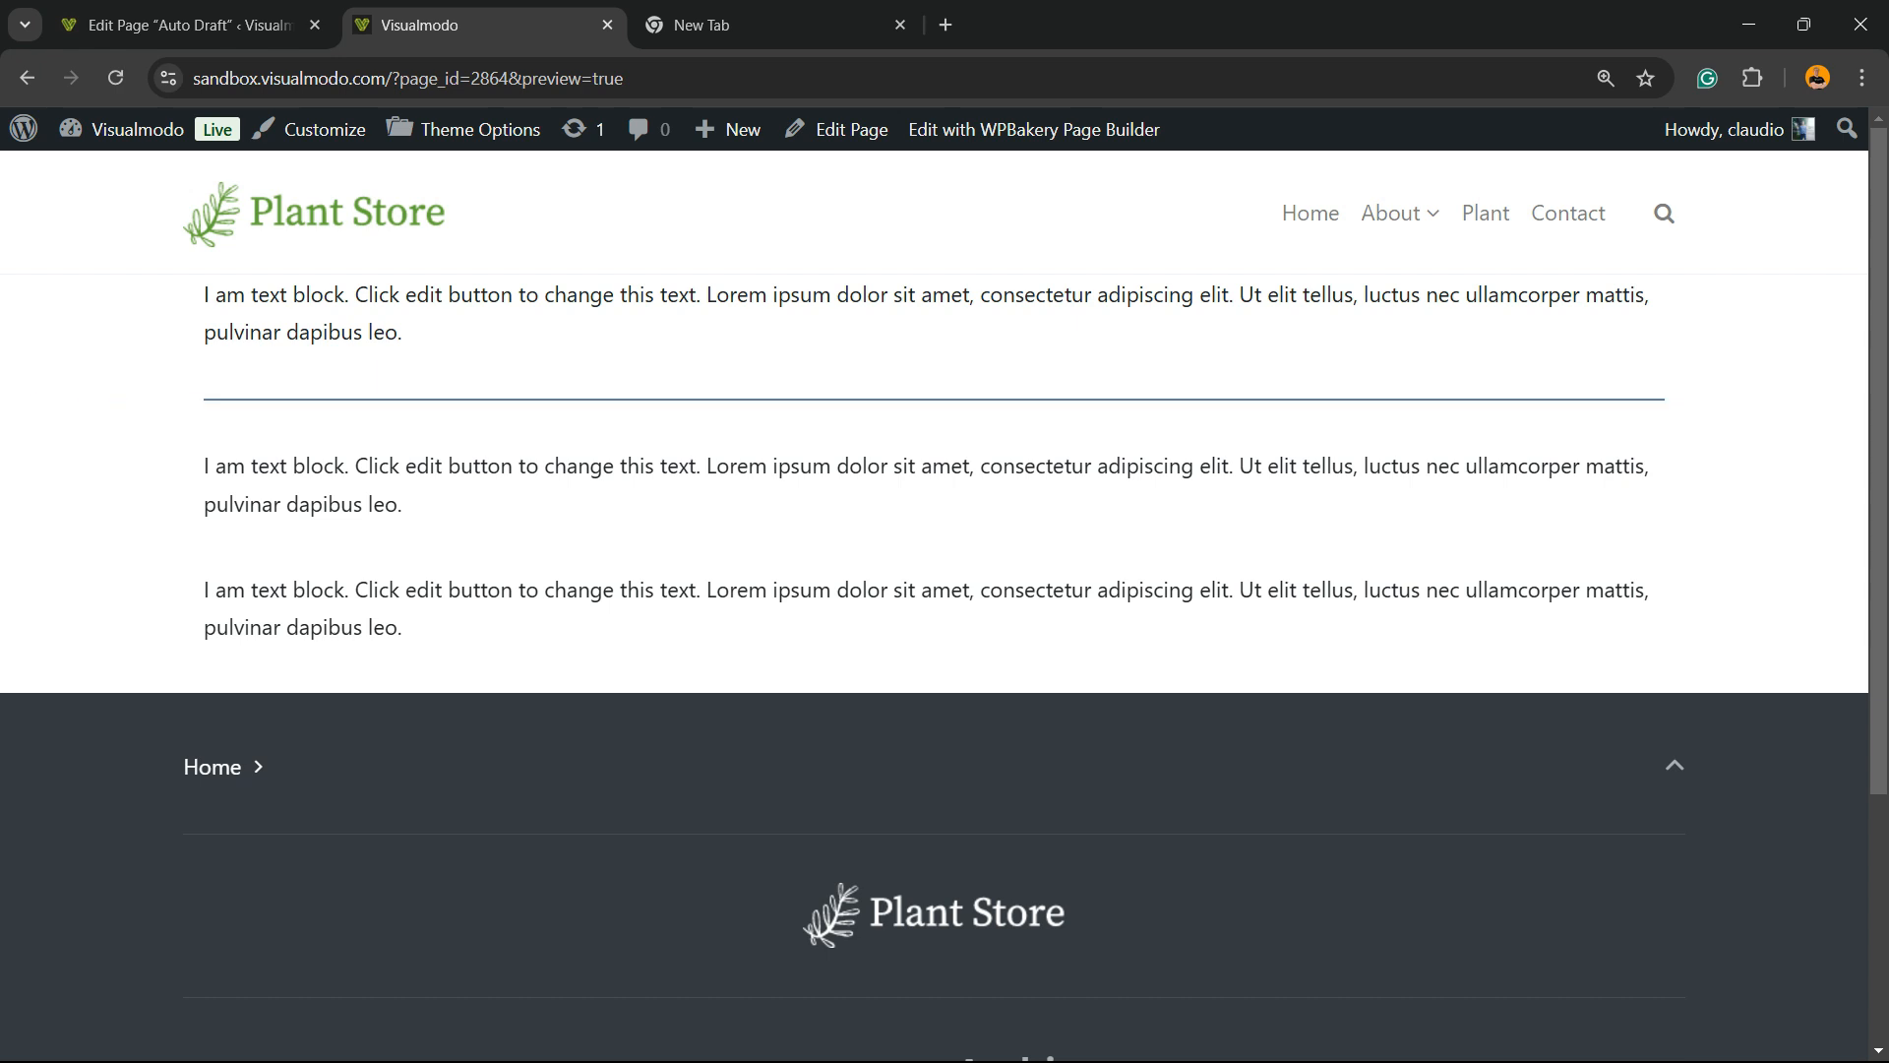
left_click(217, 25)
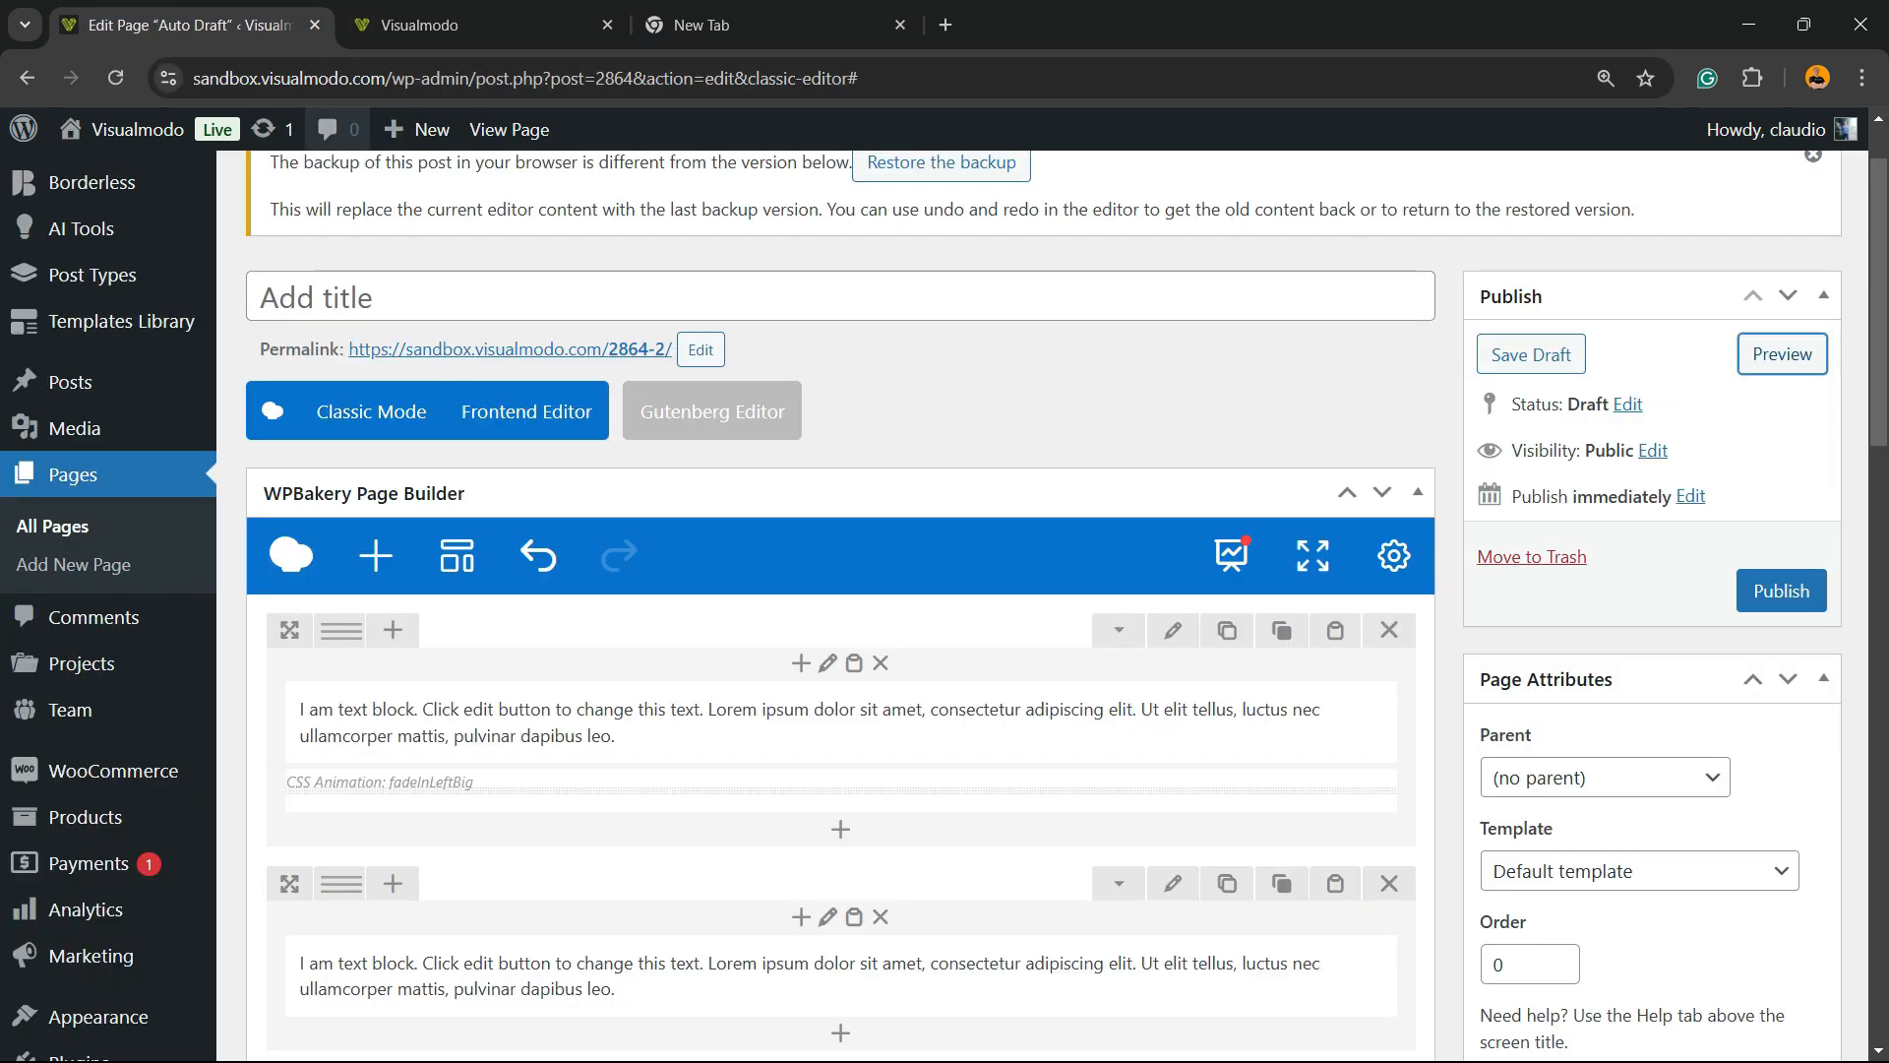
Step: Duplicate the first row's separator, move the copy below the second row's text, and check the page preview
scroll(841, 630, "down", 2)
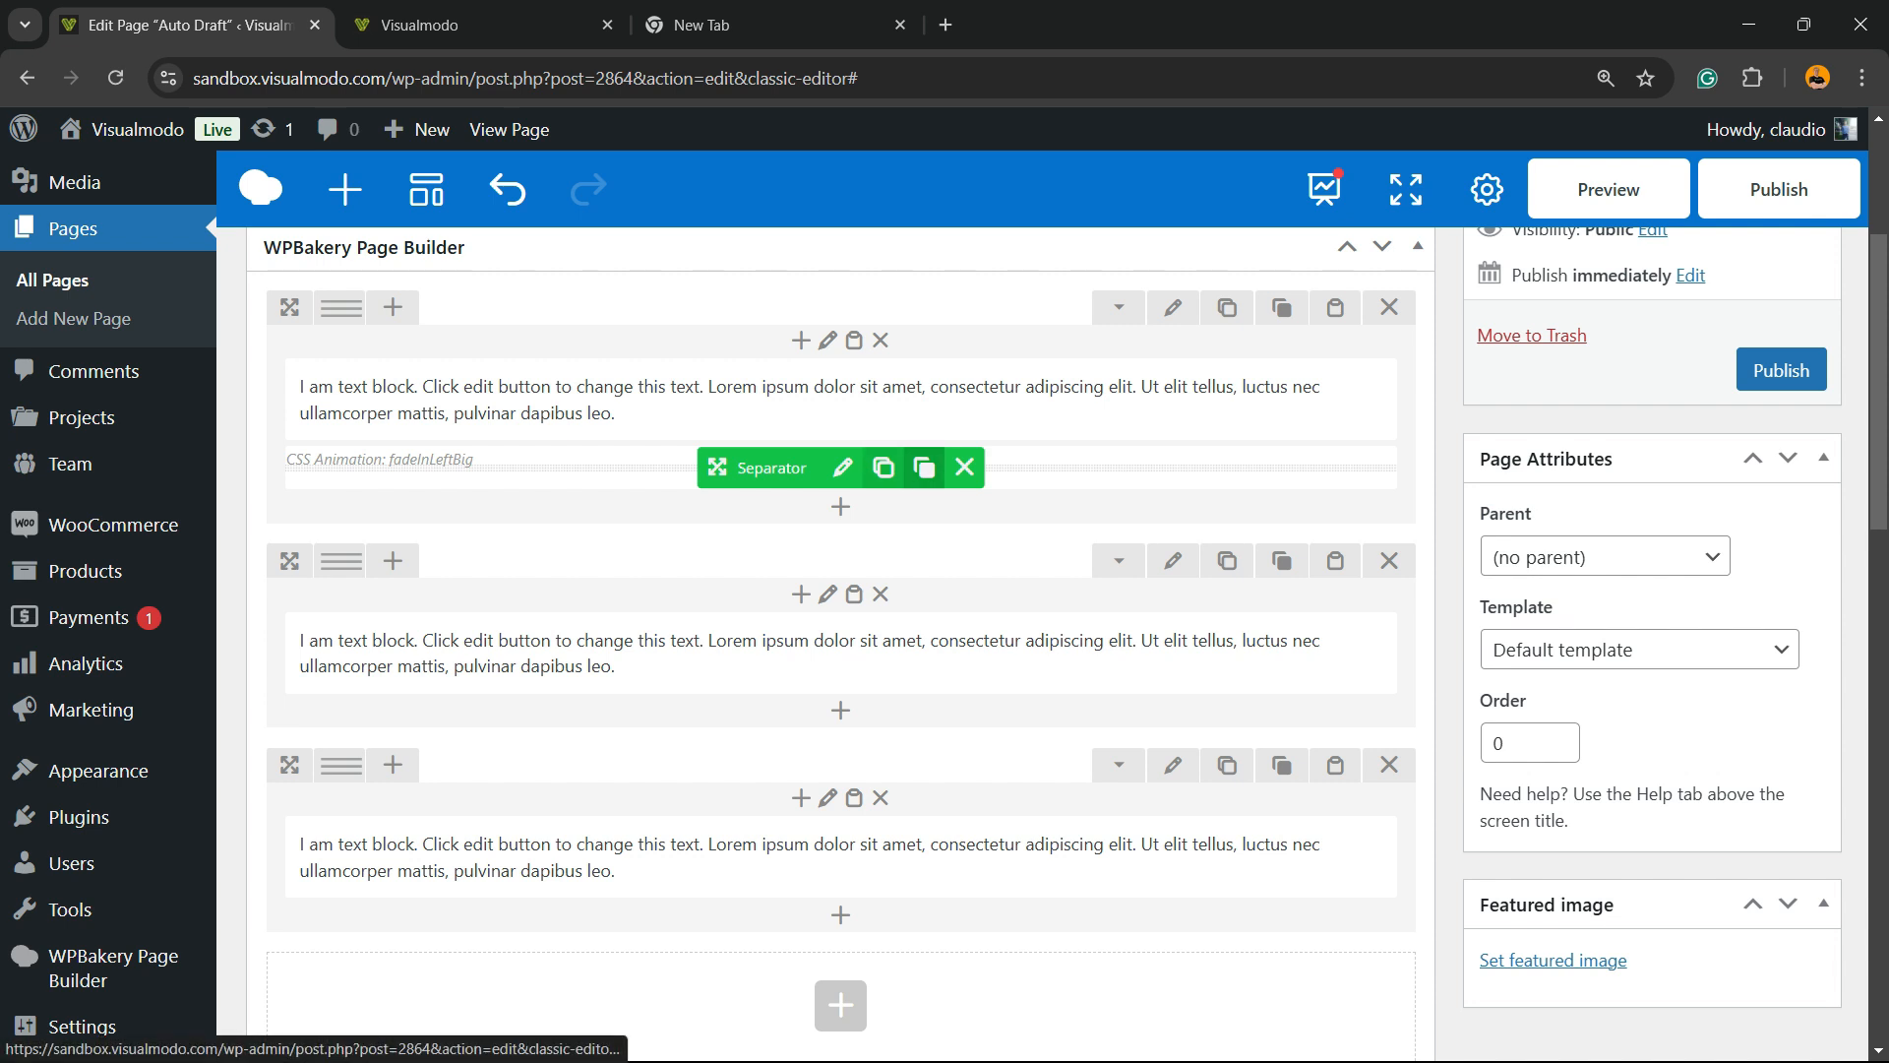
left_click(882, 467)
left_click_drag(761, 518, 764, 723)
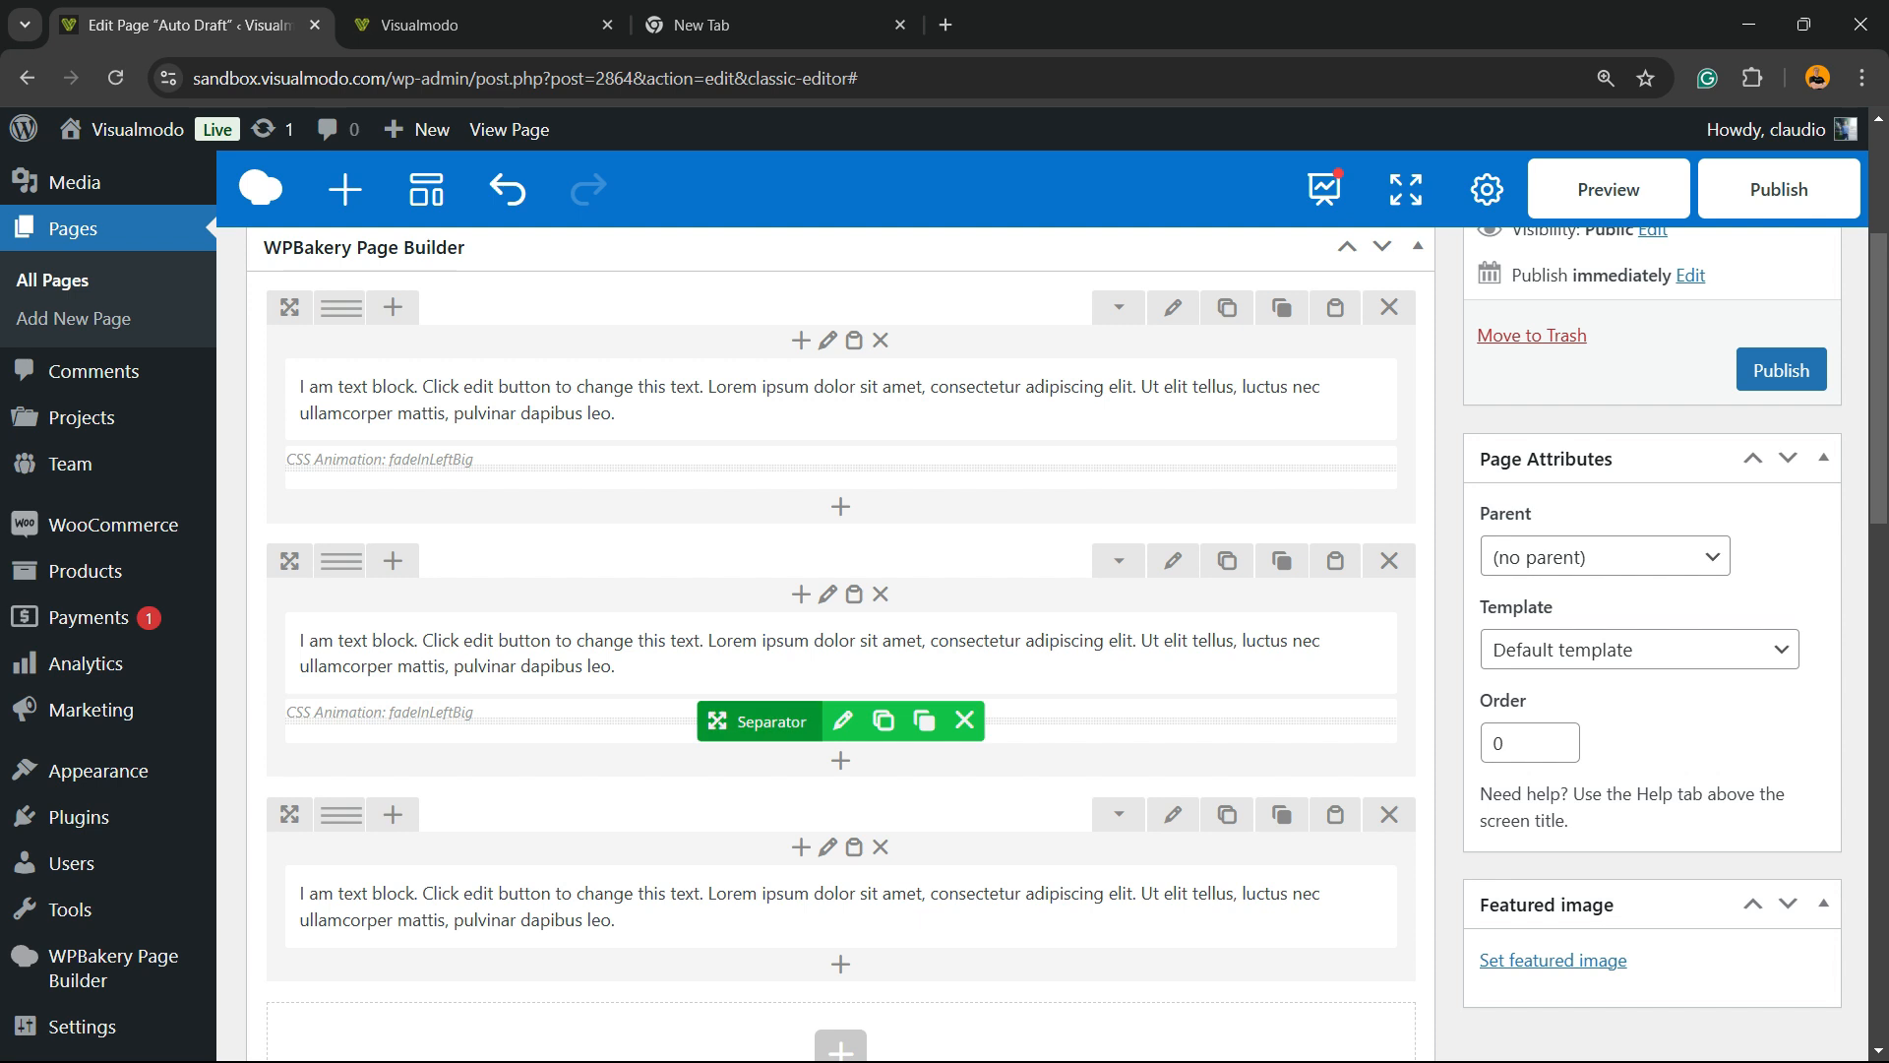
left_click(1609, 189)
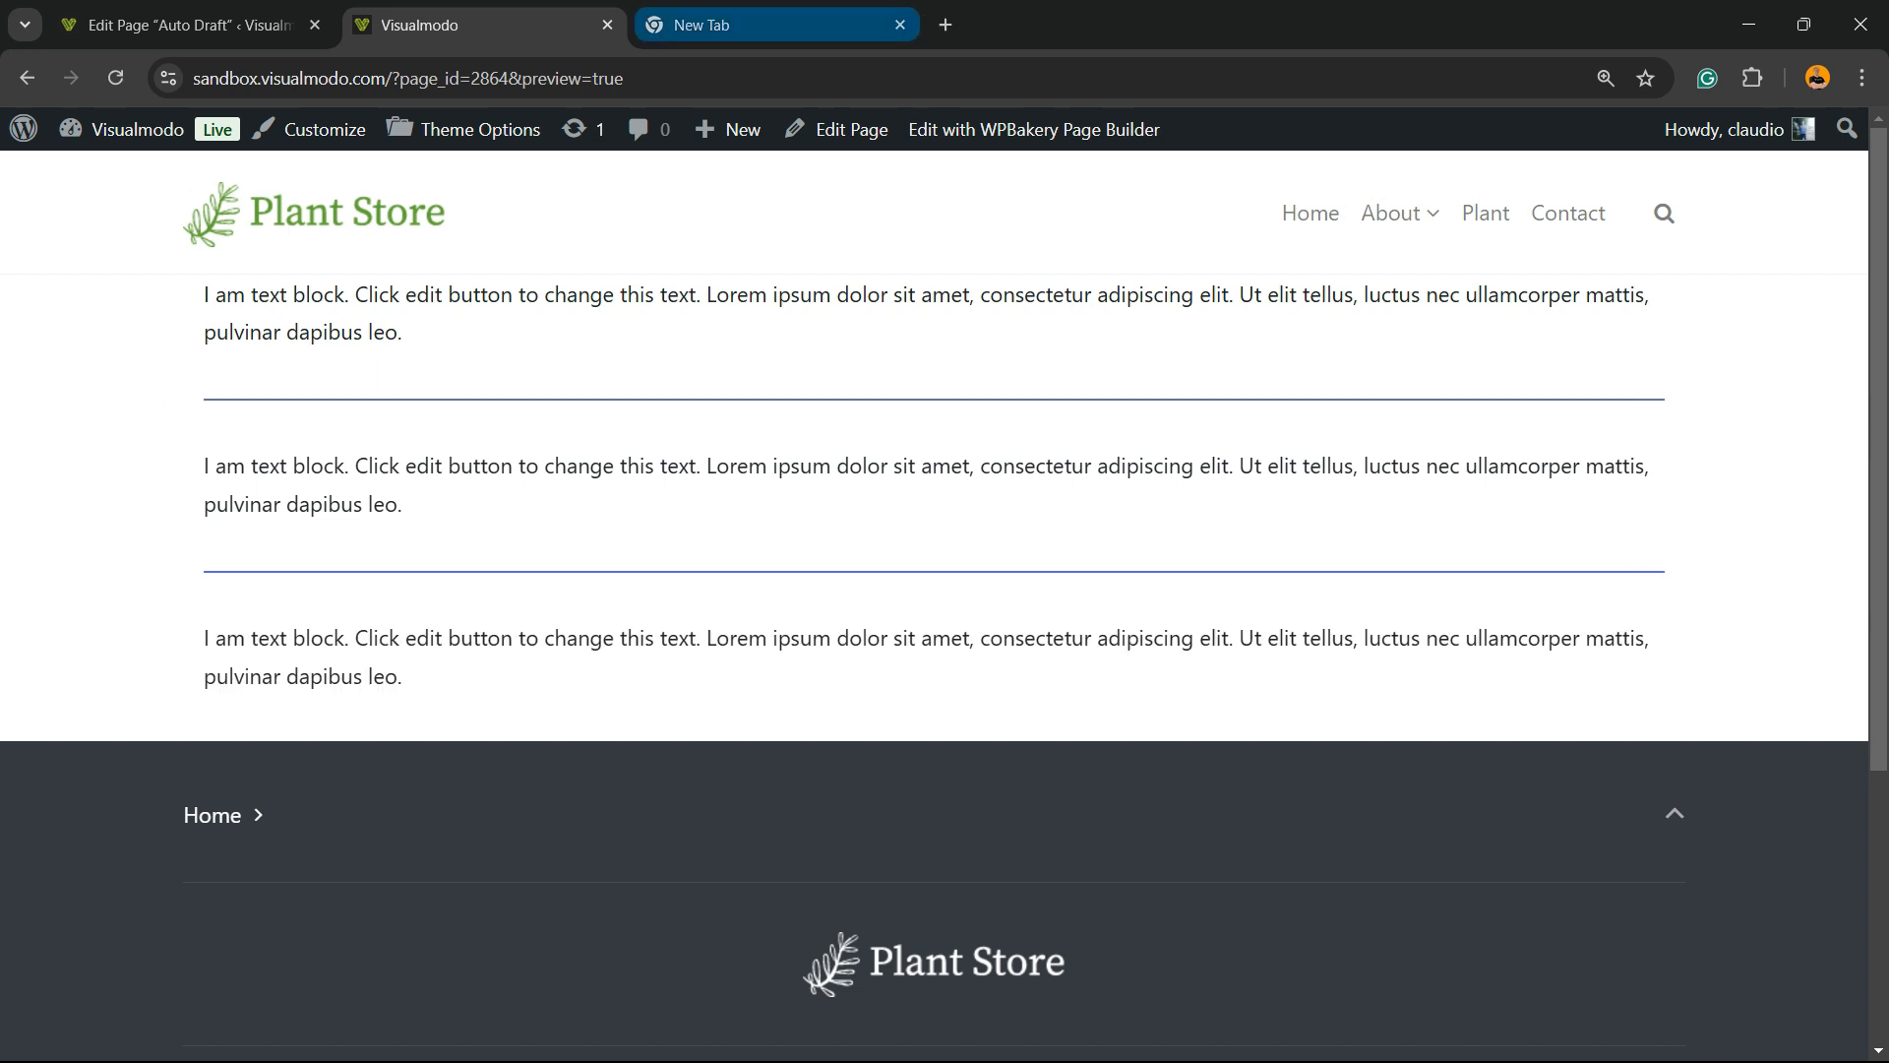
left_click(189, 26)
Step: Publish the page and open it in the Frontend Editor
scroll(689, 468, "up", 3)
scroll(1043, 591, "up", 1)
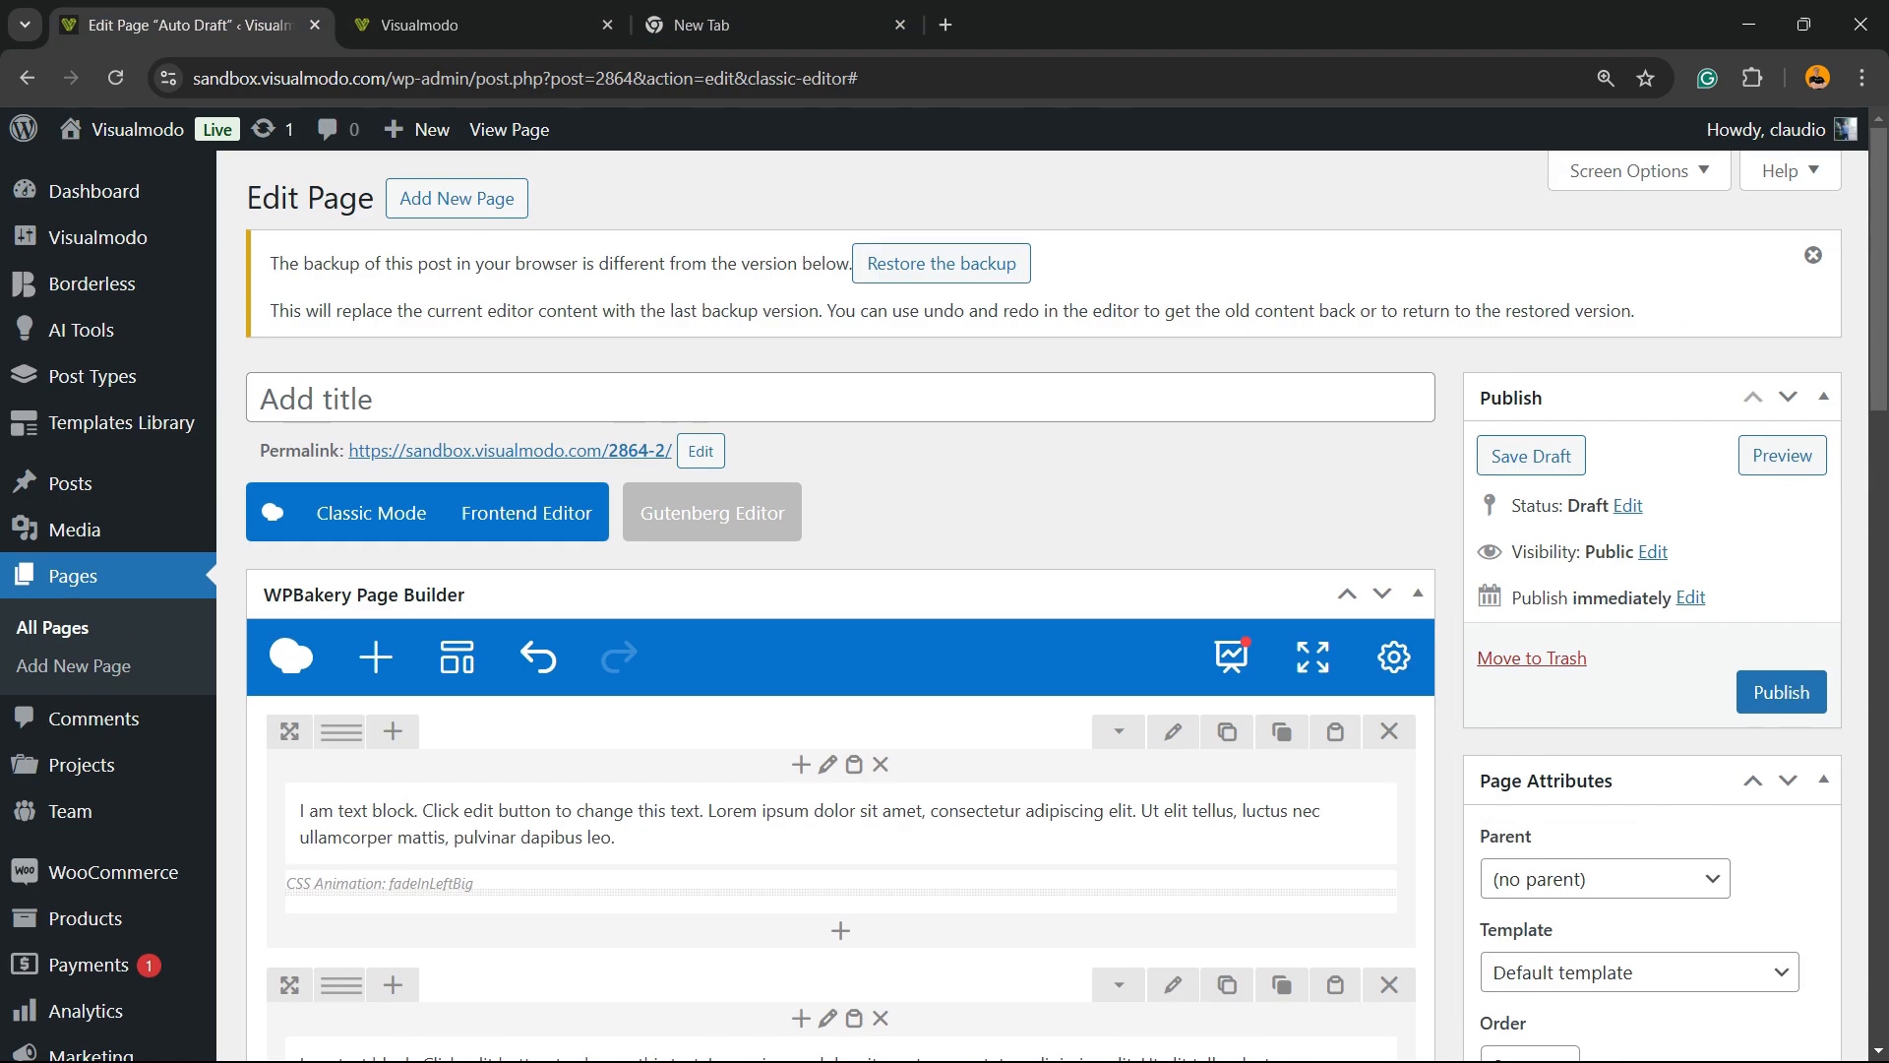
left_click(1782, 691)
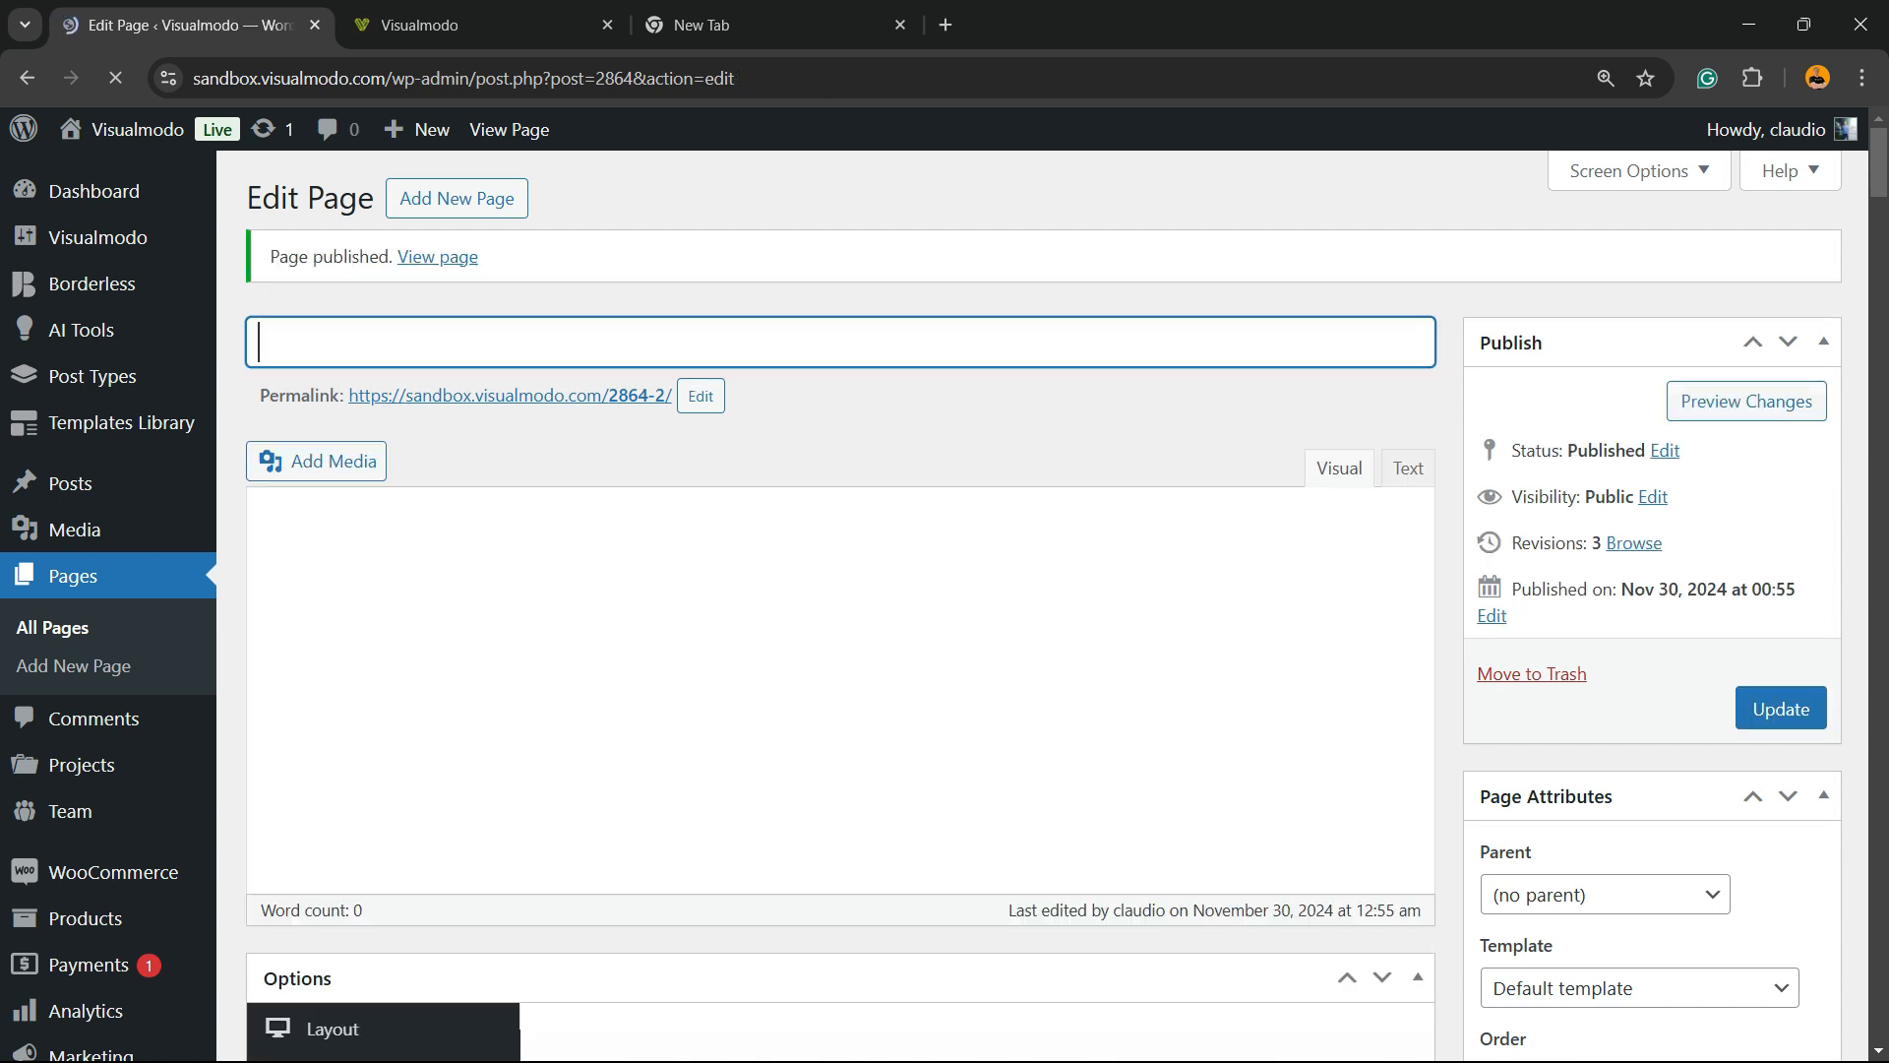
left_click(526, 458)
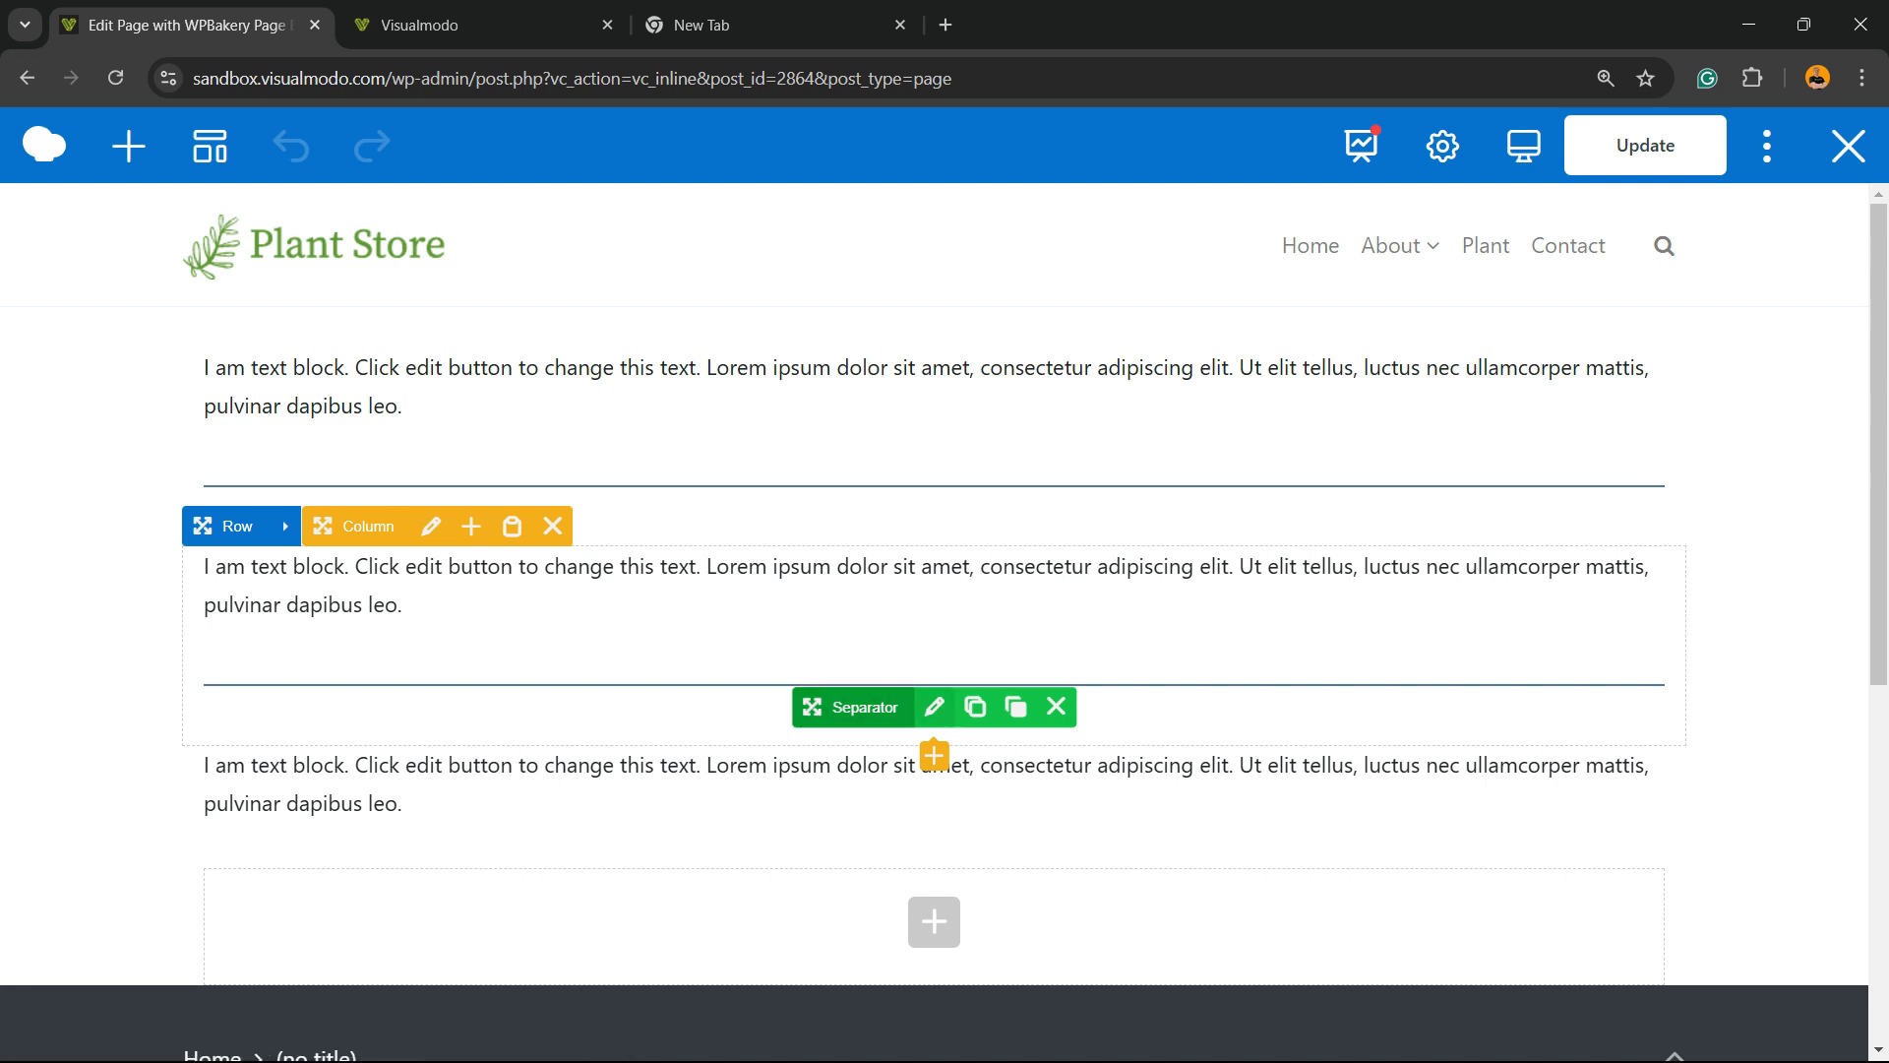
Step: Set the color of the separator below the second text block to Juicy pink and save the change
left_click(934, 706)
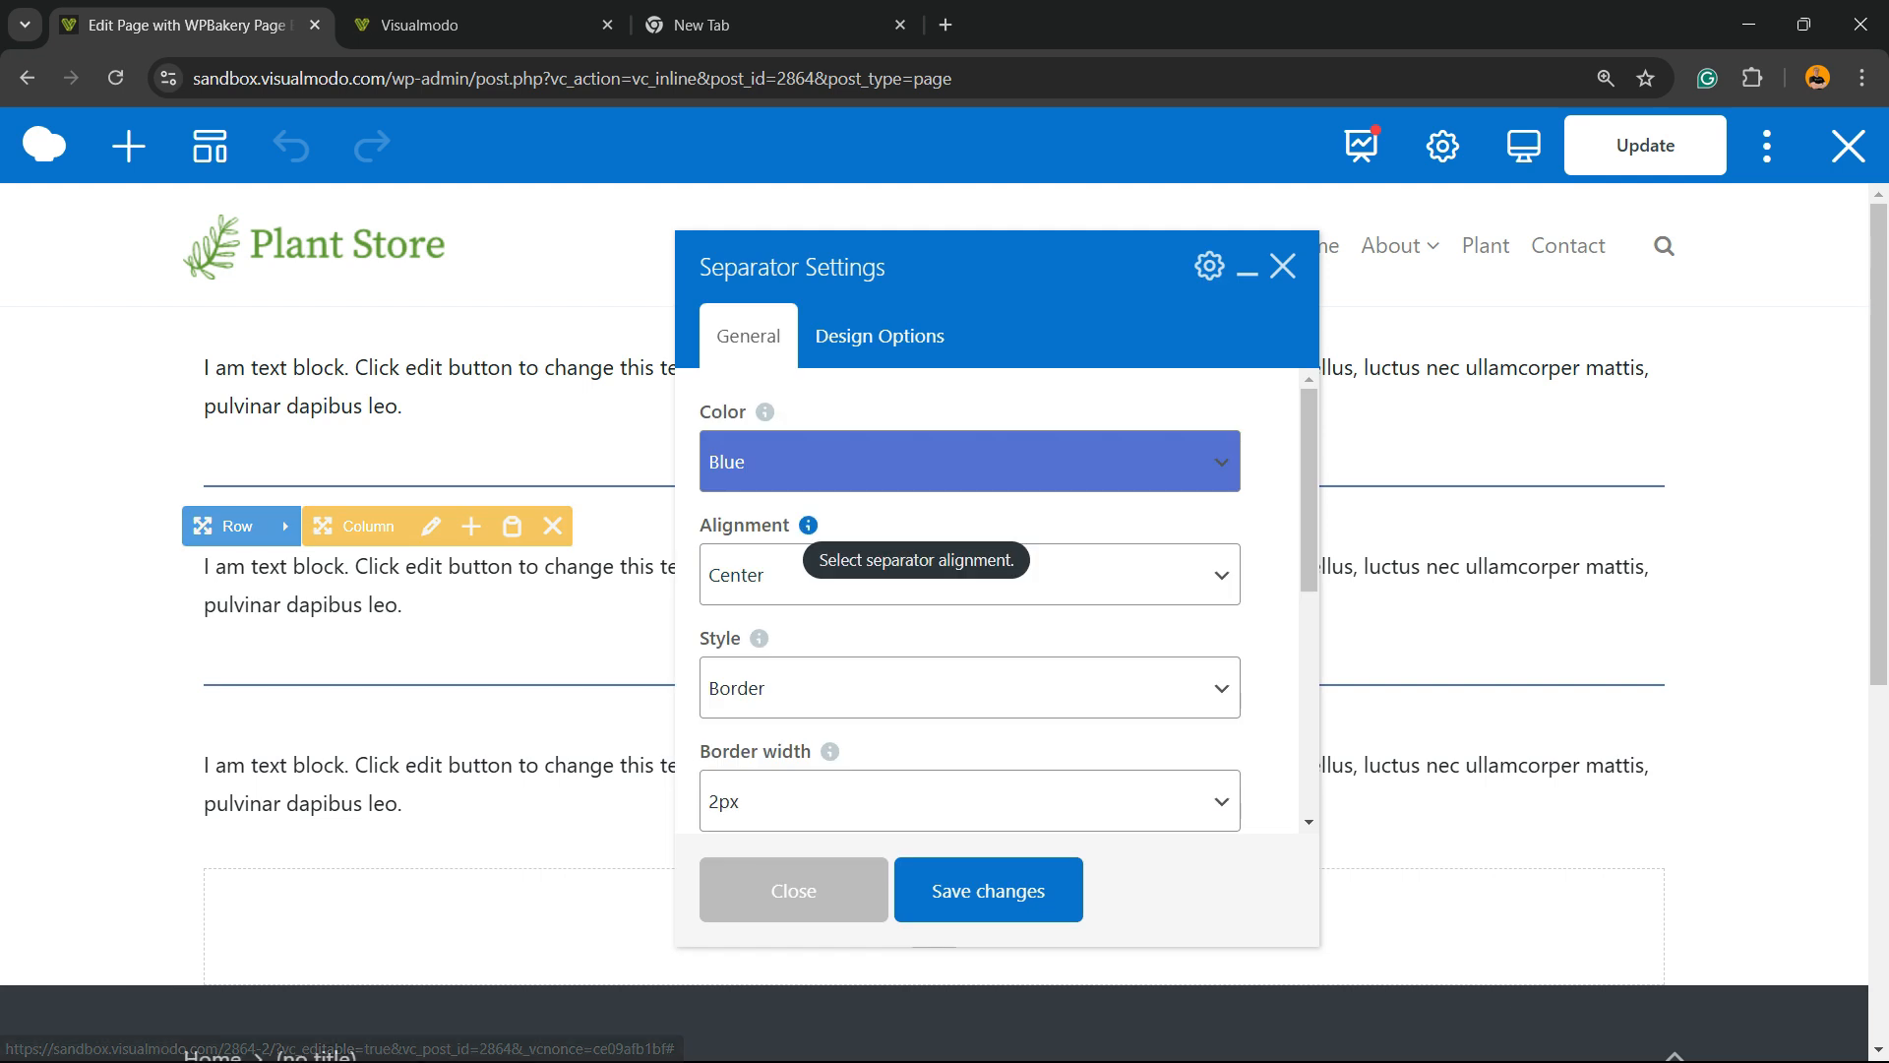
left_click(969, 462)
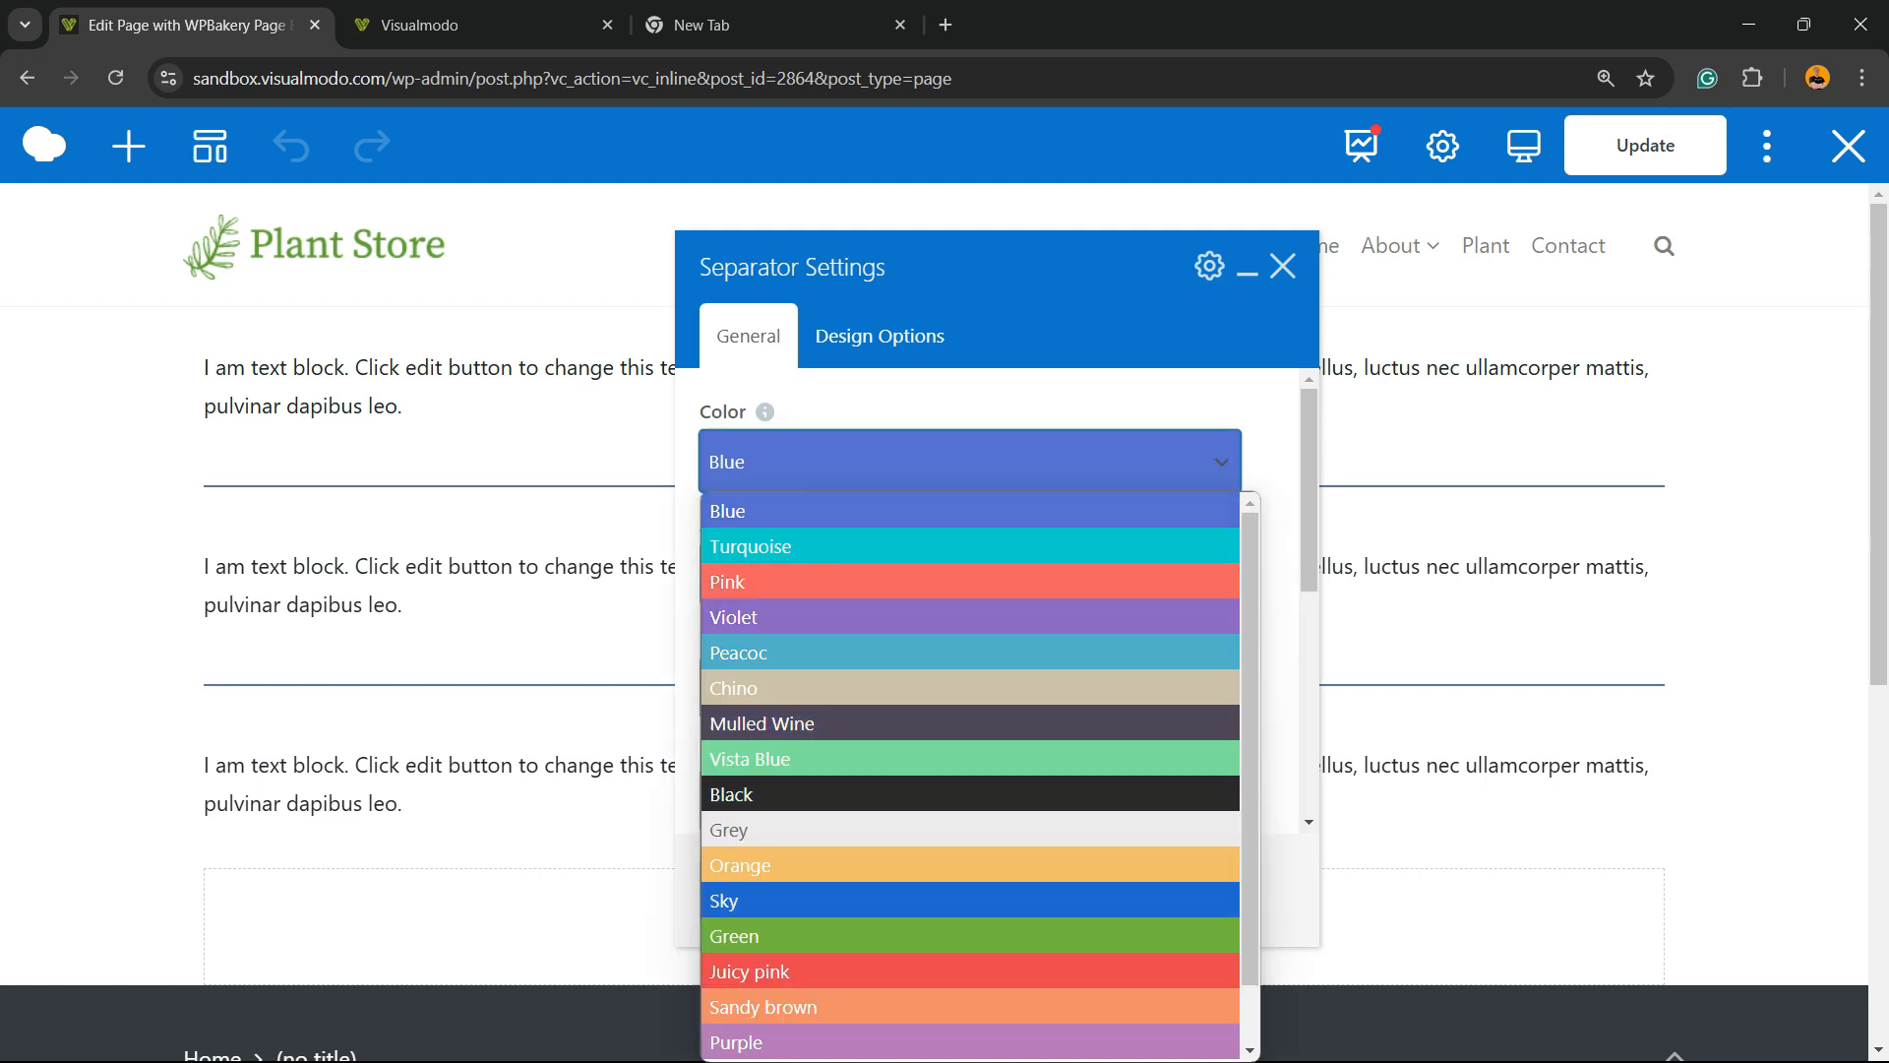
left_click(969, 971)
left_click(988, 890)
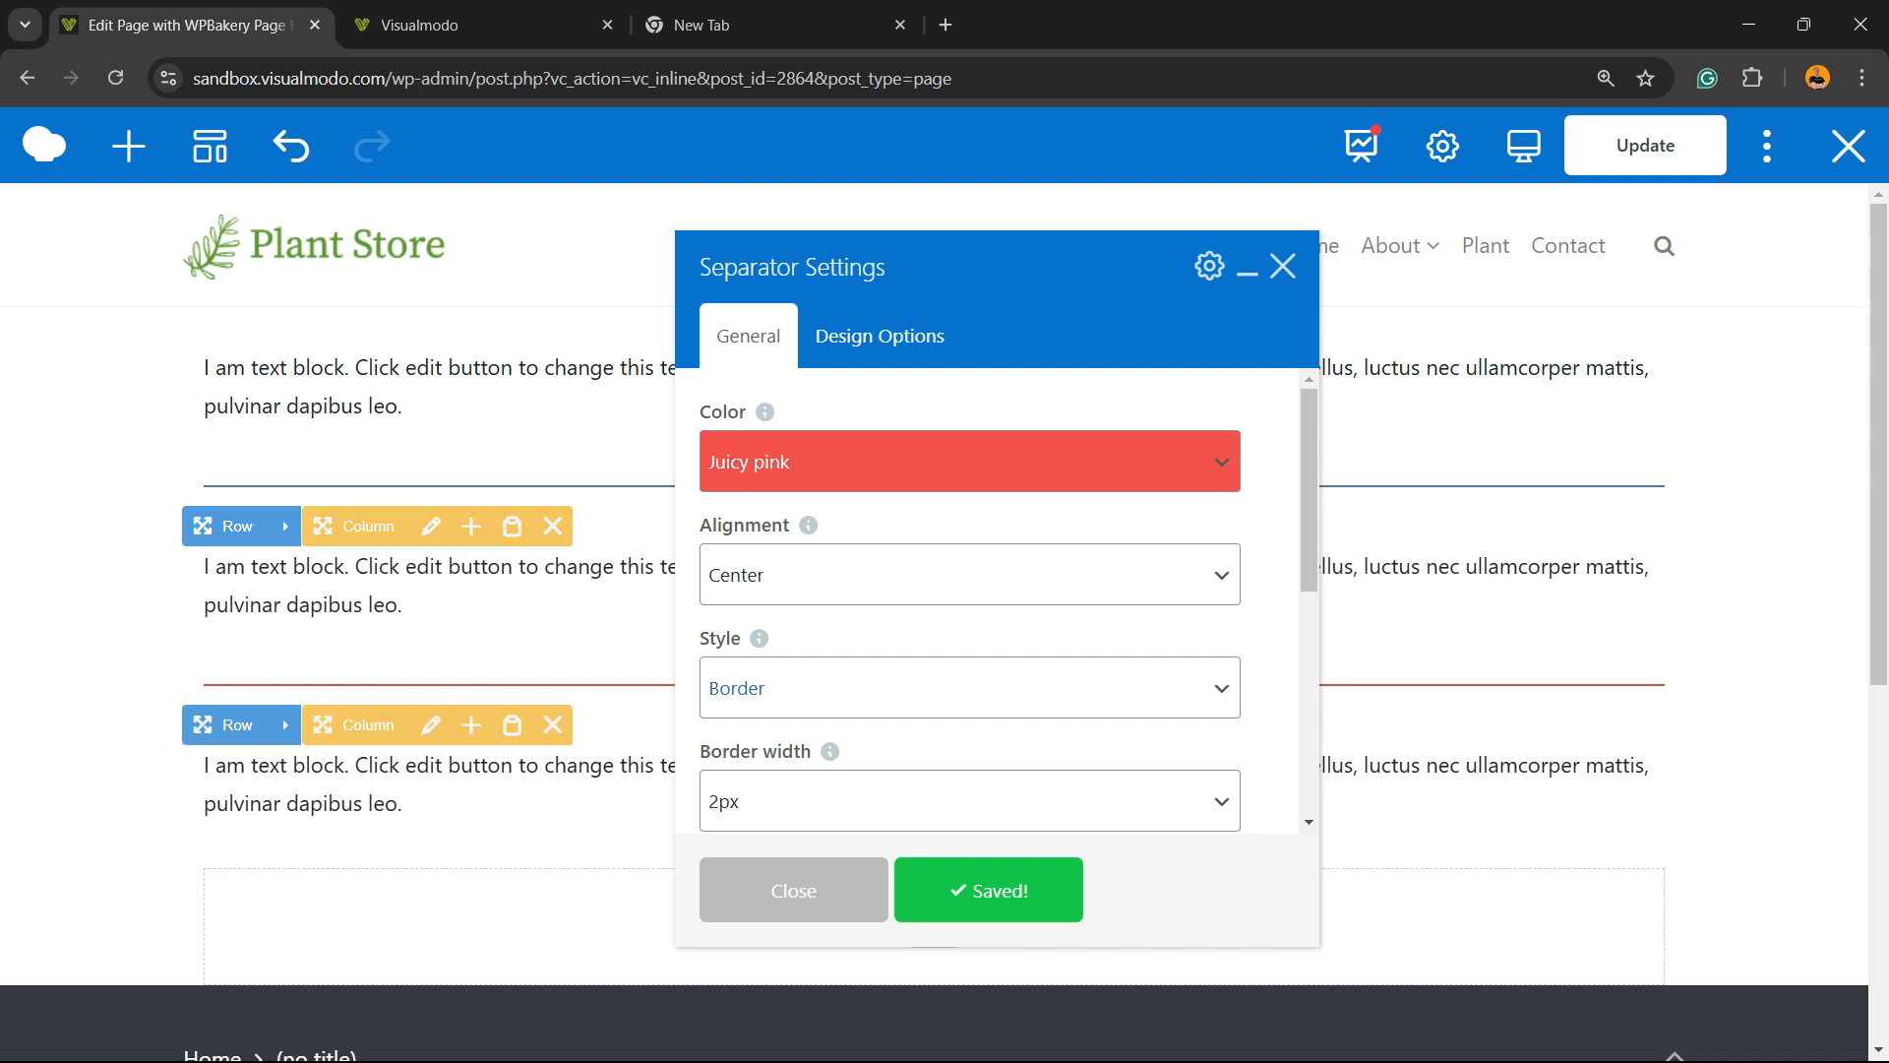
Step: Set the second separator's border width to 4px and save the change
scroll(969, 686, "down", 1)
left_click(969, 556)
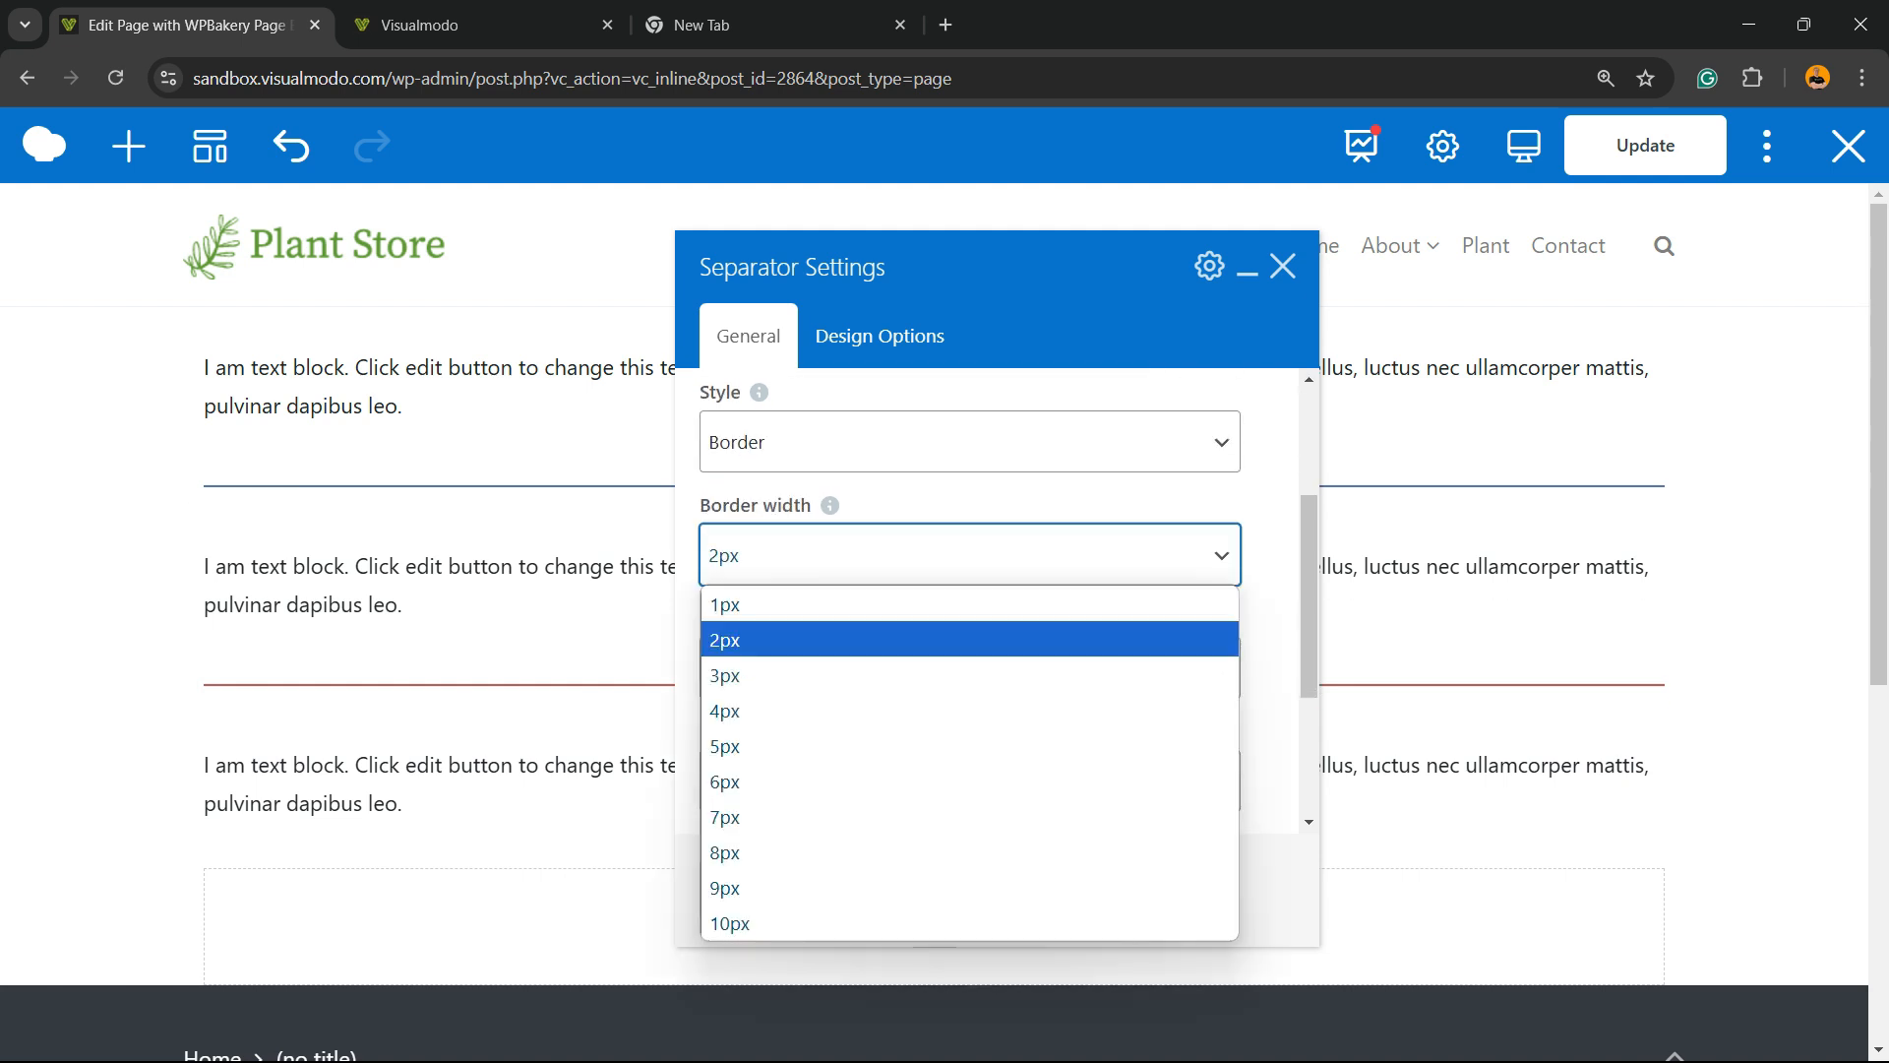
left_click(945, 709)
left_click(989, 890)
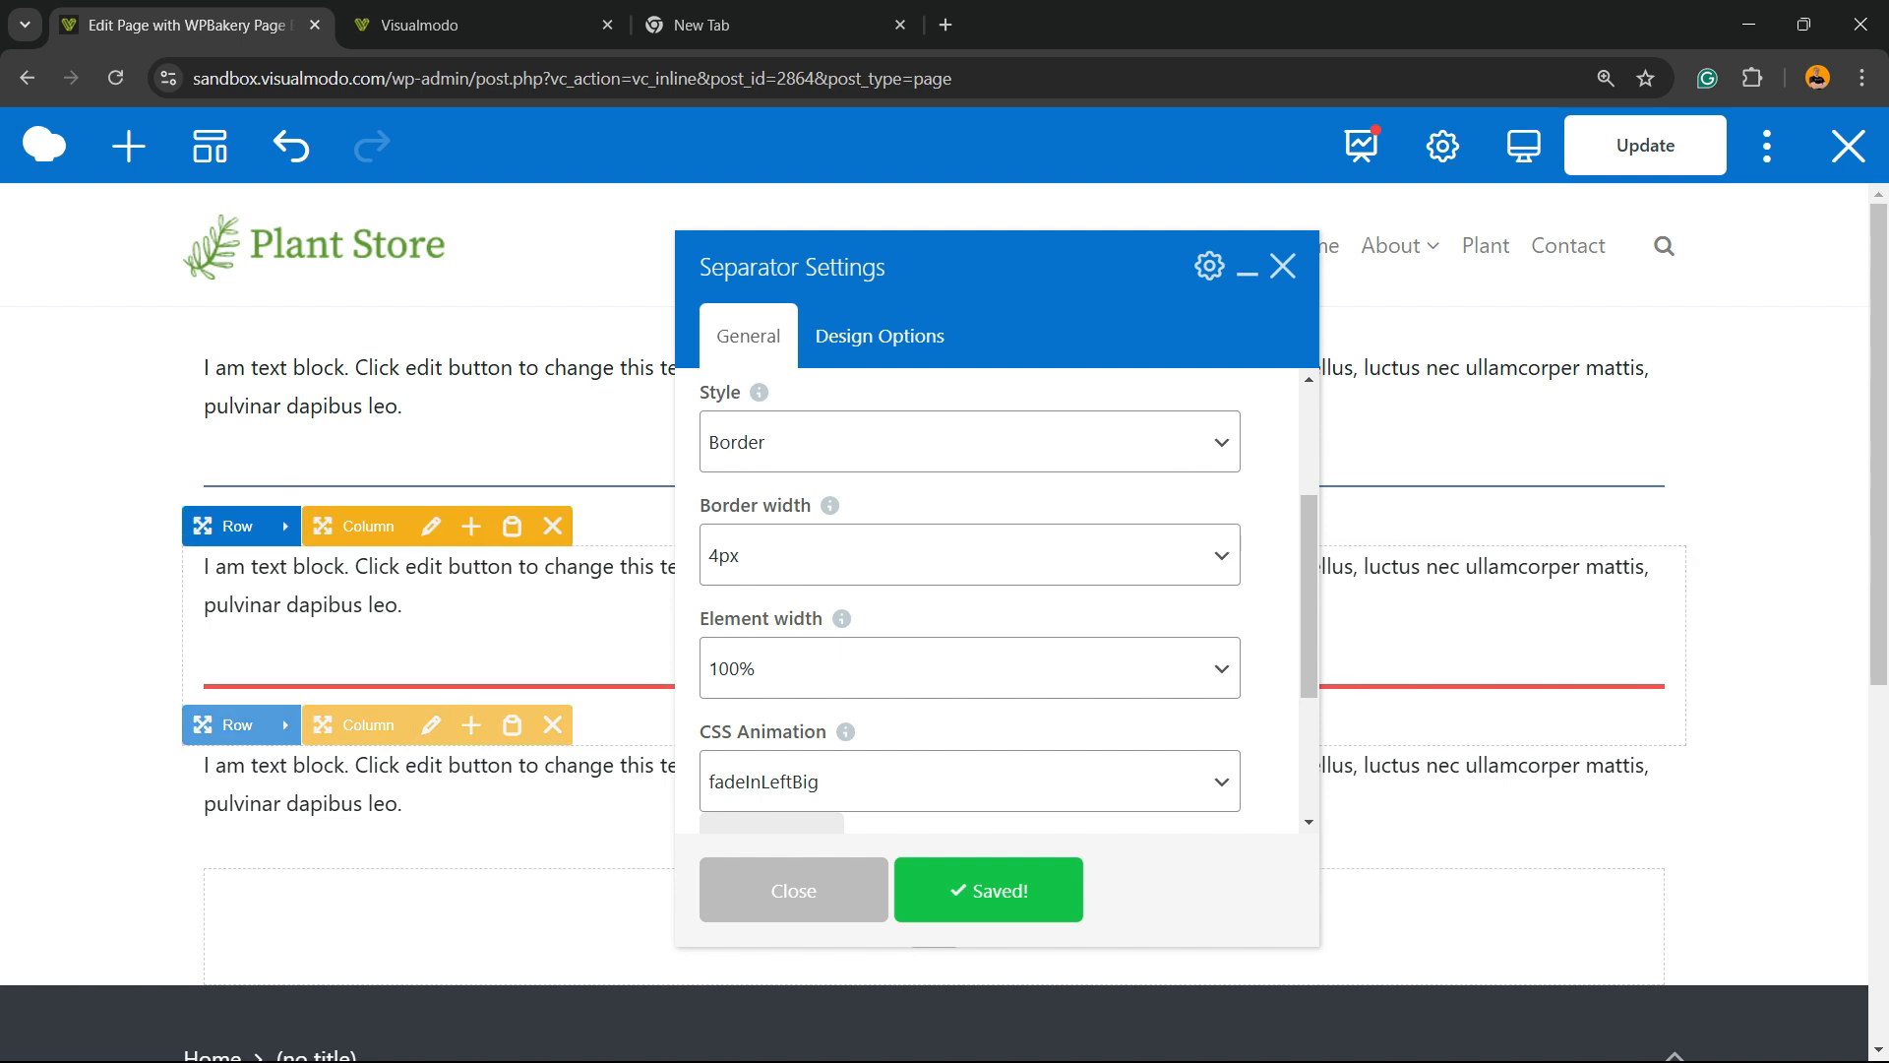
Step: Set the second separator's element width to 80%, save the change and close its settings
left_click(738, 669)
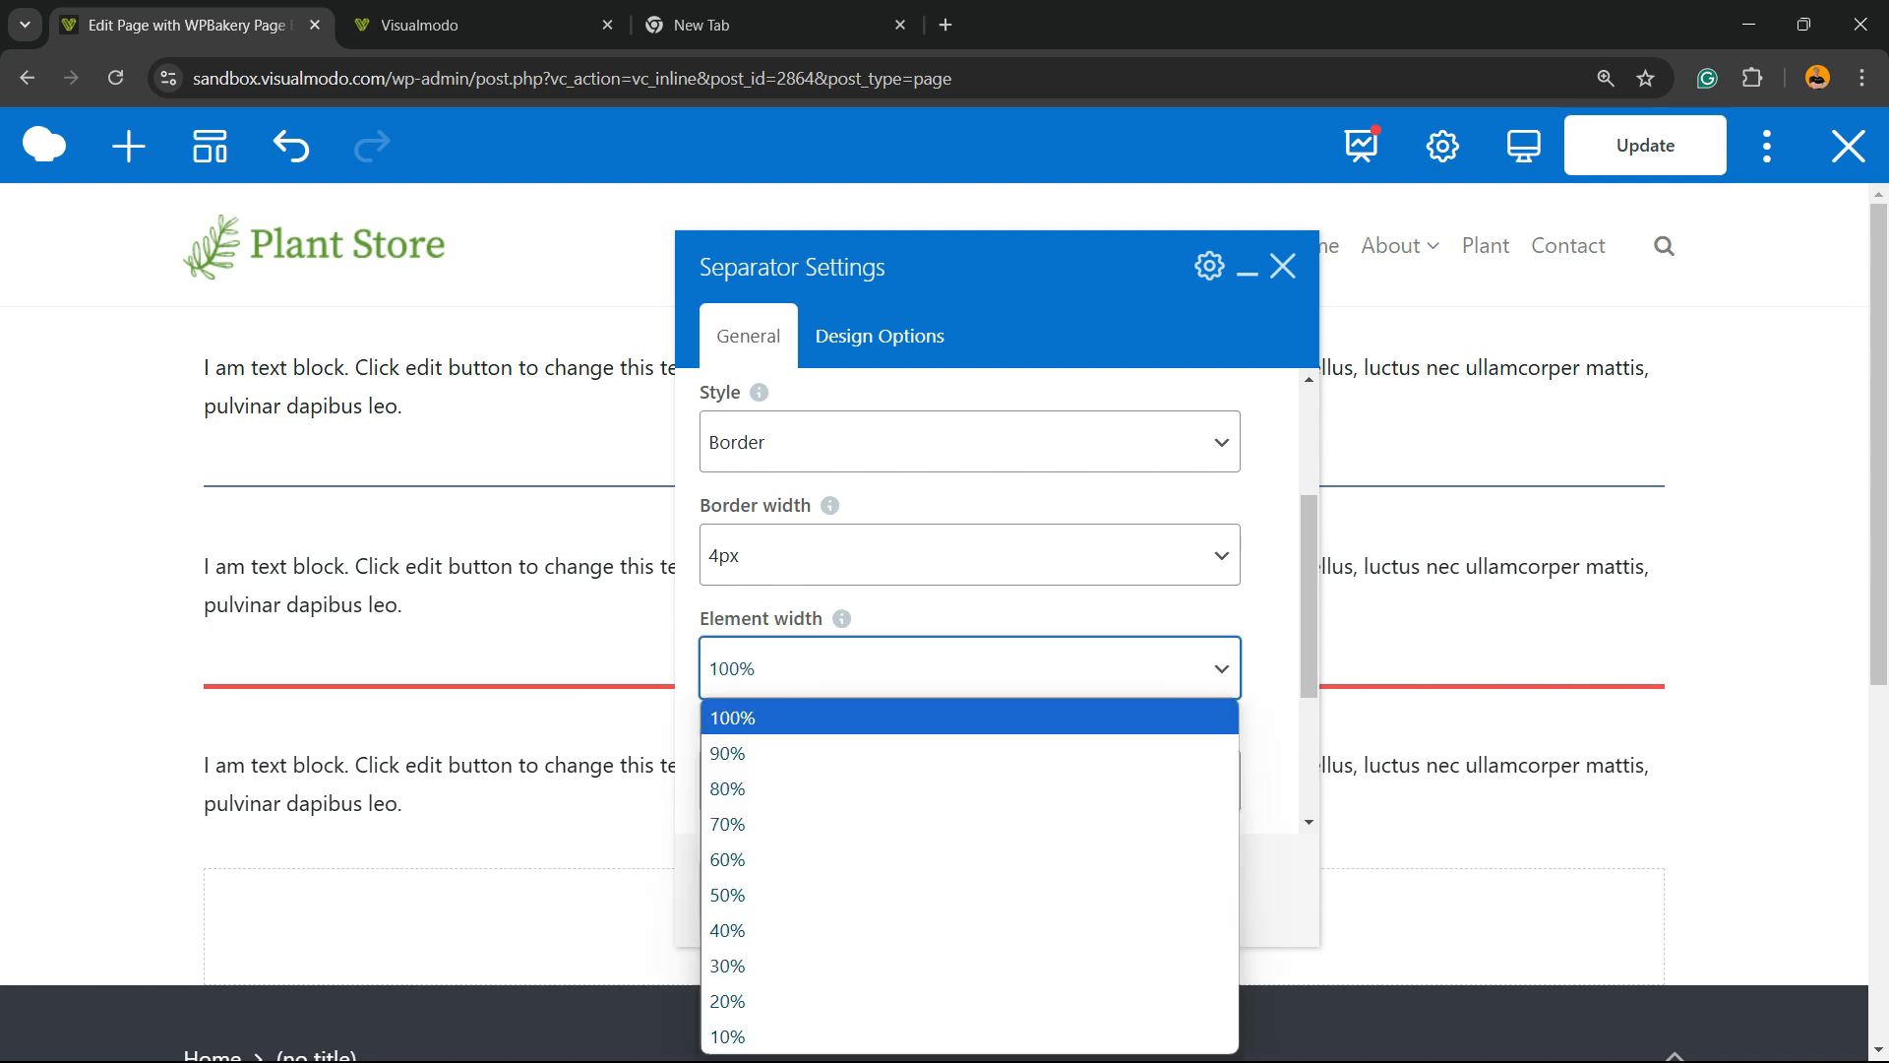
left_click(748, 788)
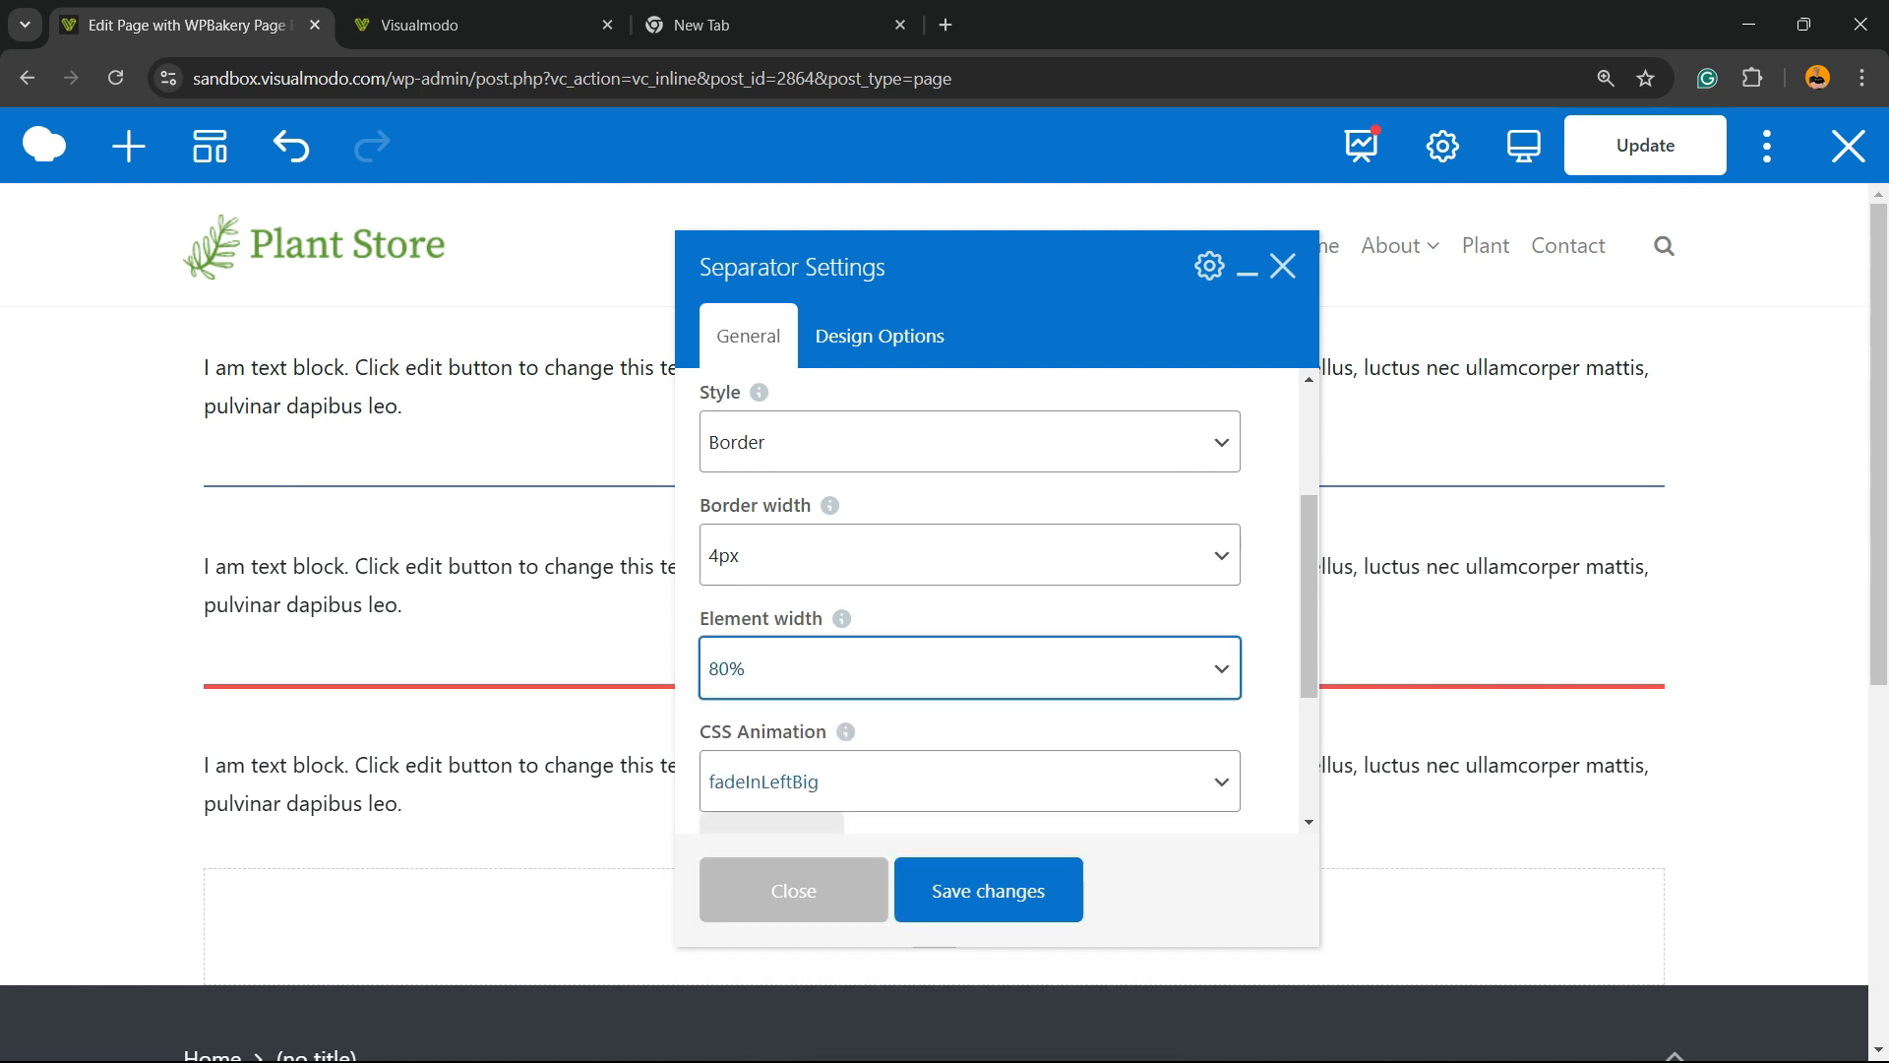
left_click(988, 890)
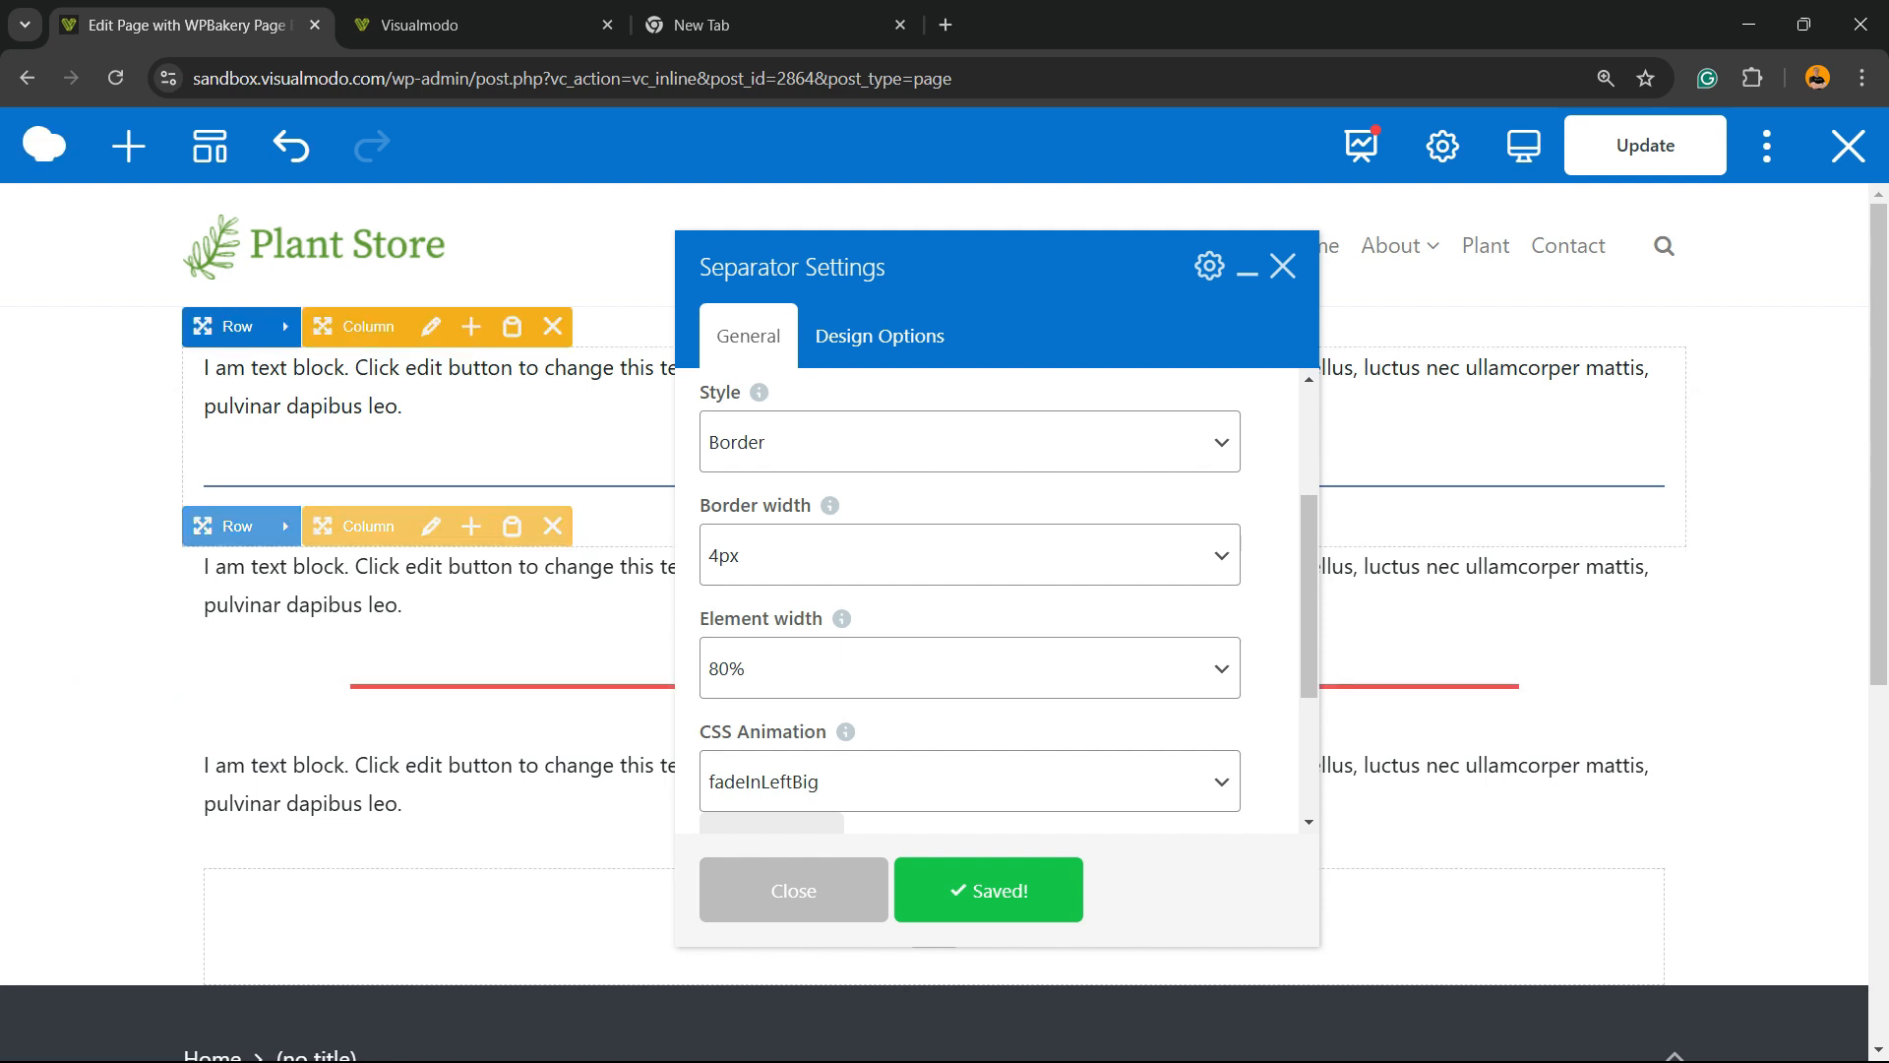
left_click_drag(984, 267, 943, 250)
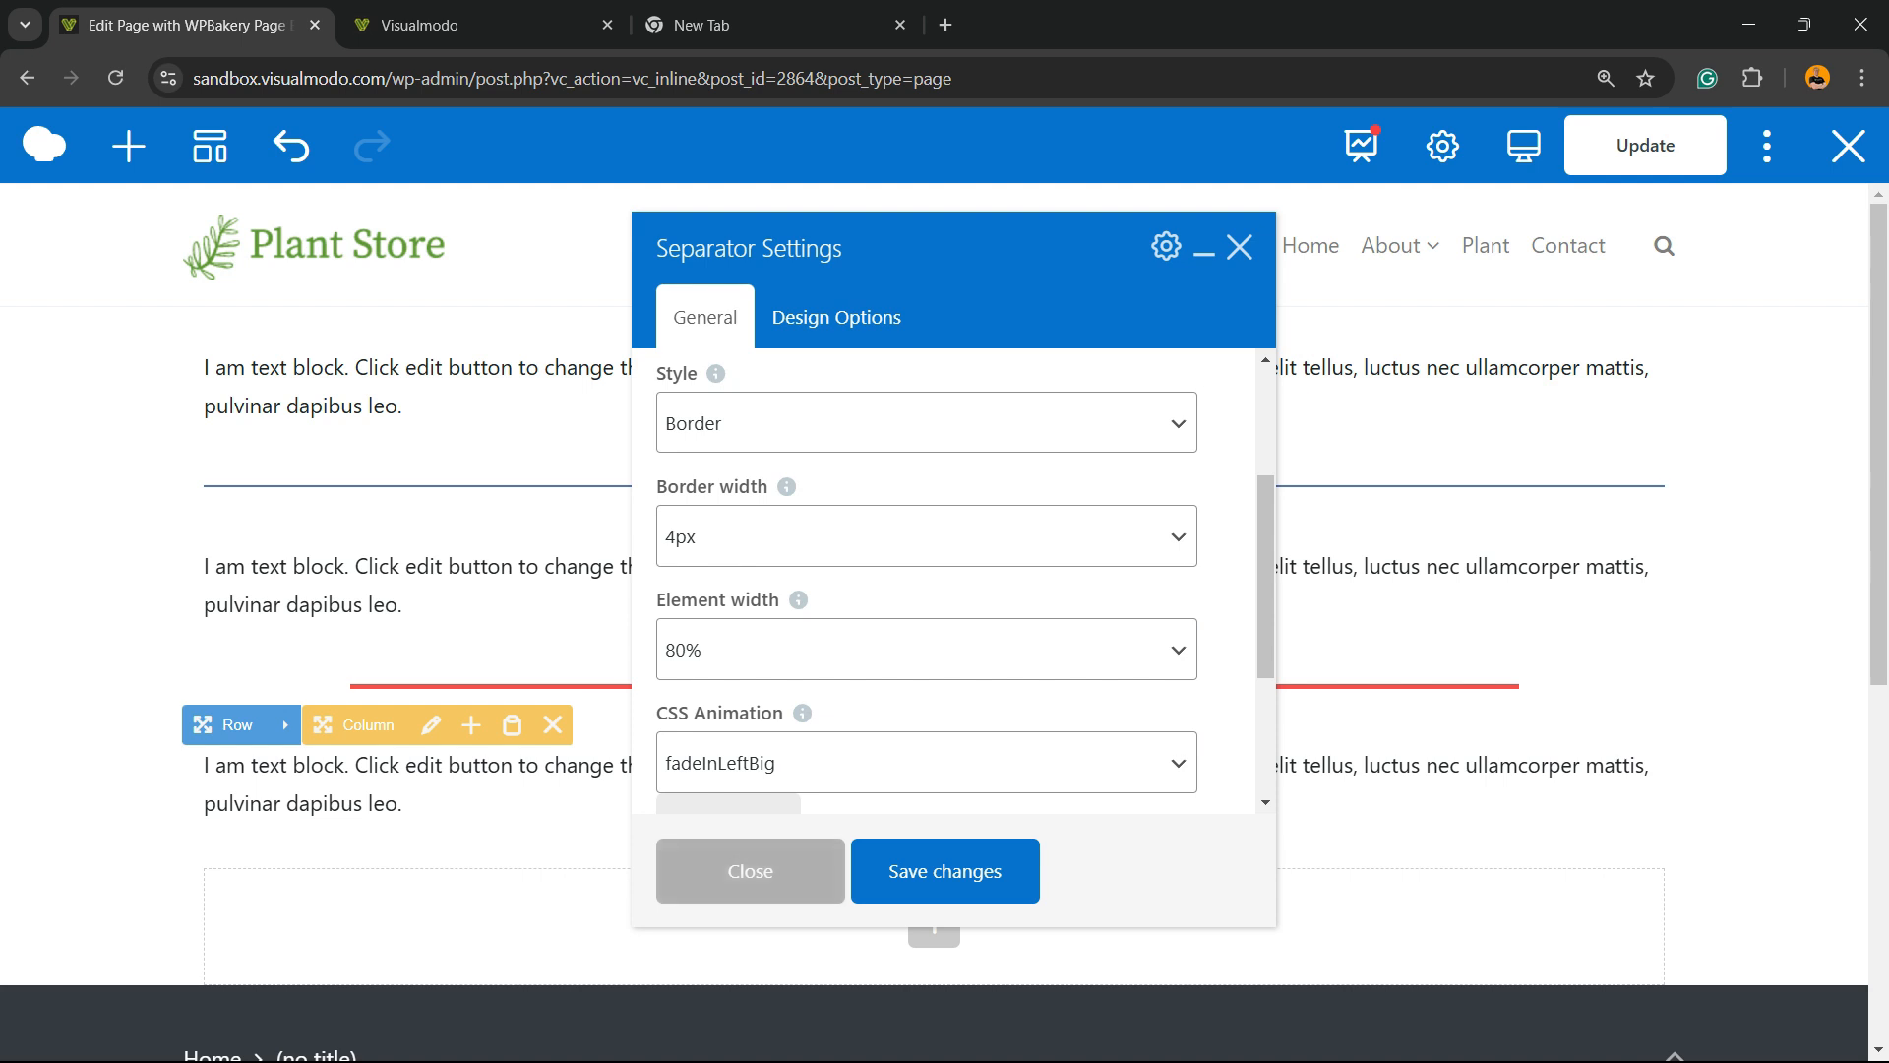
left_click(750, 870)
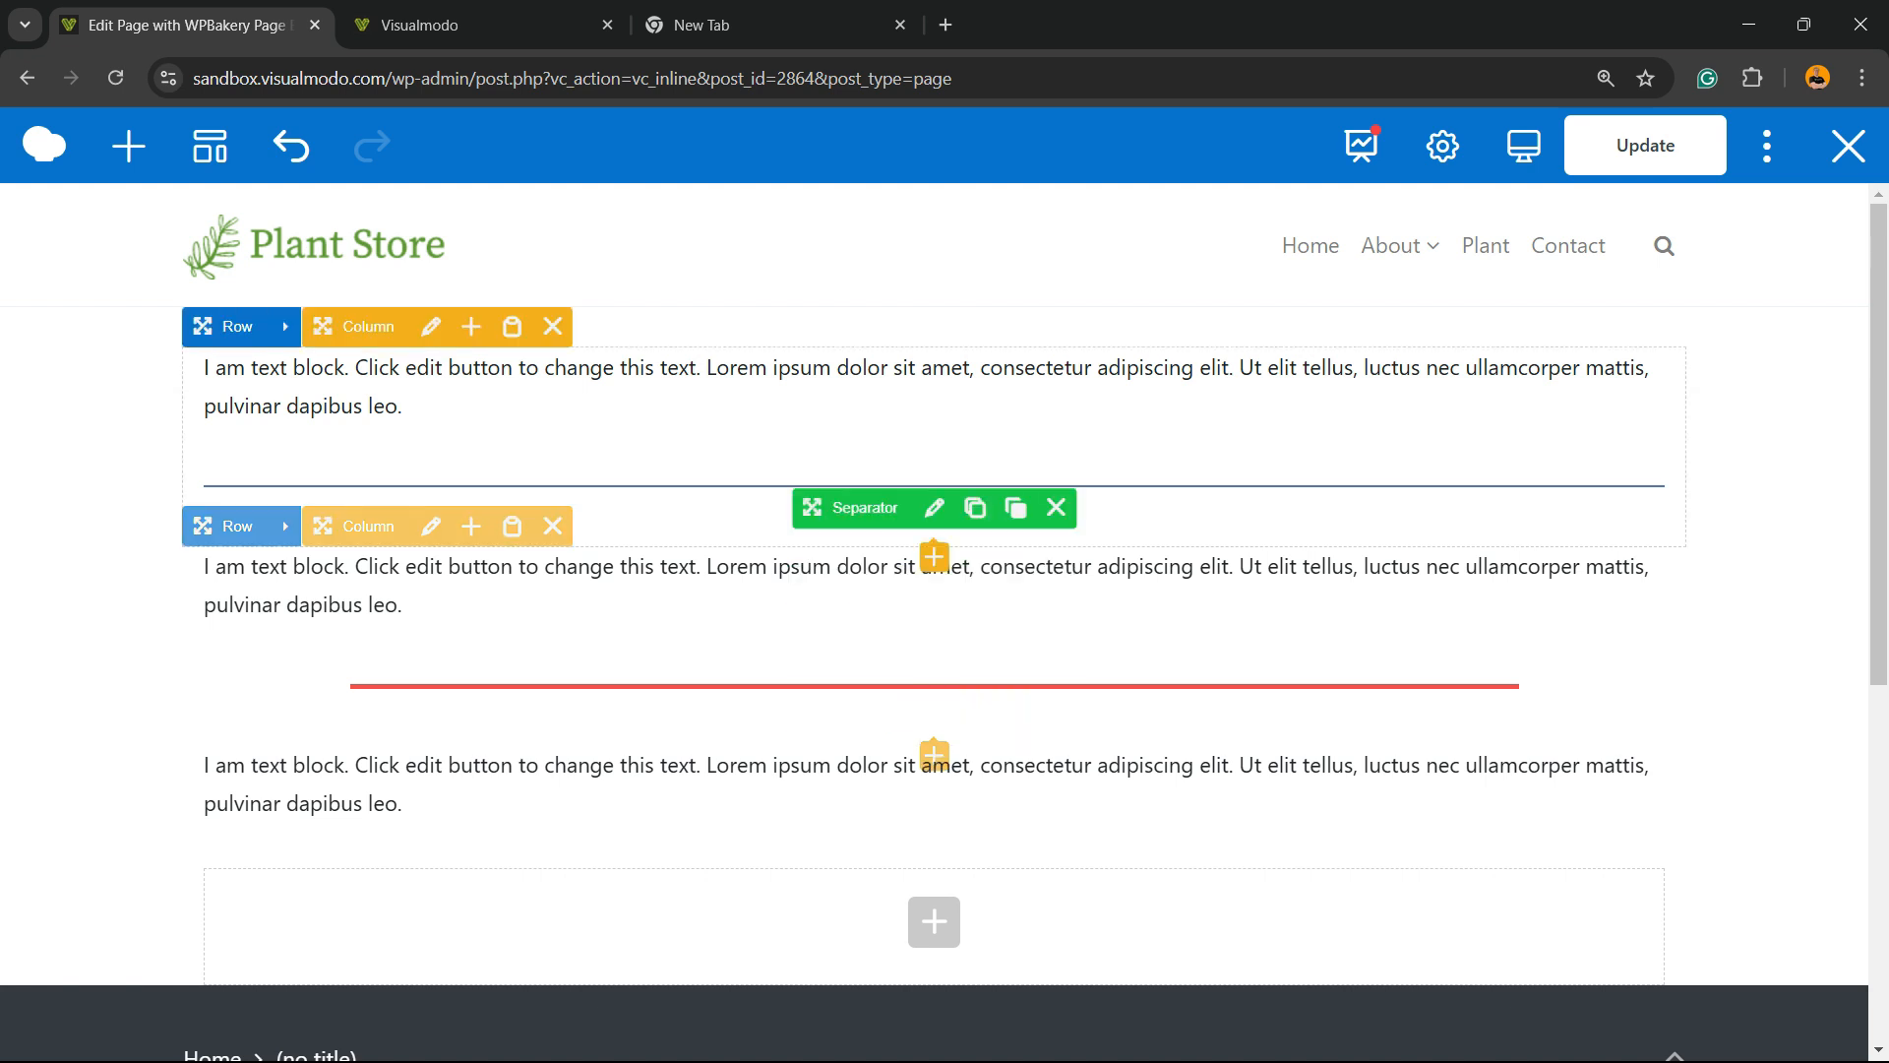
Step: Look over the edited page and update it with the separator changes
scroll(935, 629, "down", 6)
scroll(935, 630, "up", 6)
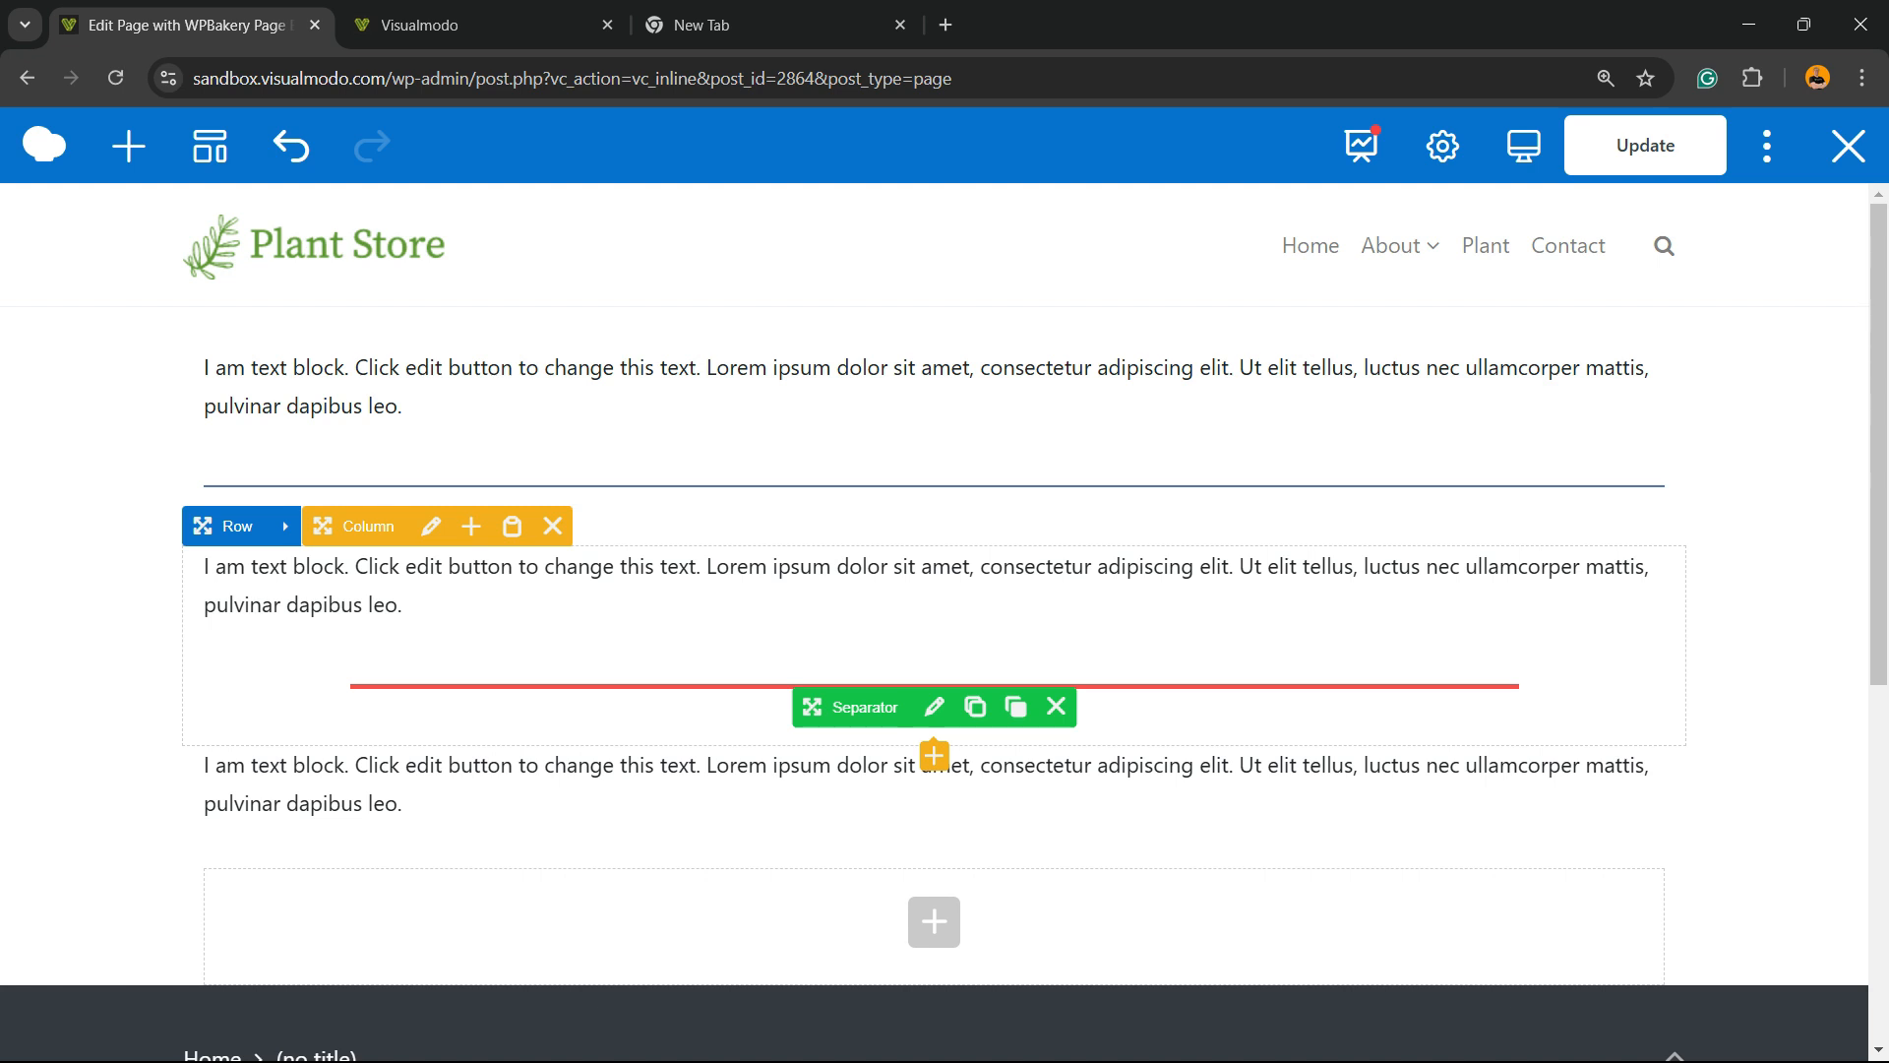
left_click(1645, 144)
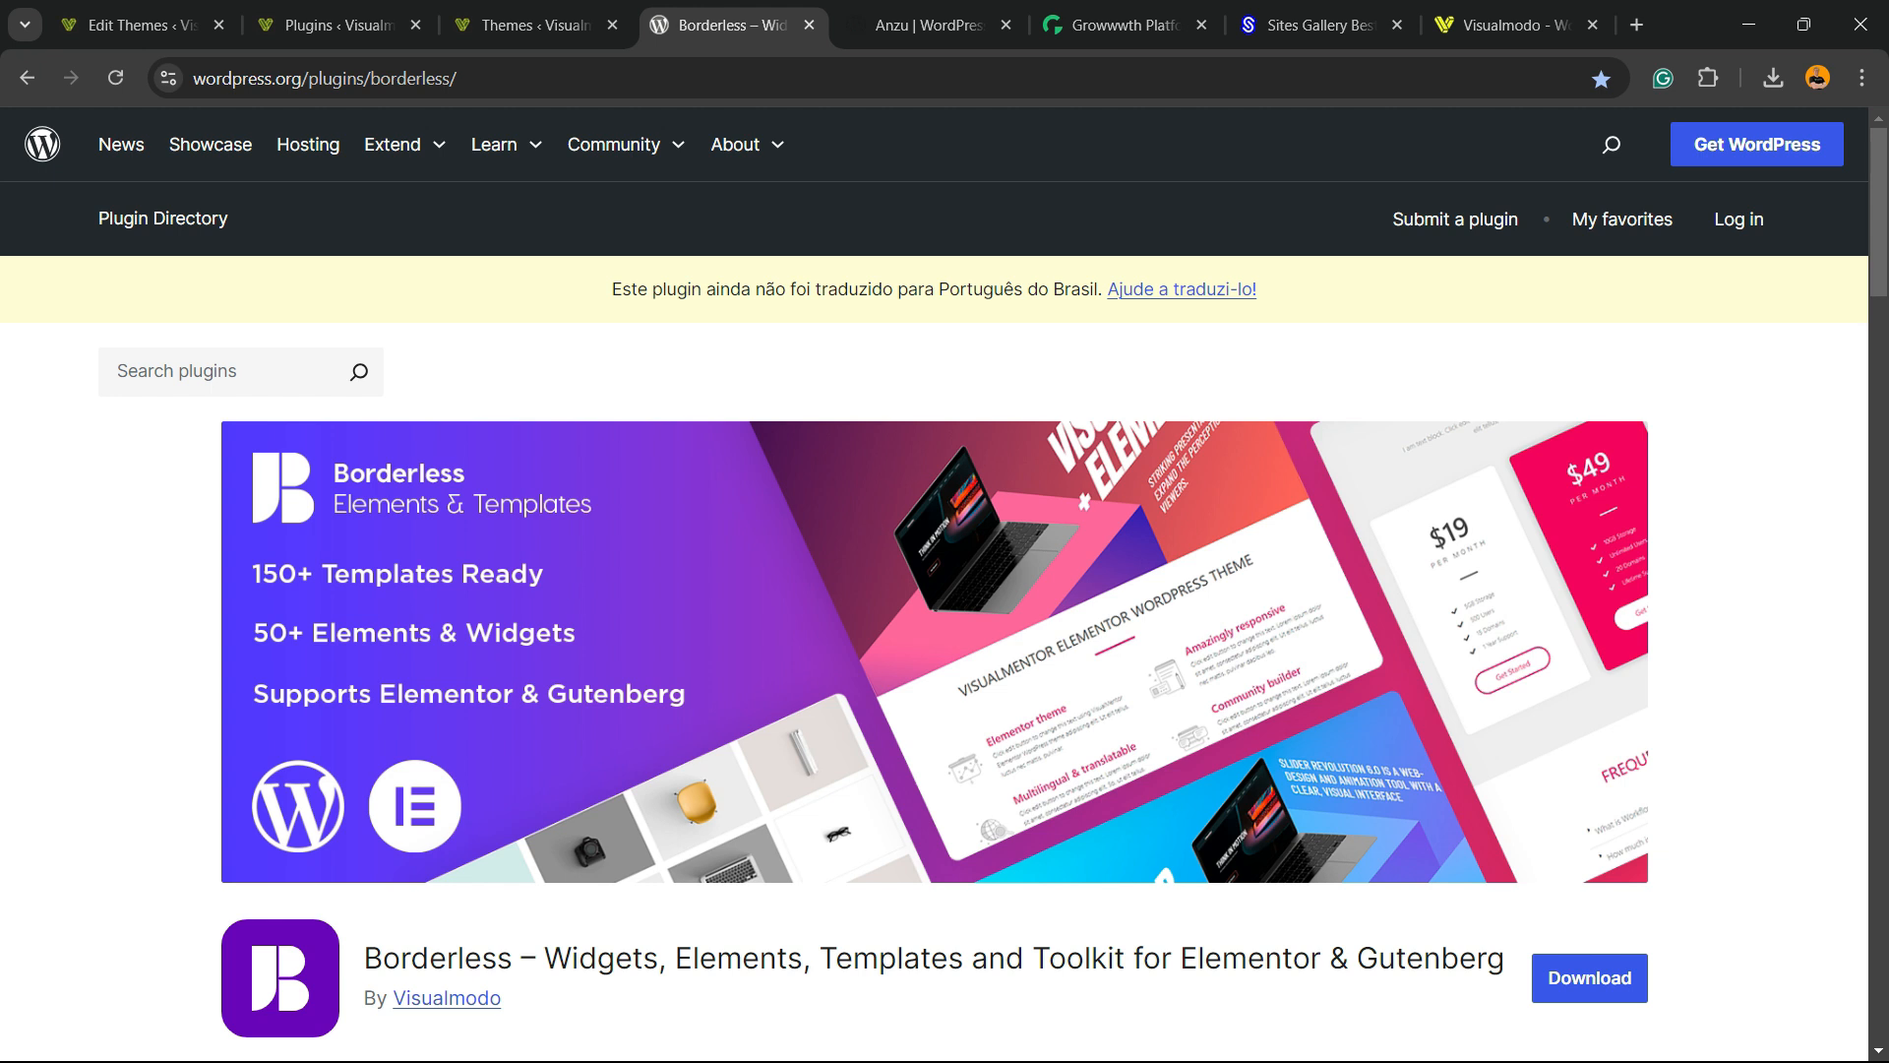
Step: View the Anzu theme page and look through the Growwwth homepage and its website listings
key("ctrl+Tab")
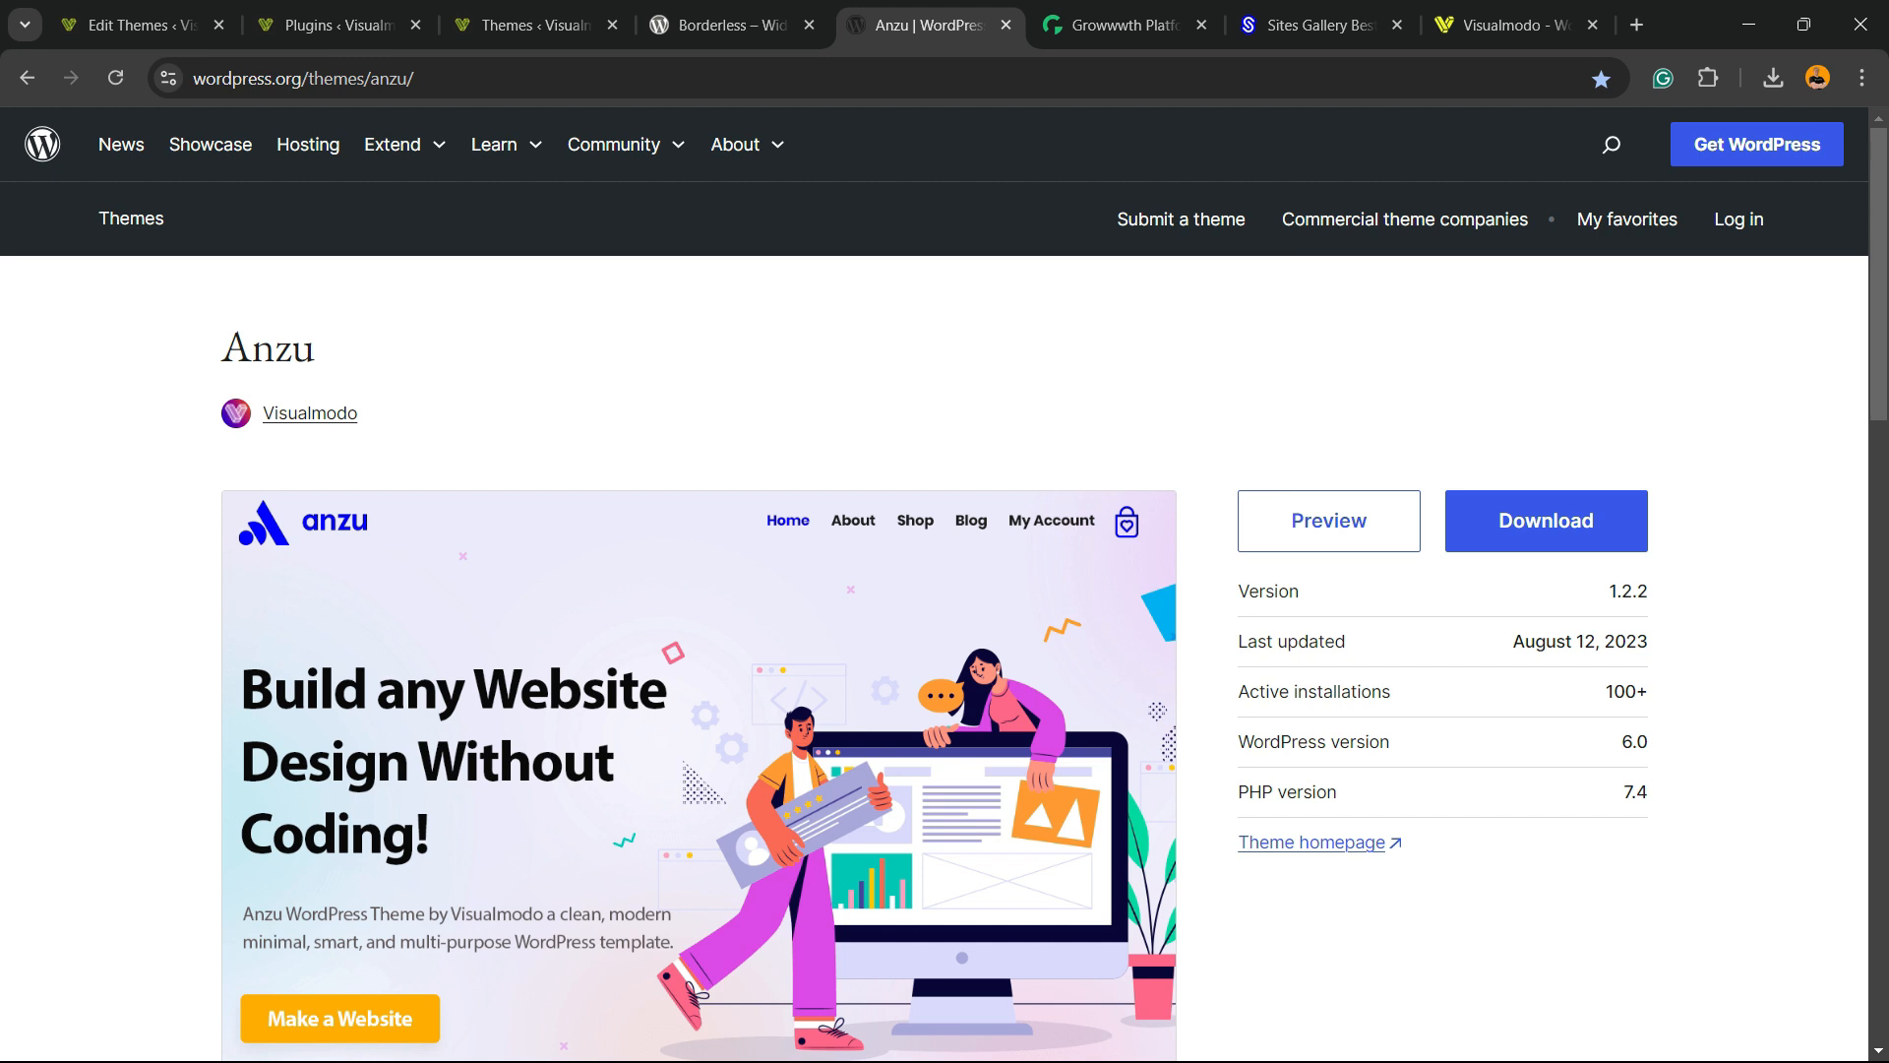
key("ctrl+Tab")
scroll(945, 590, "down", 3)
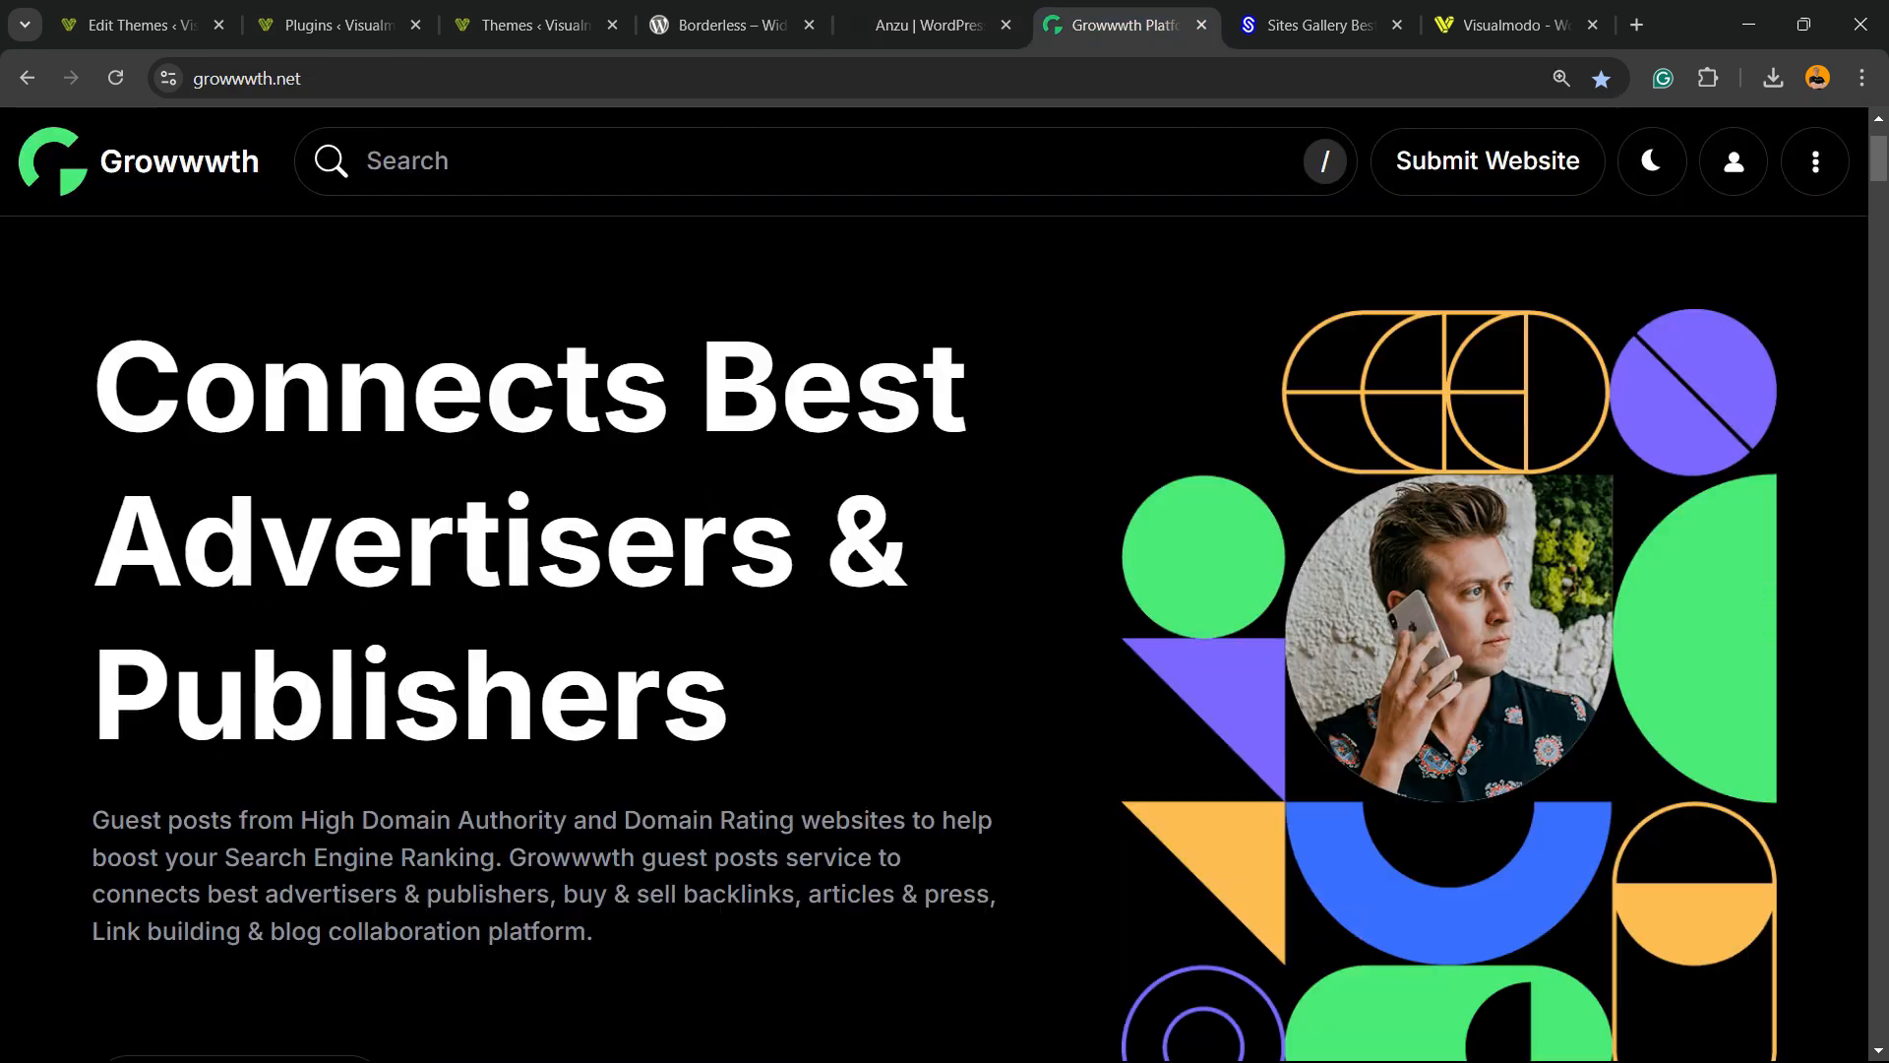
scroll(945, 590, "up", 3)
scroll(944, 590, "down", 10)
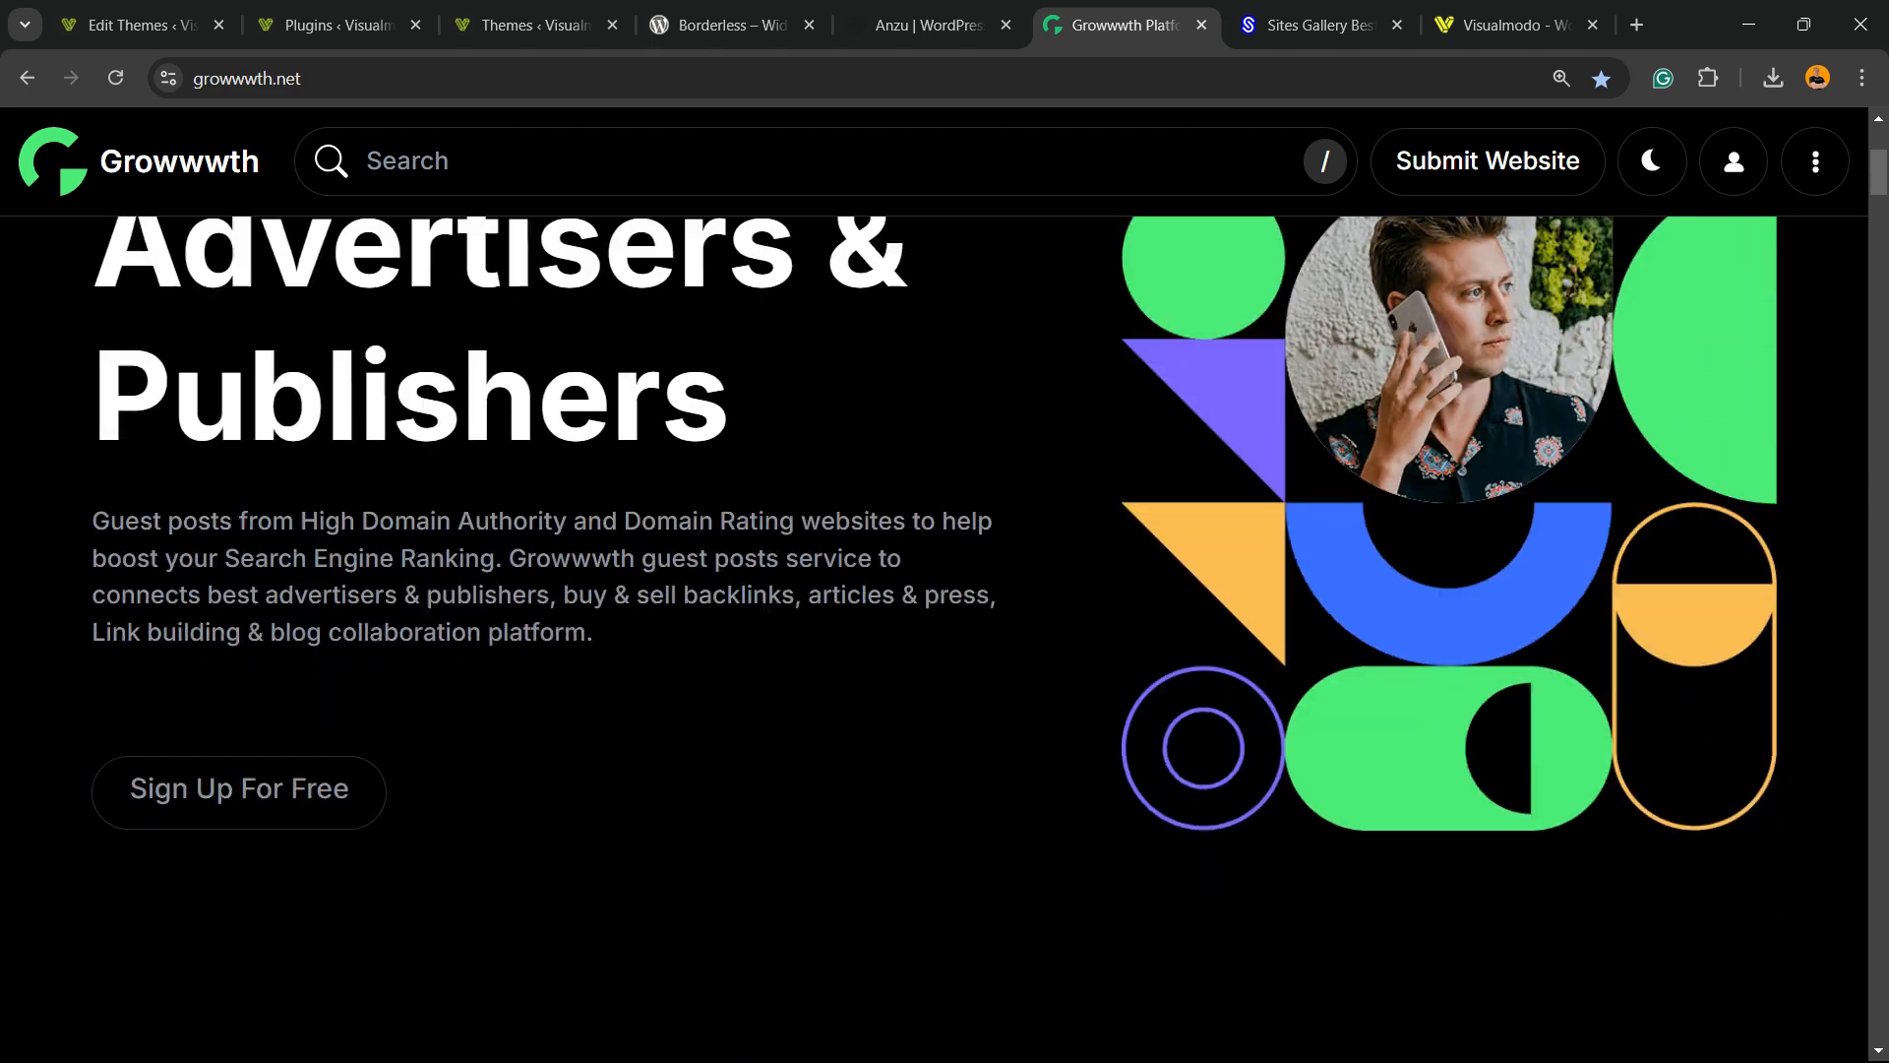
scroll(944, 591, "down", 10)
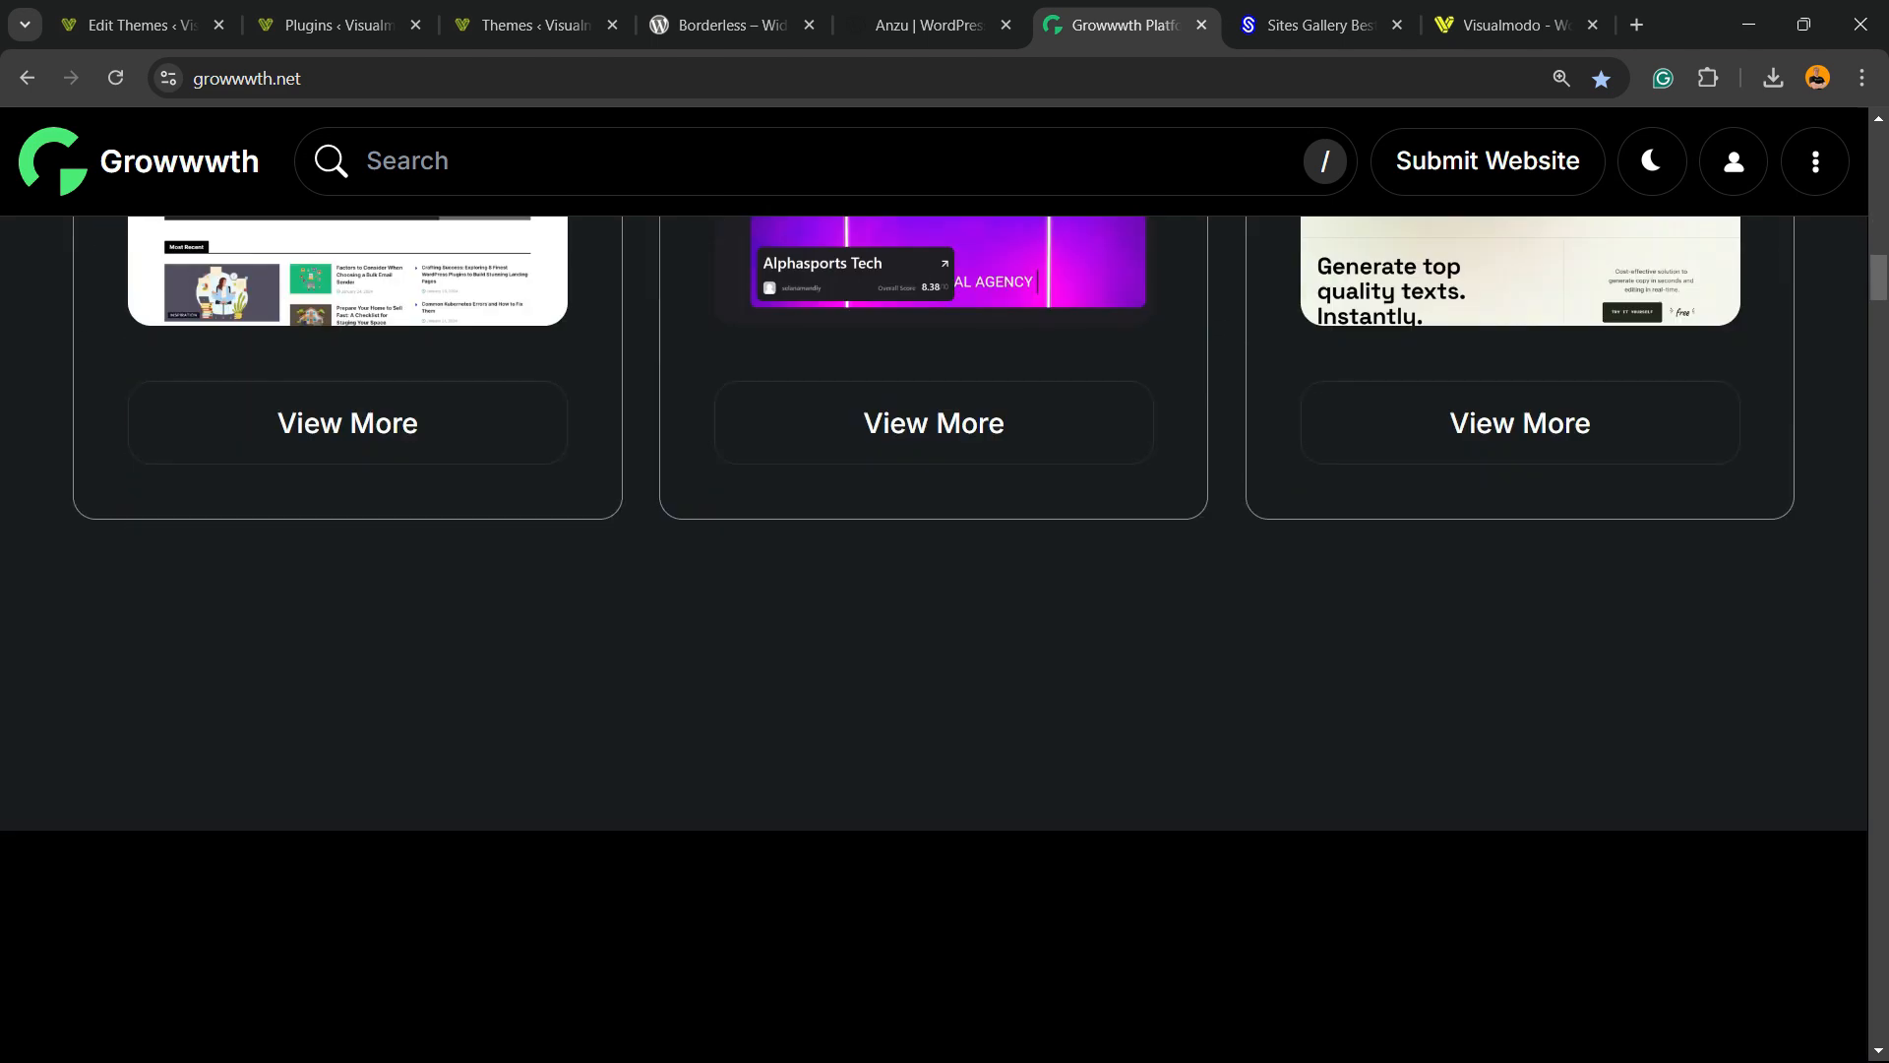
scroll(944, 590, "down", 10)
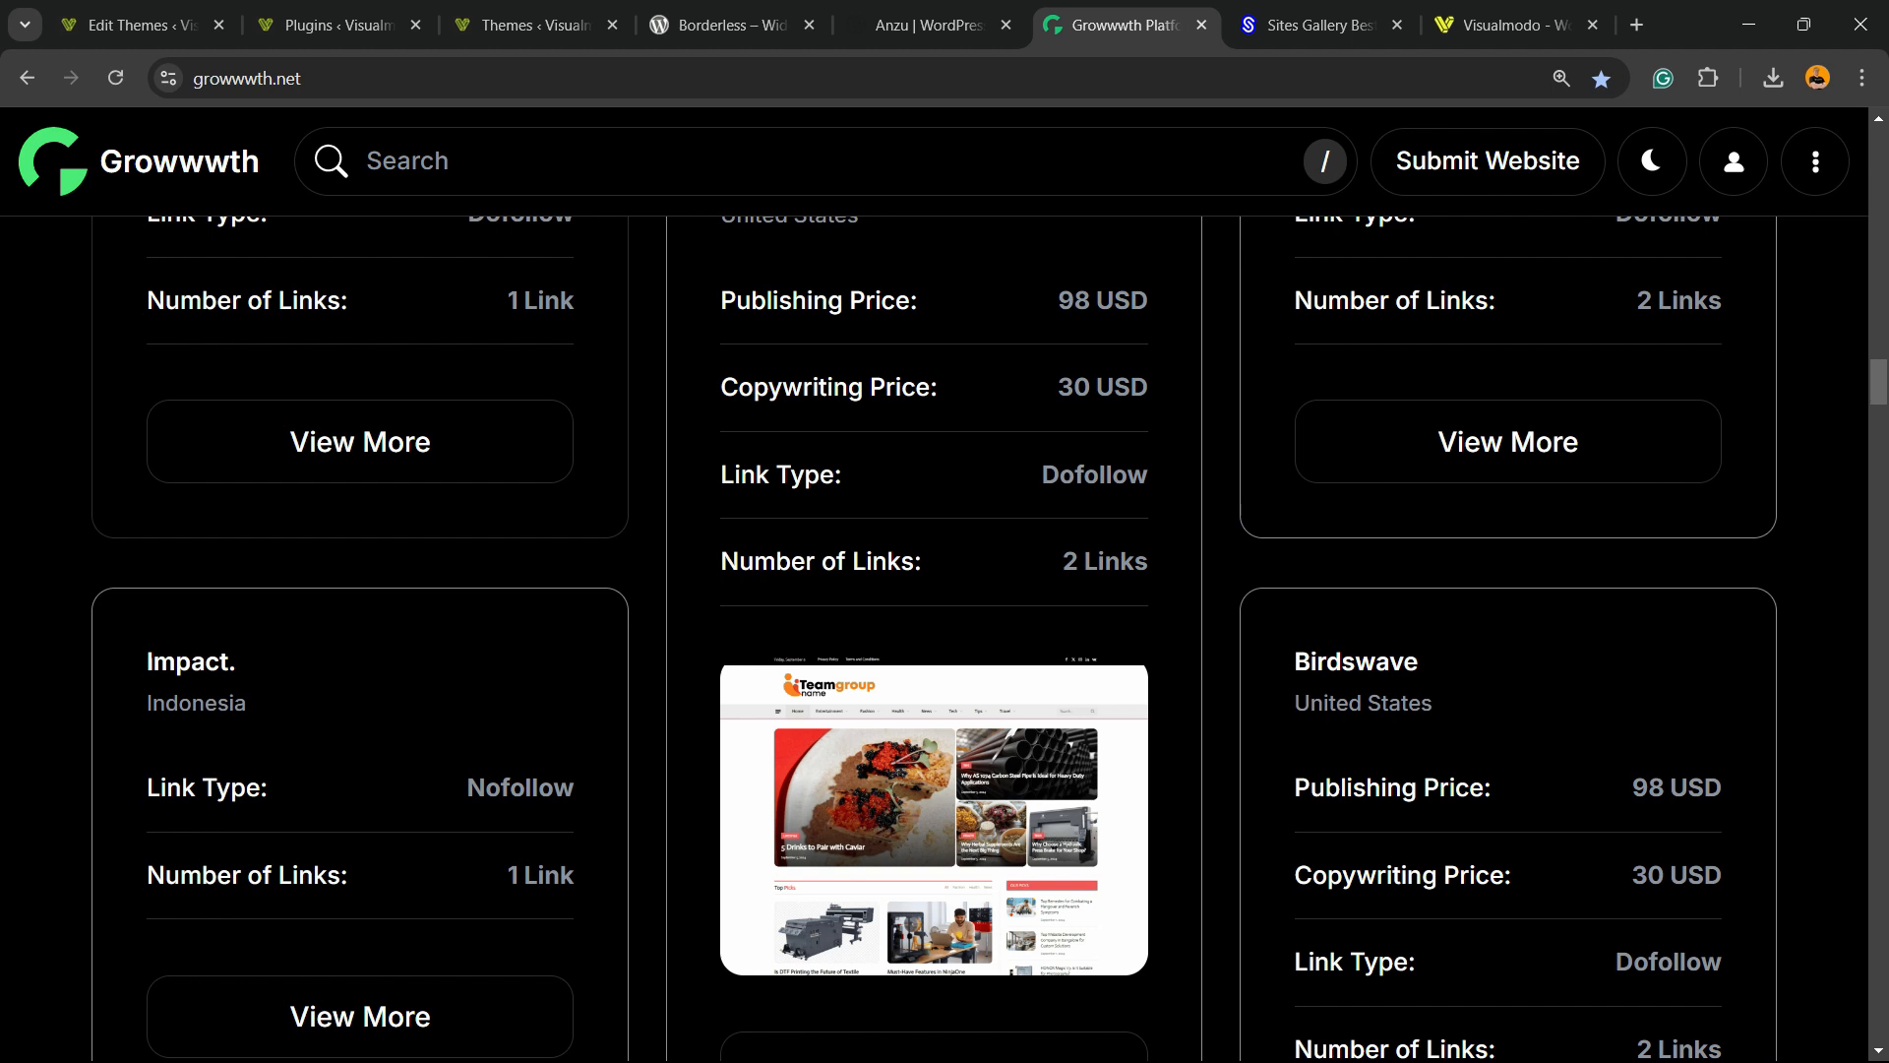
scroll(945, 590, "down", 4)
scroll(945, 591, "up", 20)
scroll(945, 590, "up", 10)
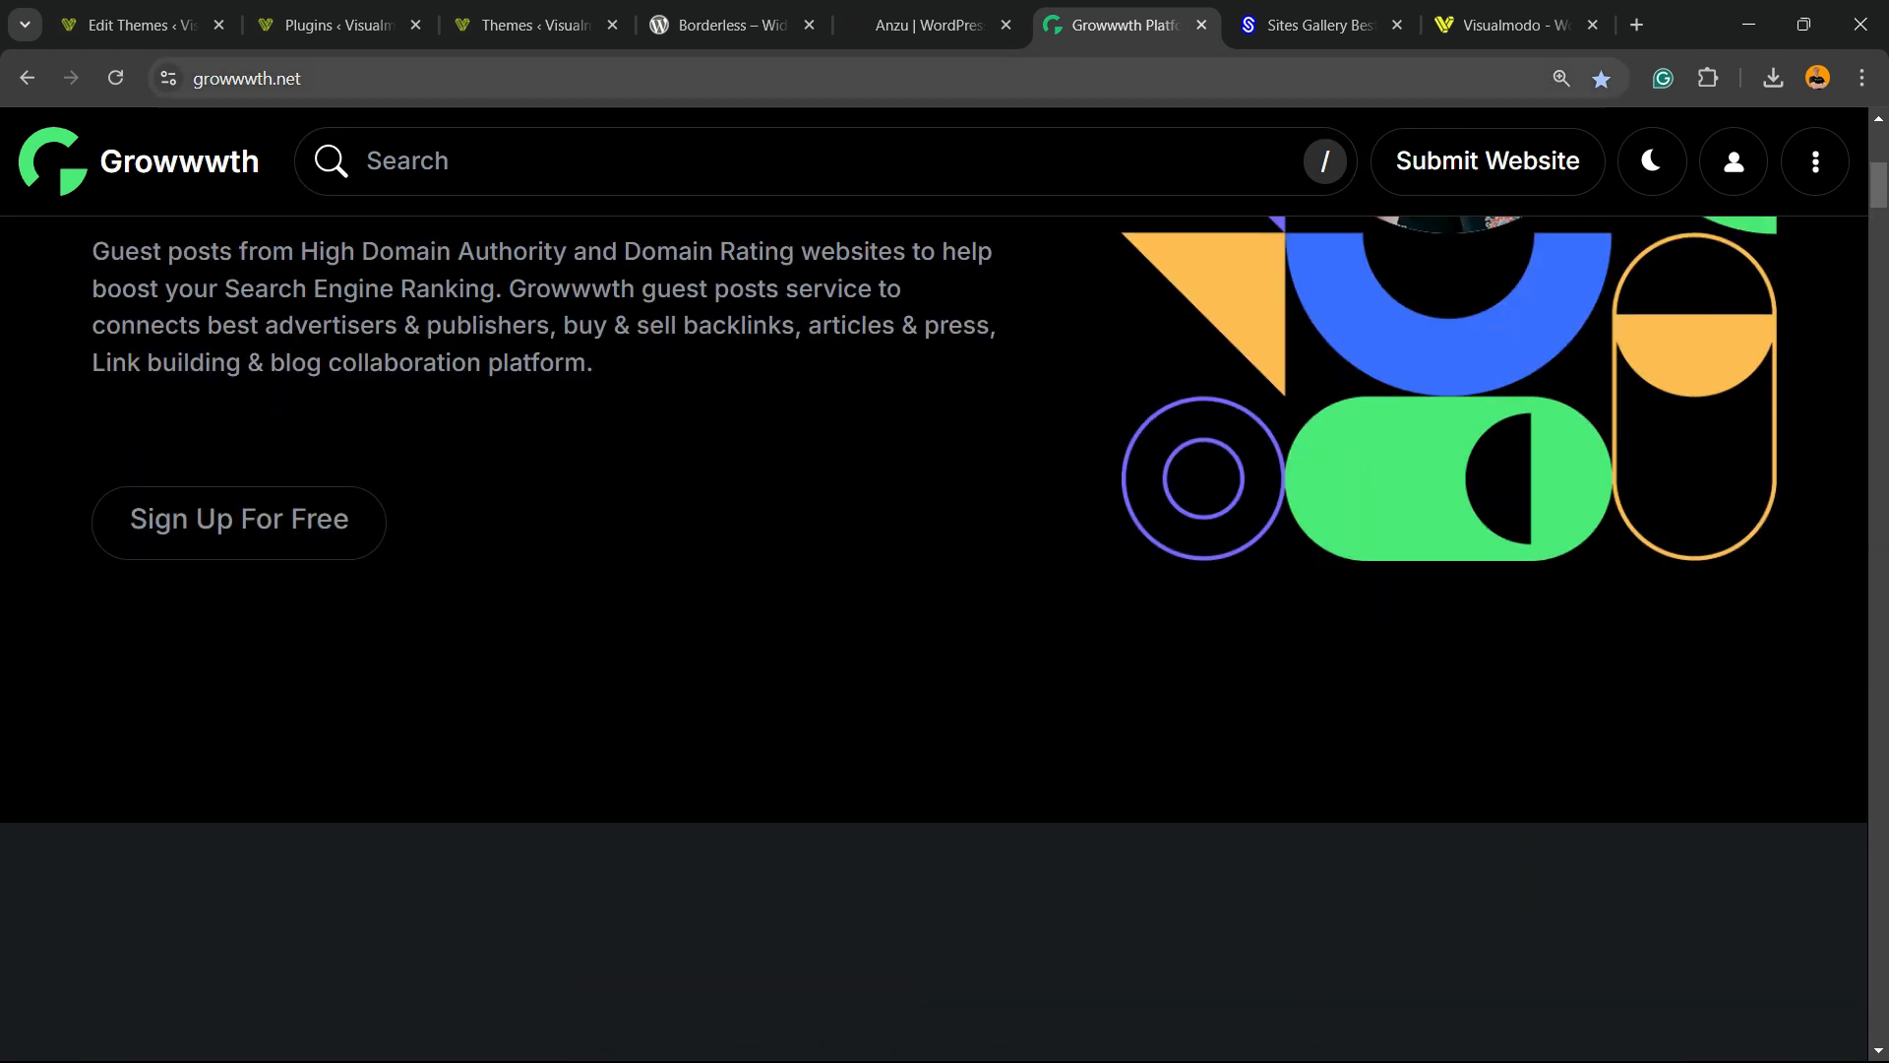
scroll(945, 590, "up", 8)
scroll(945, 591, "down", 5)
scroll(944, 590, "up", 5)
scroll(944, 591, "down", 4)
scroll(944, 591, "up", 4)
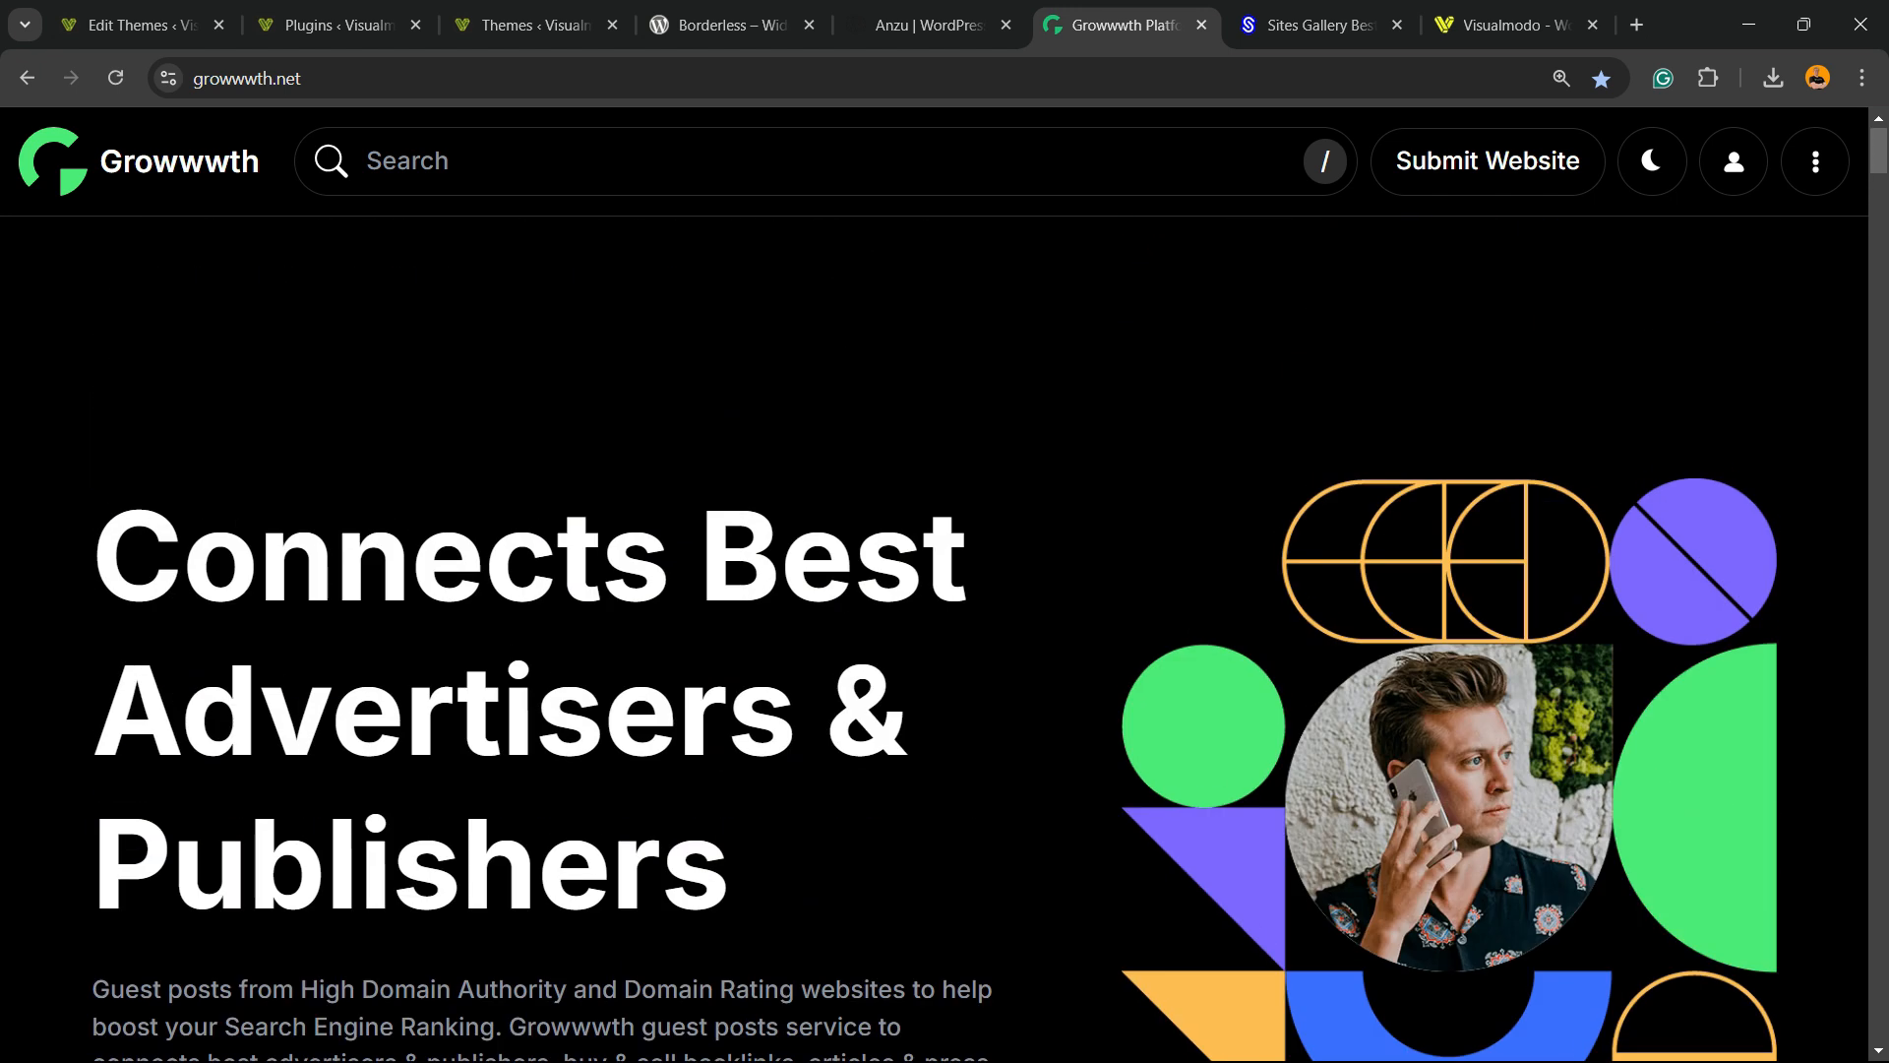
Step: Look through the Sites Gallery homepage, from the Site of the Day to the Q&A section
left_click(1318, 25)
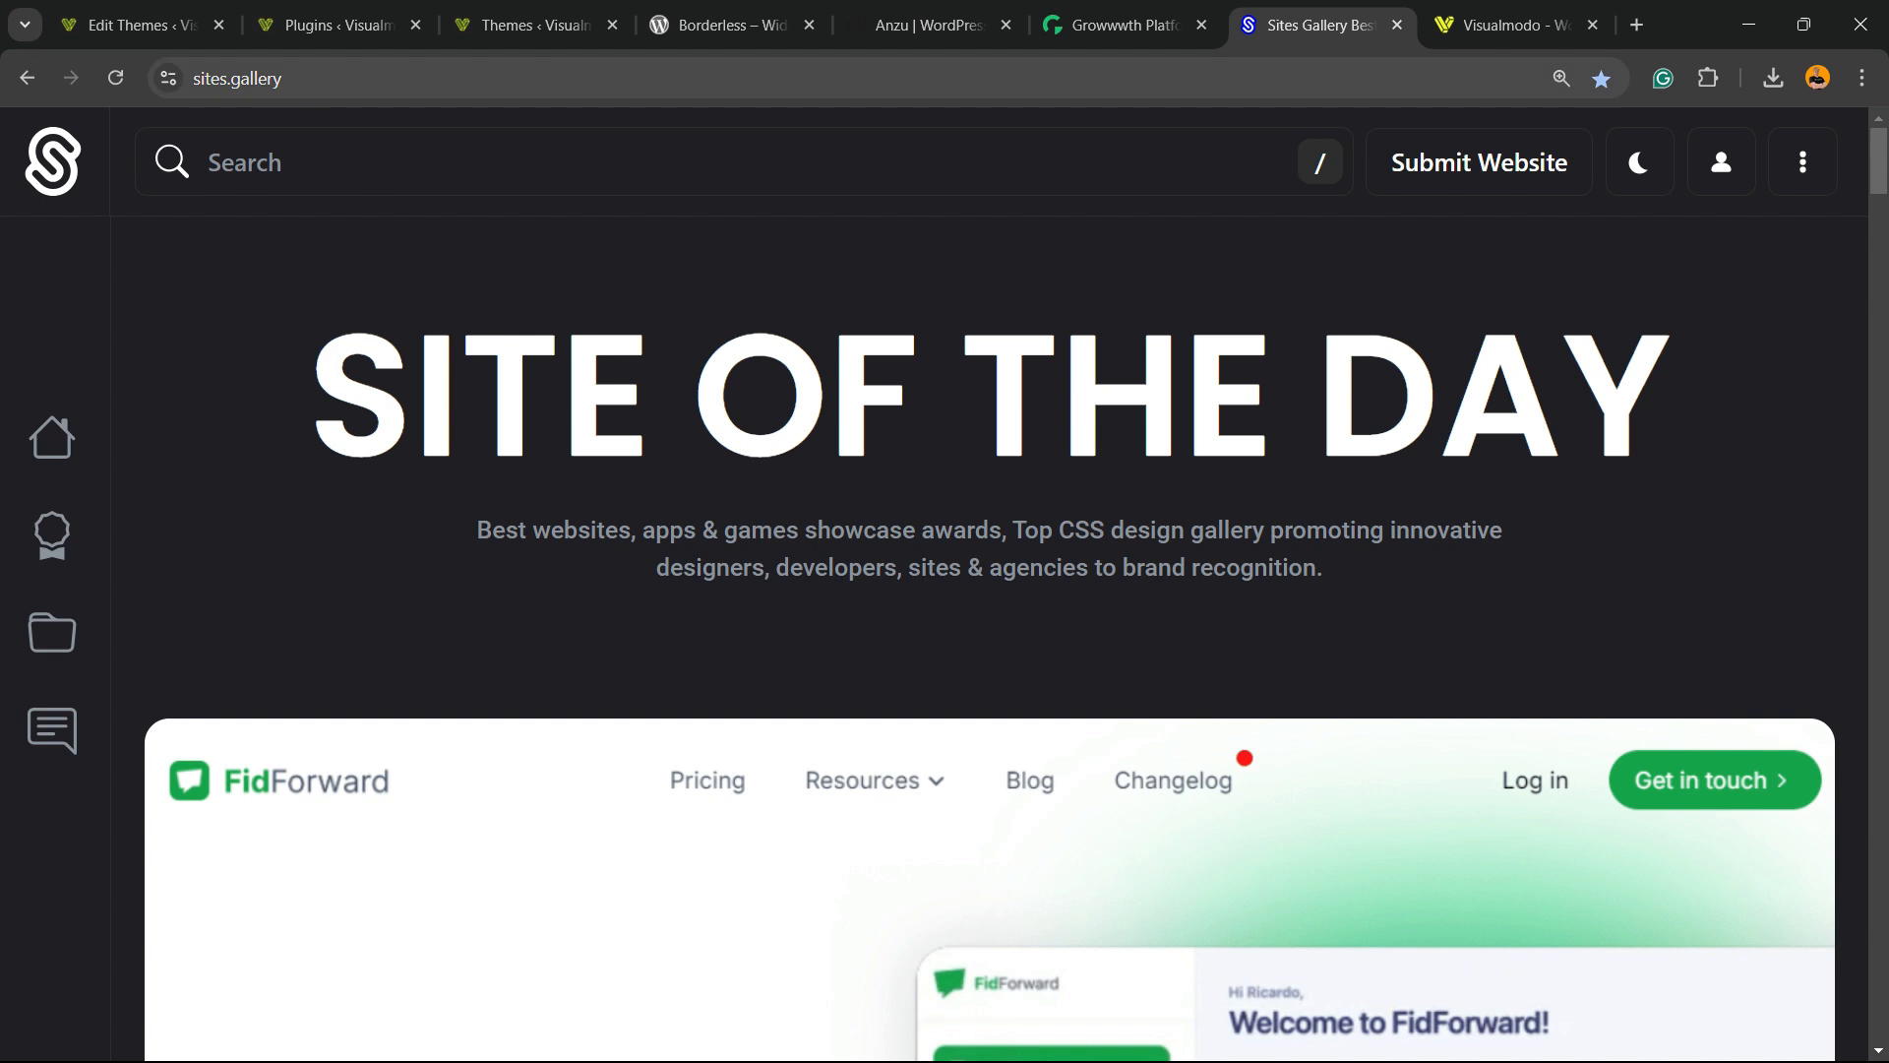
scroll(945, 591, "down", 7)
scroll(945, 590, "down", 20)
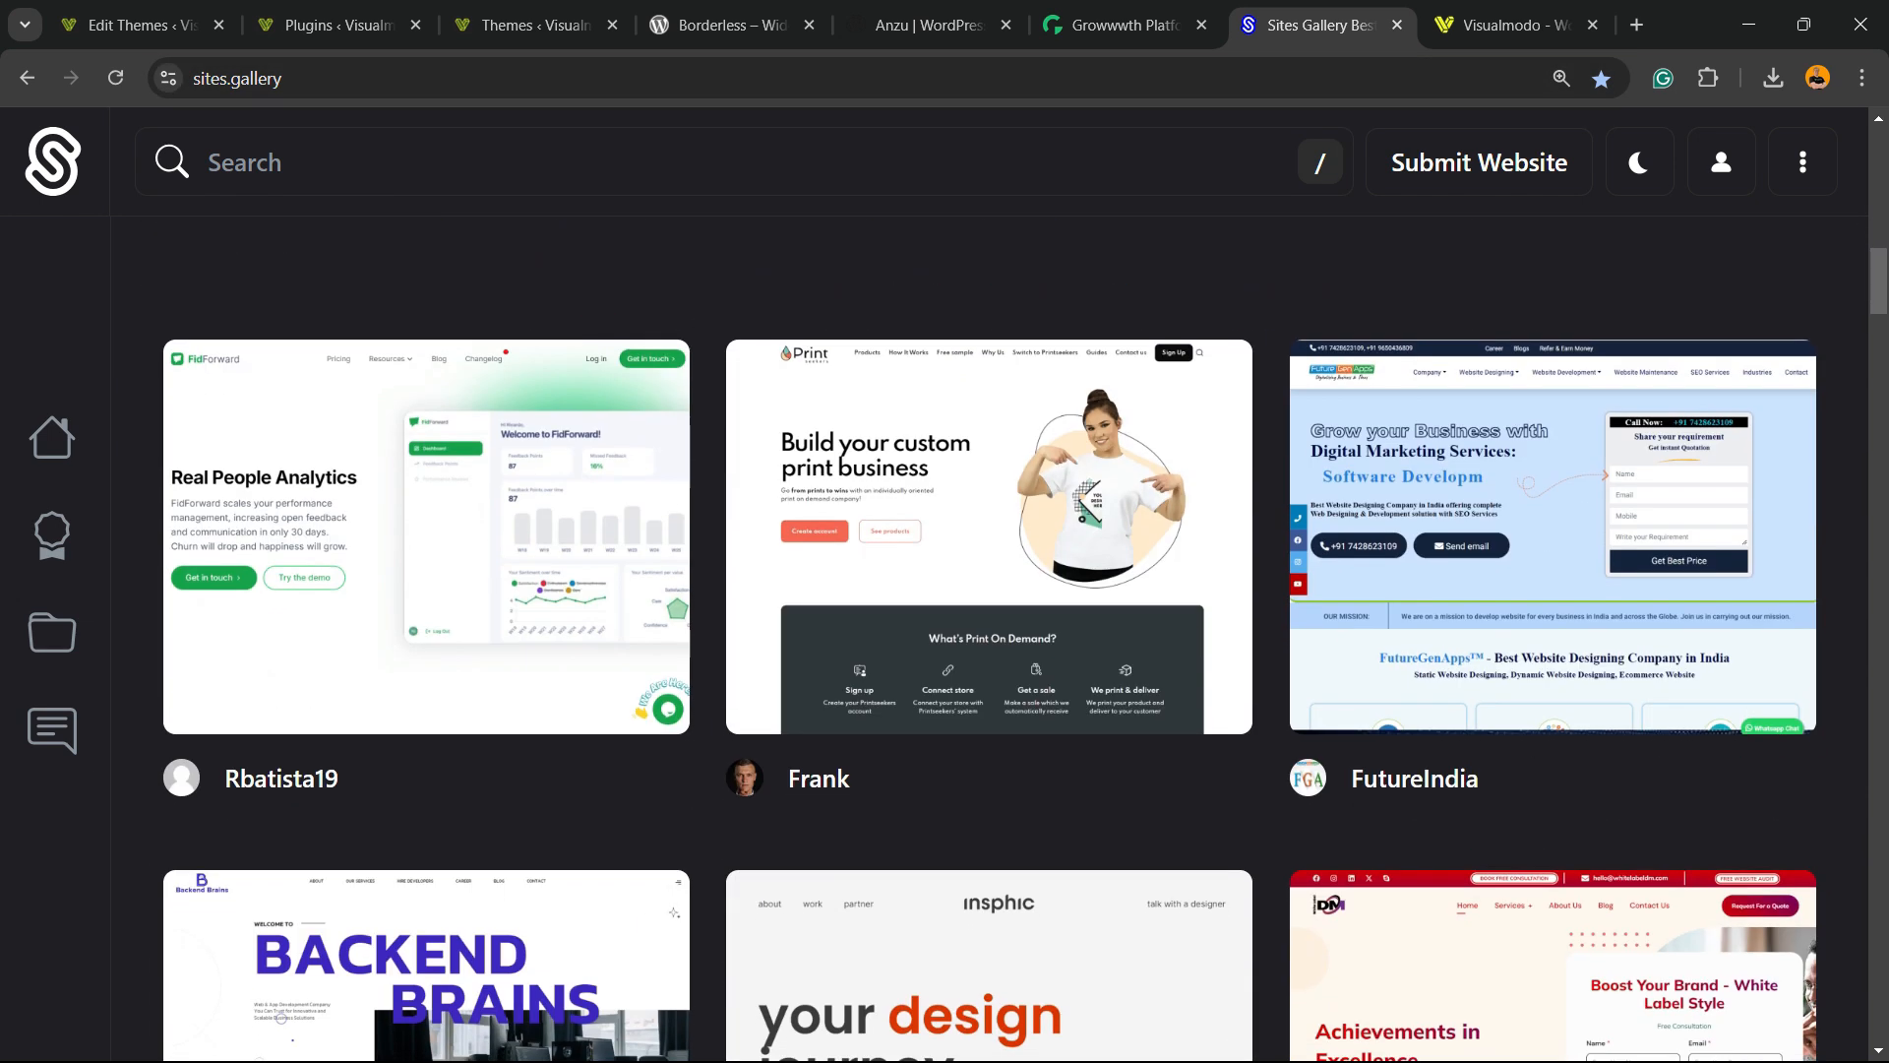
scroll(426, 393, "down", 20)
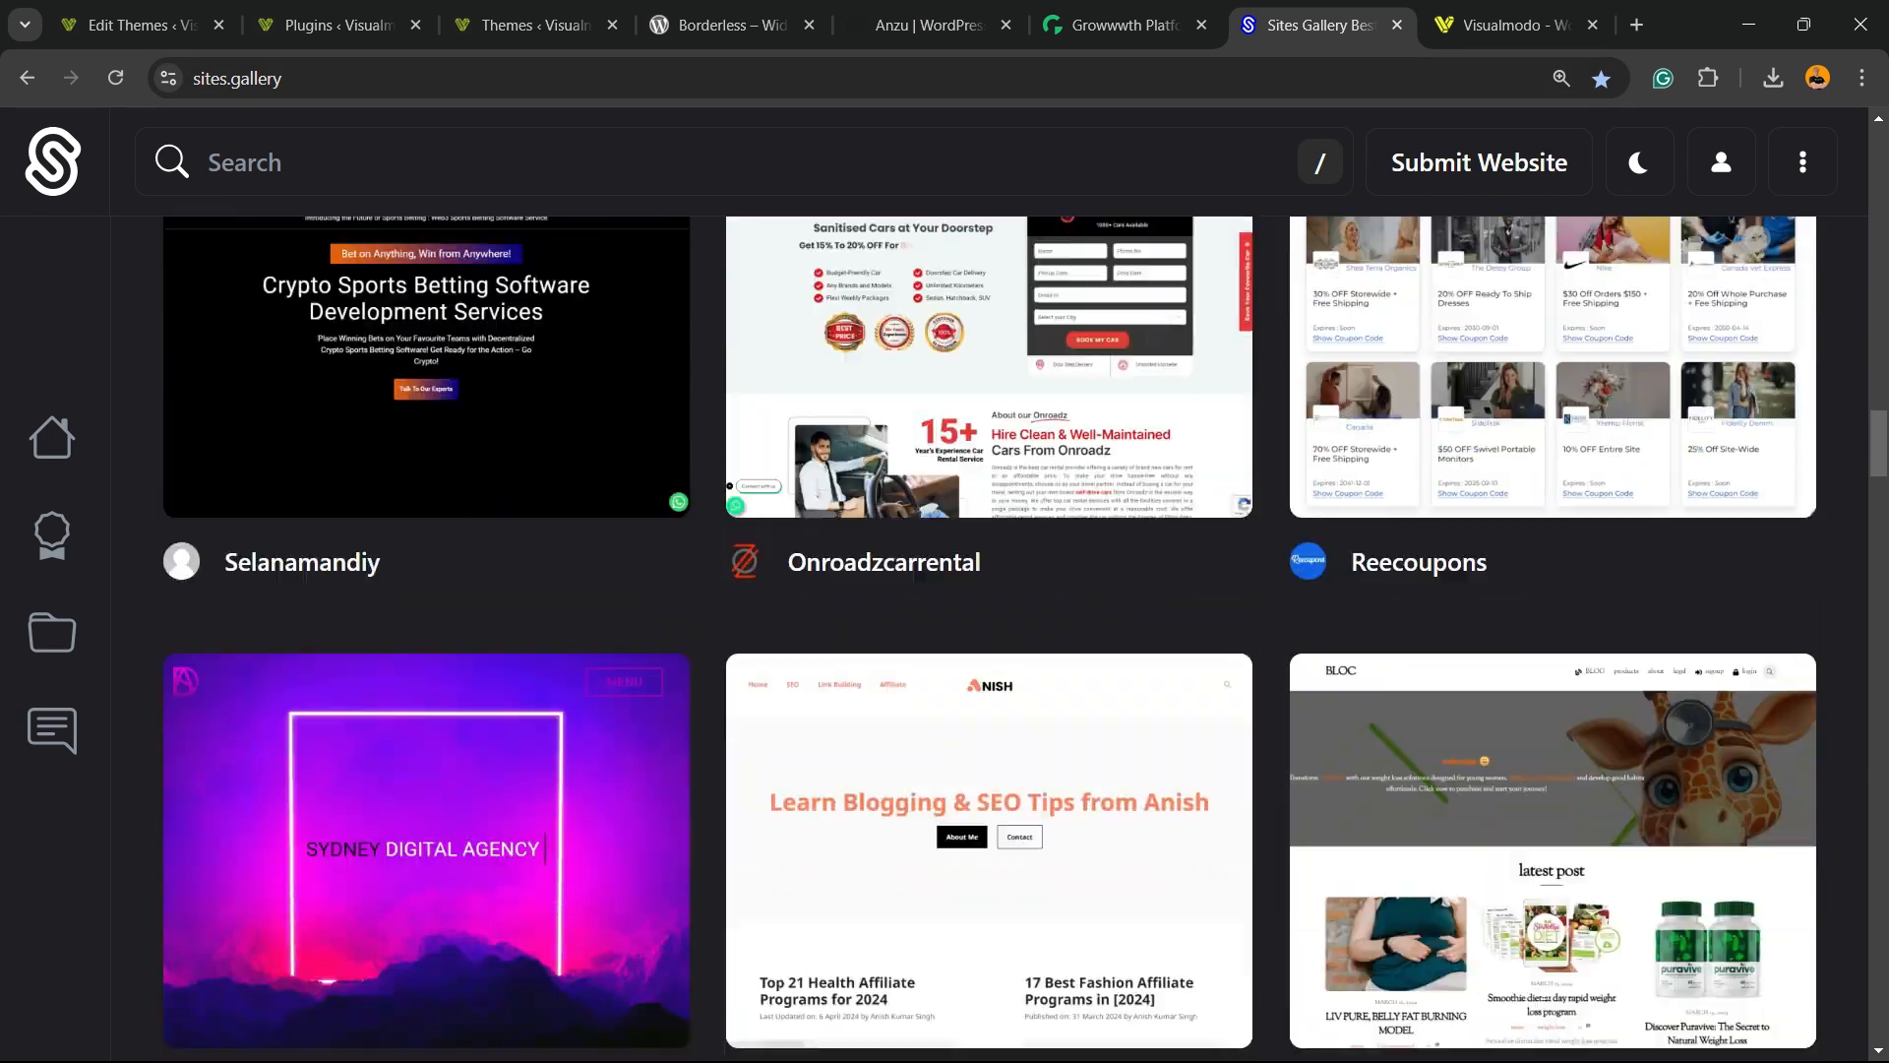
scroll(426, 492, "down", 20)
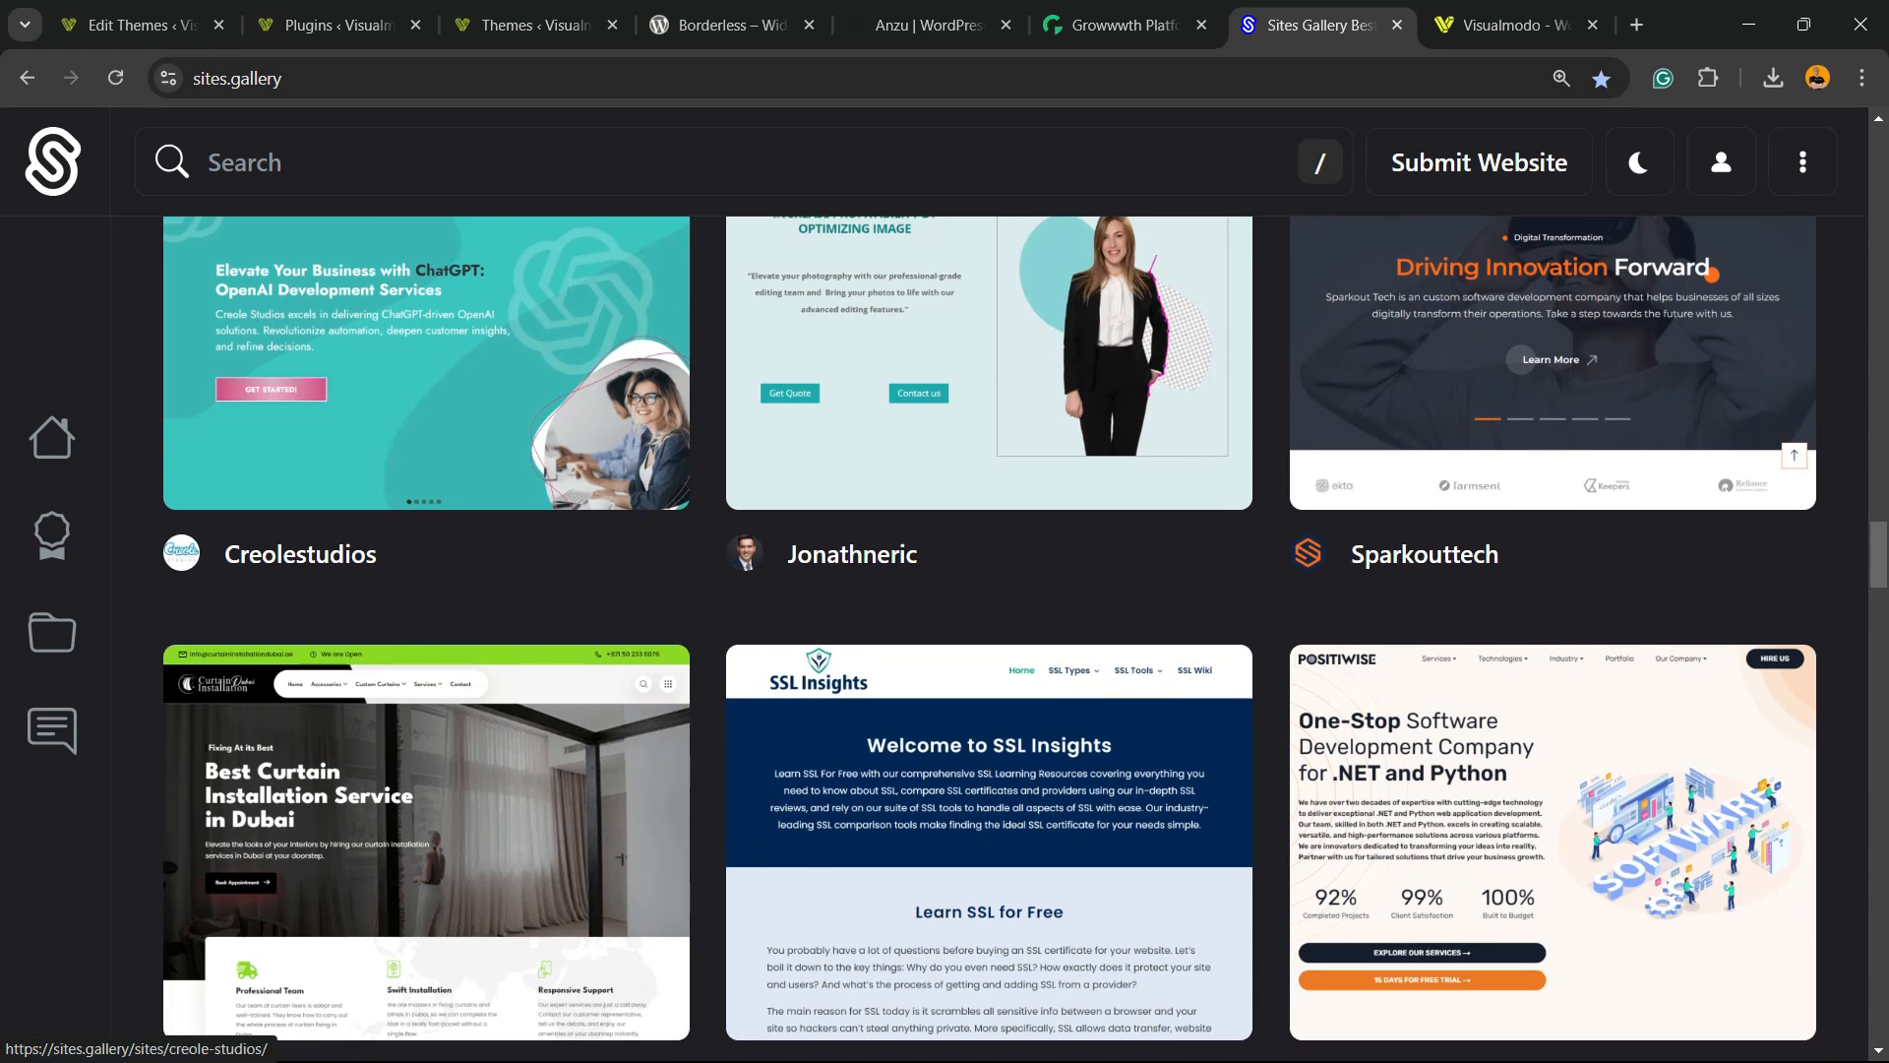
scroll(426, 492, "down", 10)
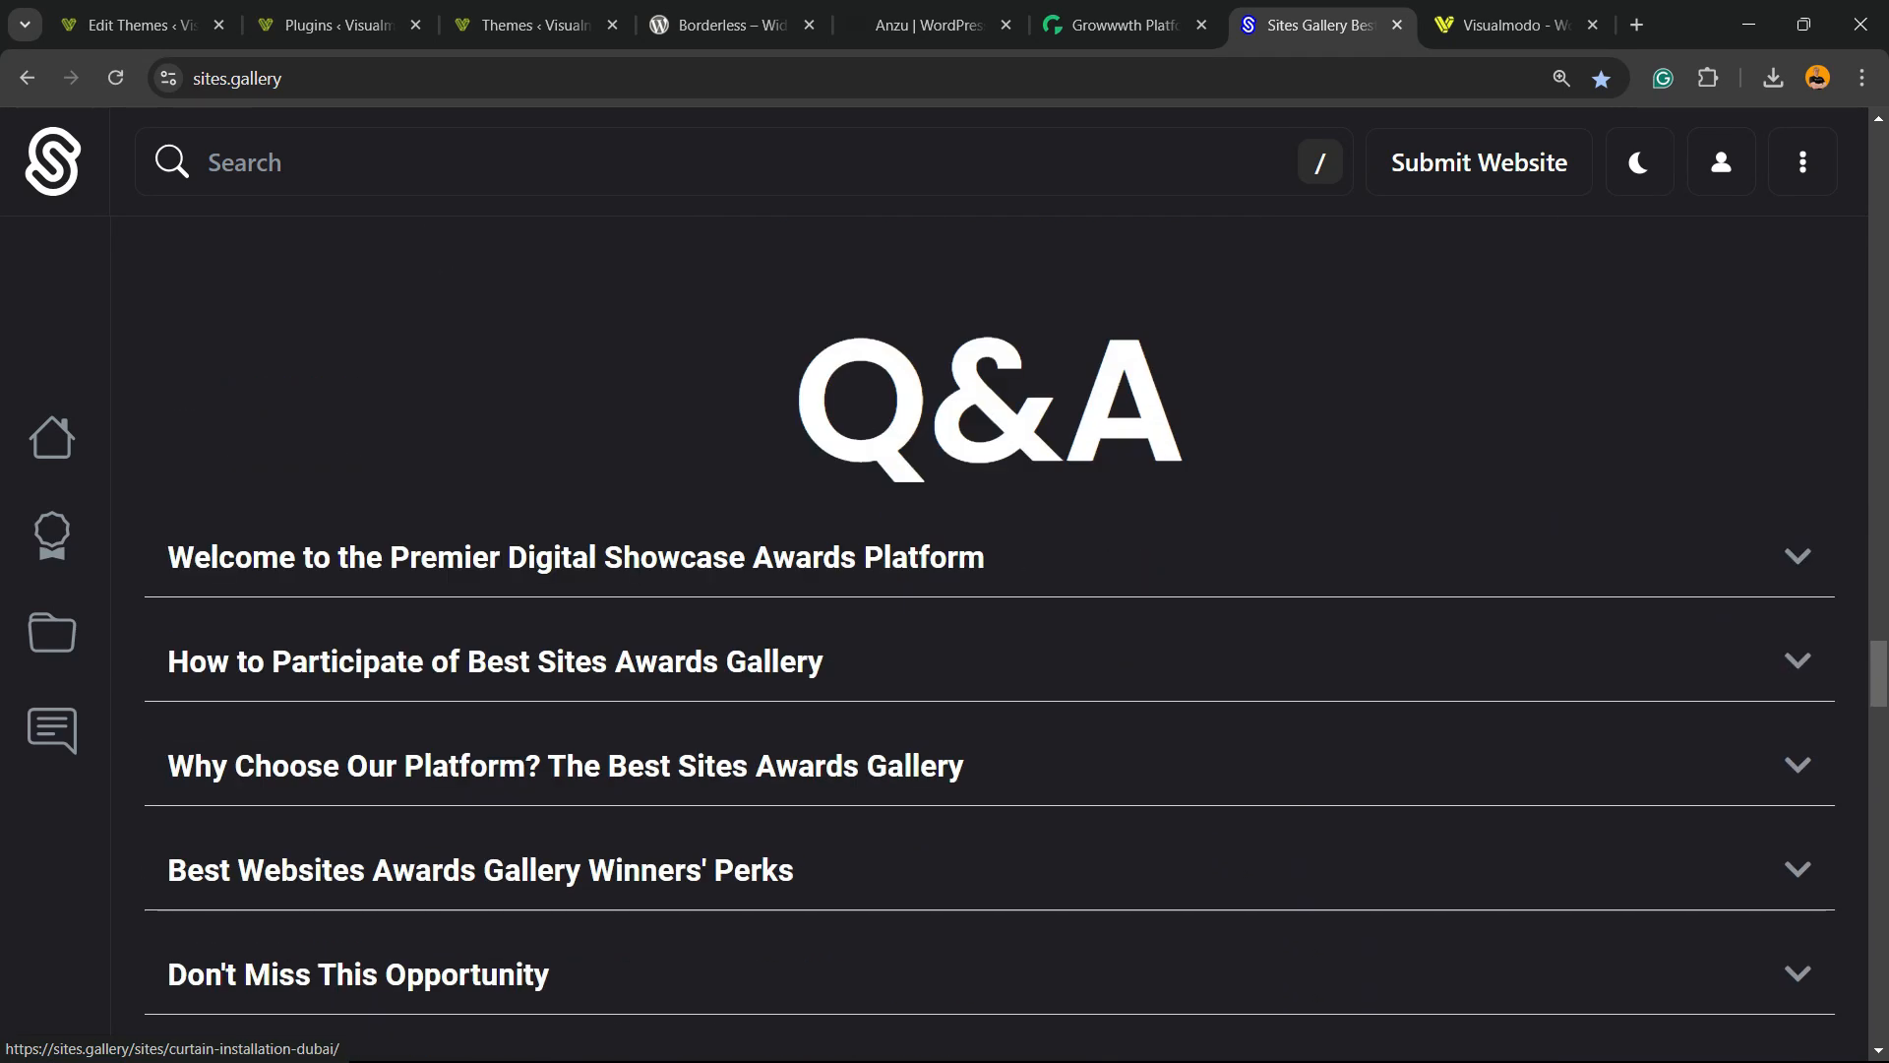
Step: Look through the Visualmodo homepage, including its WordPress themes, blog articles and feature overview
left_click(1548, 25)
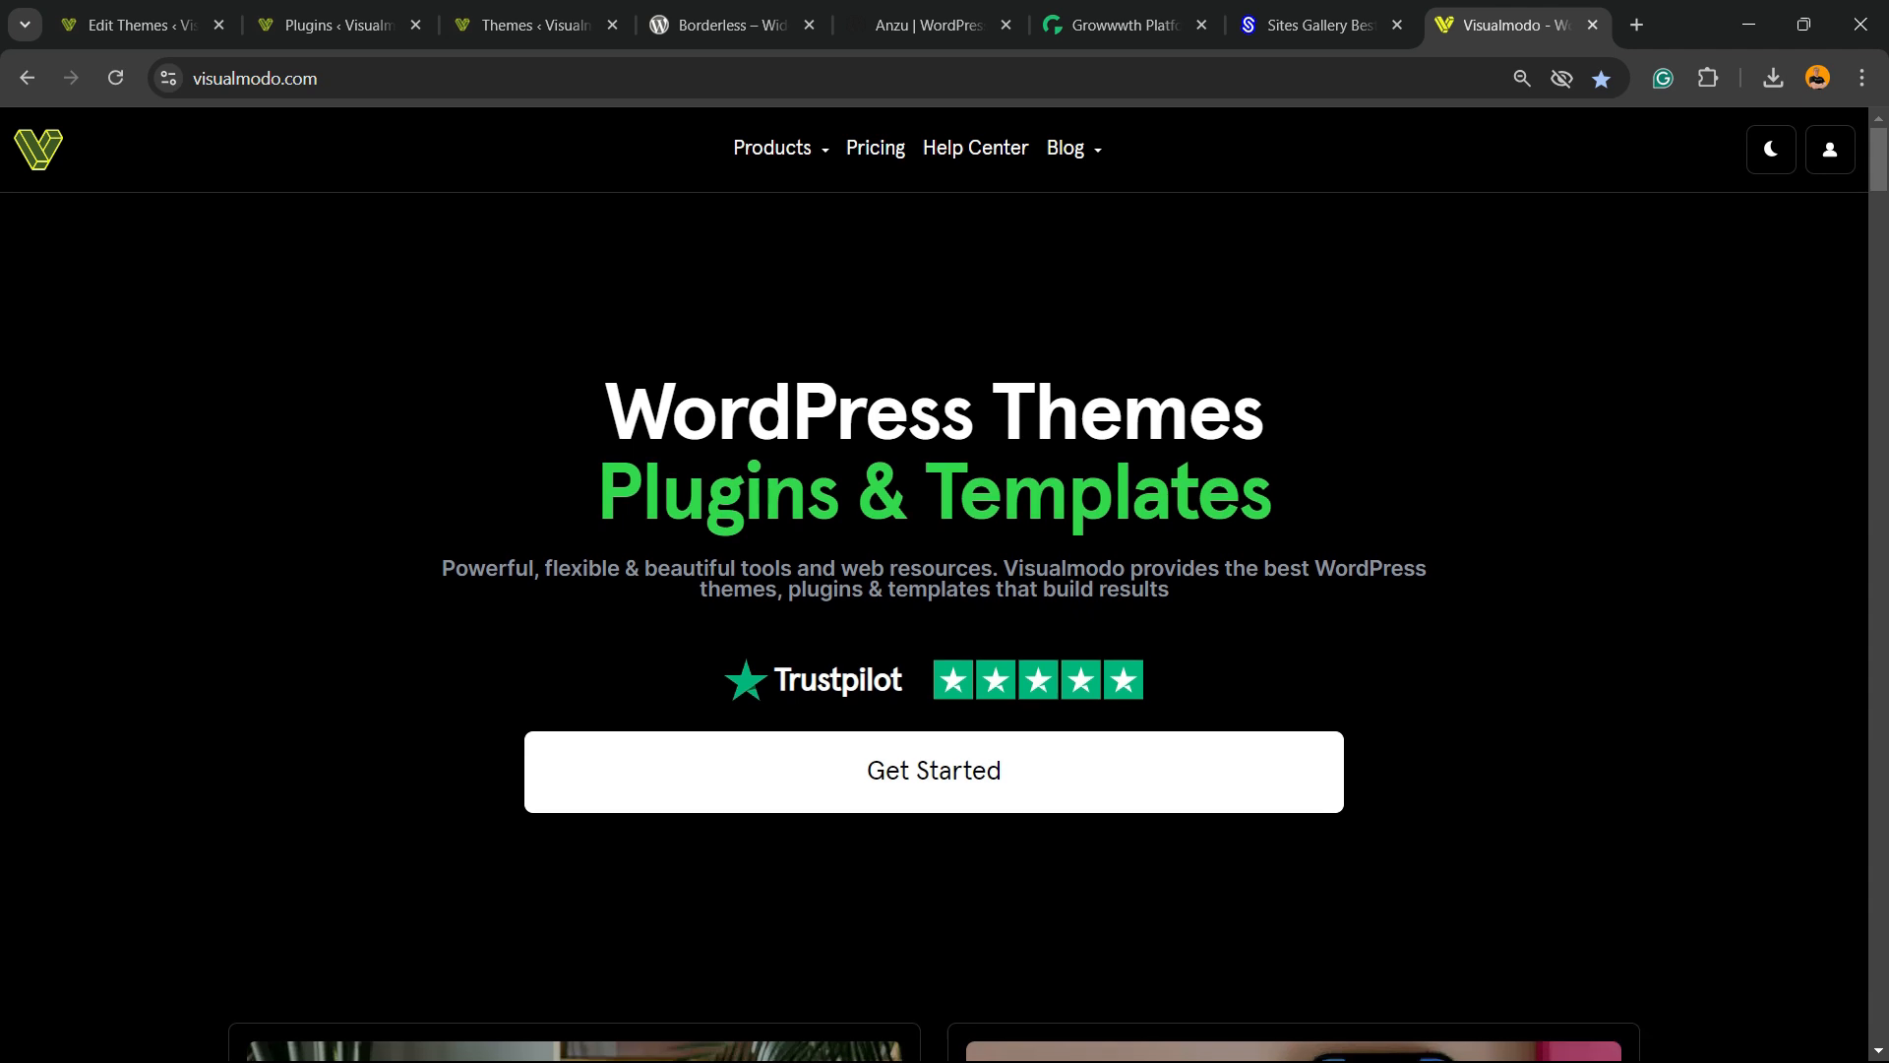
scroll(945, 590, "down", 6)
scroll(945, 590, "down", 11)
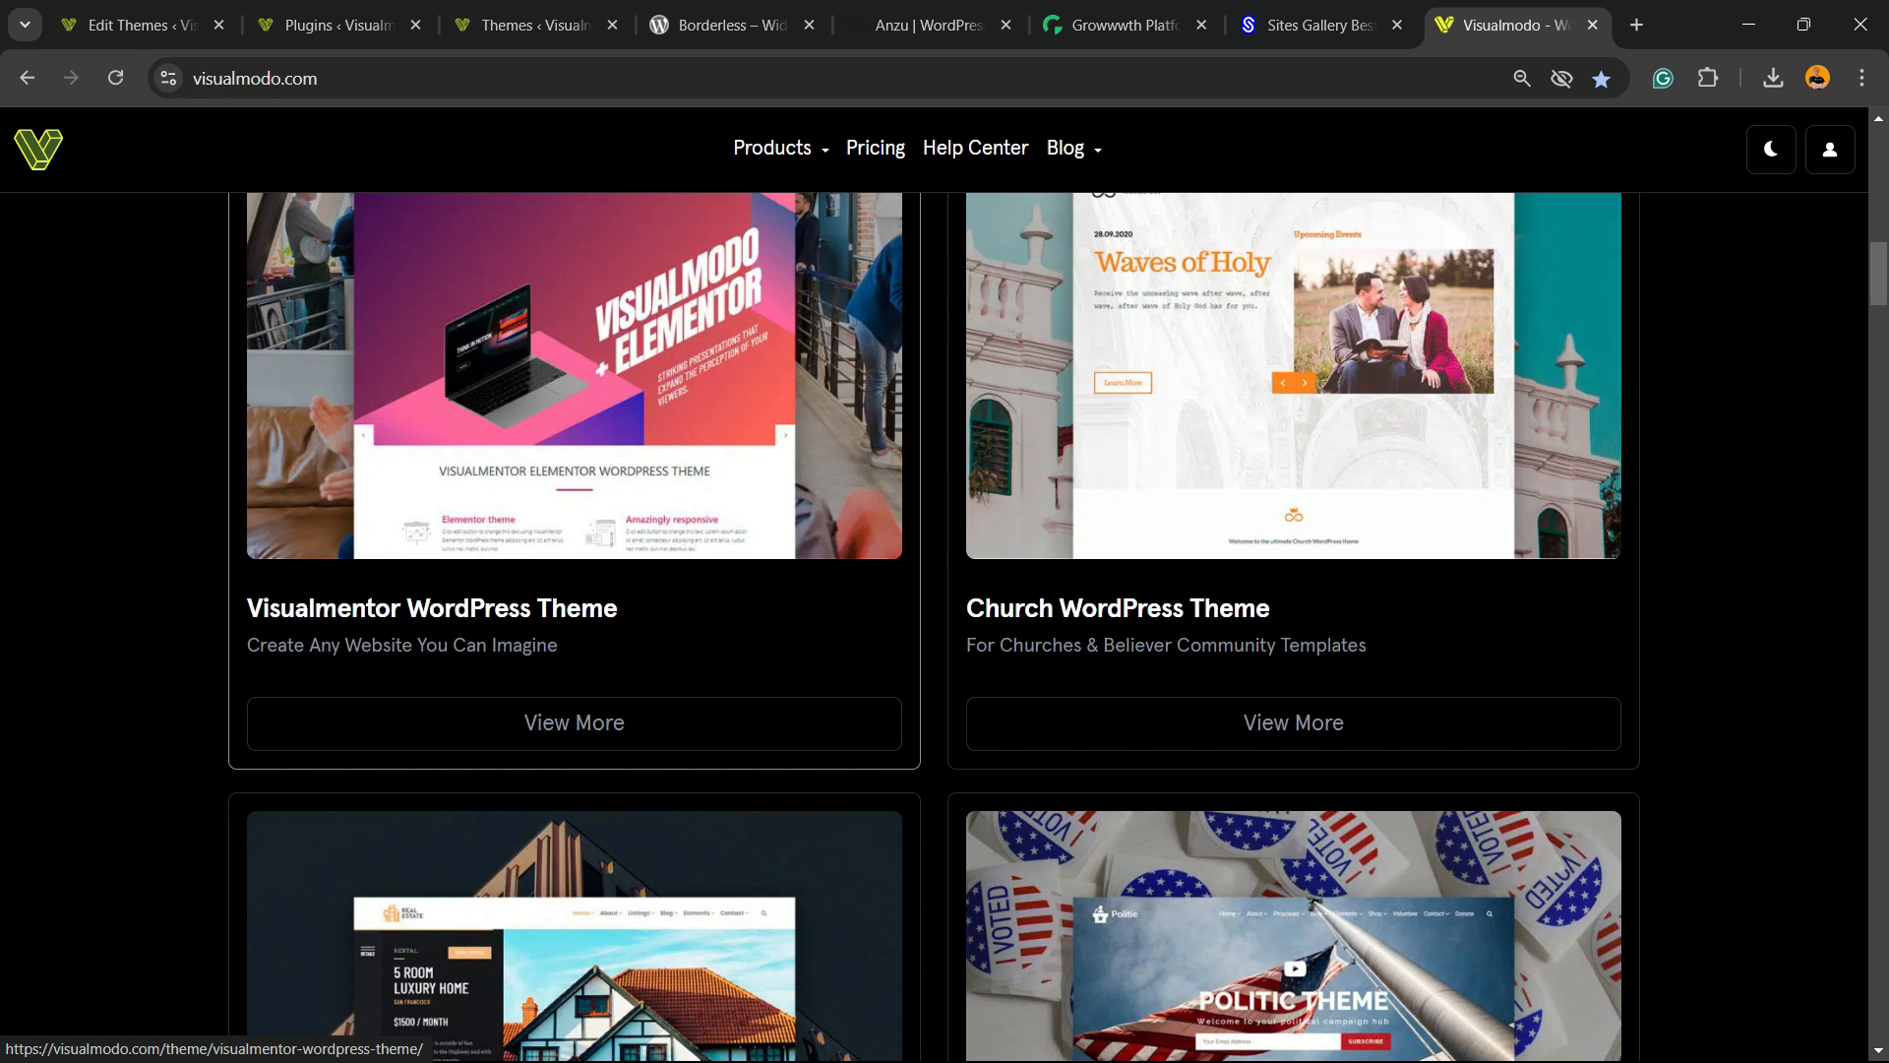
scroll(574, 630, "down", 5)
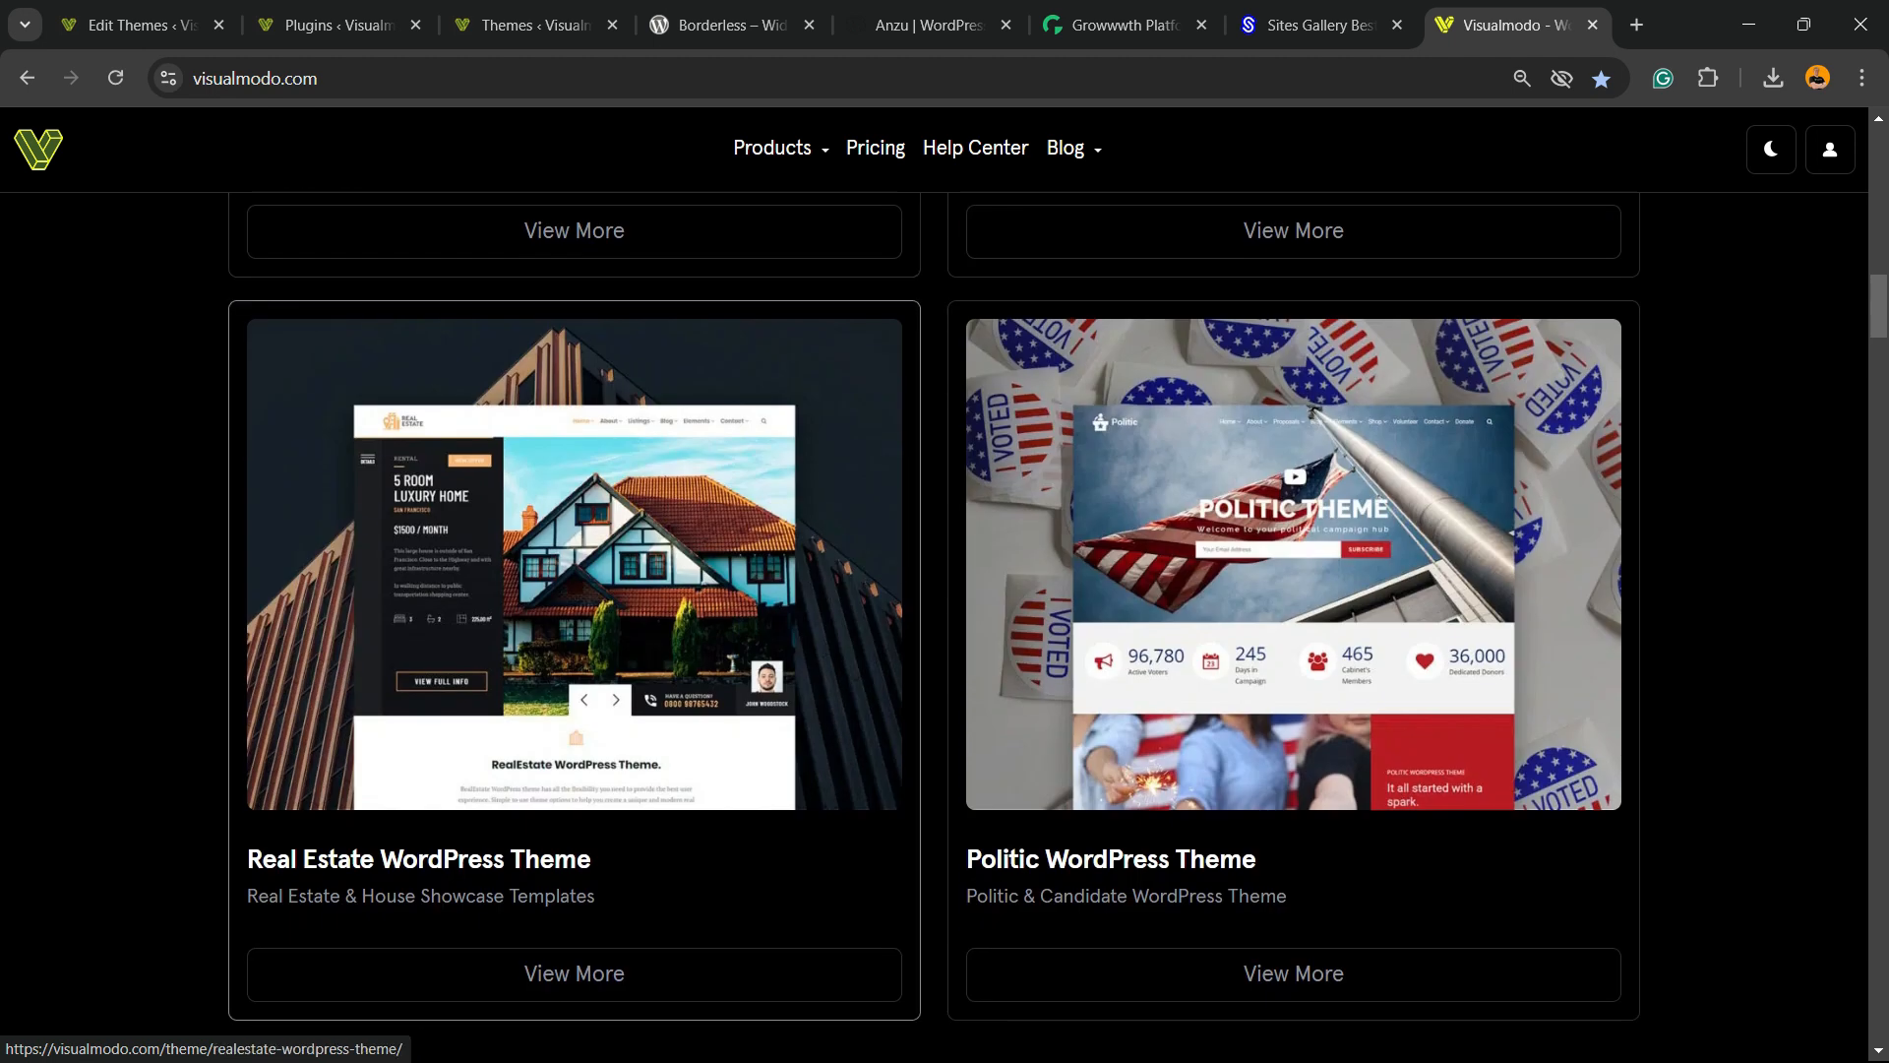
scroll(575, 629, "down", 5)
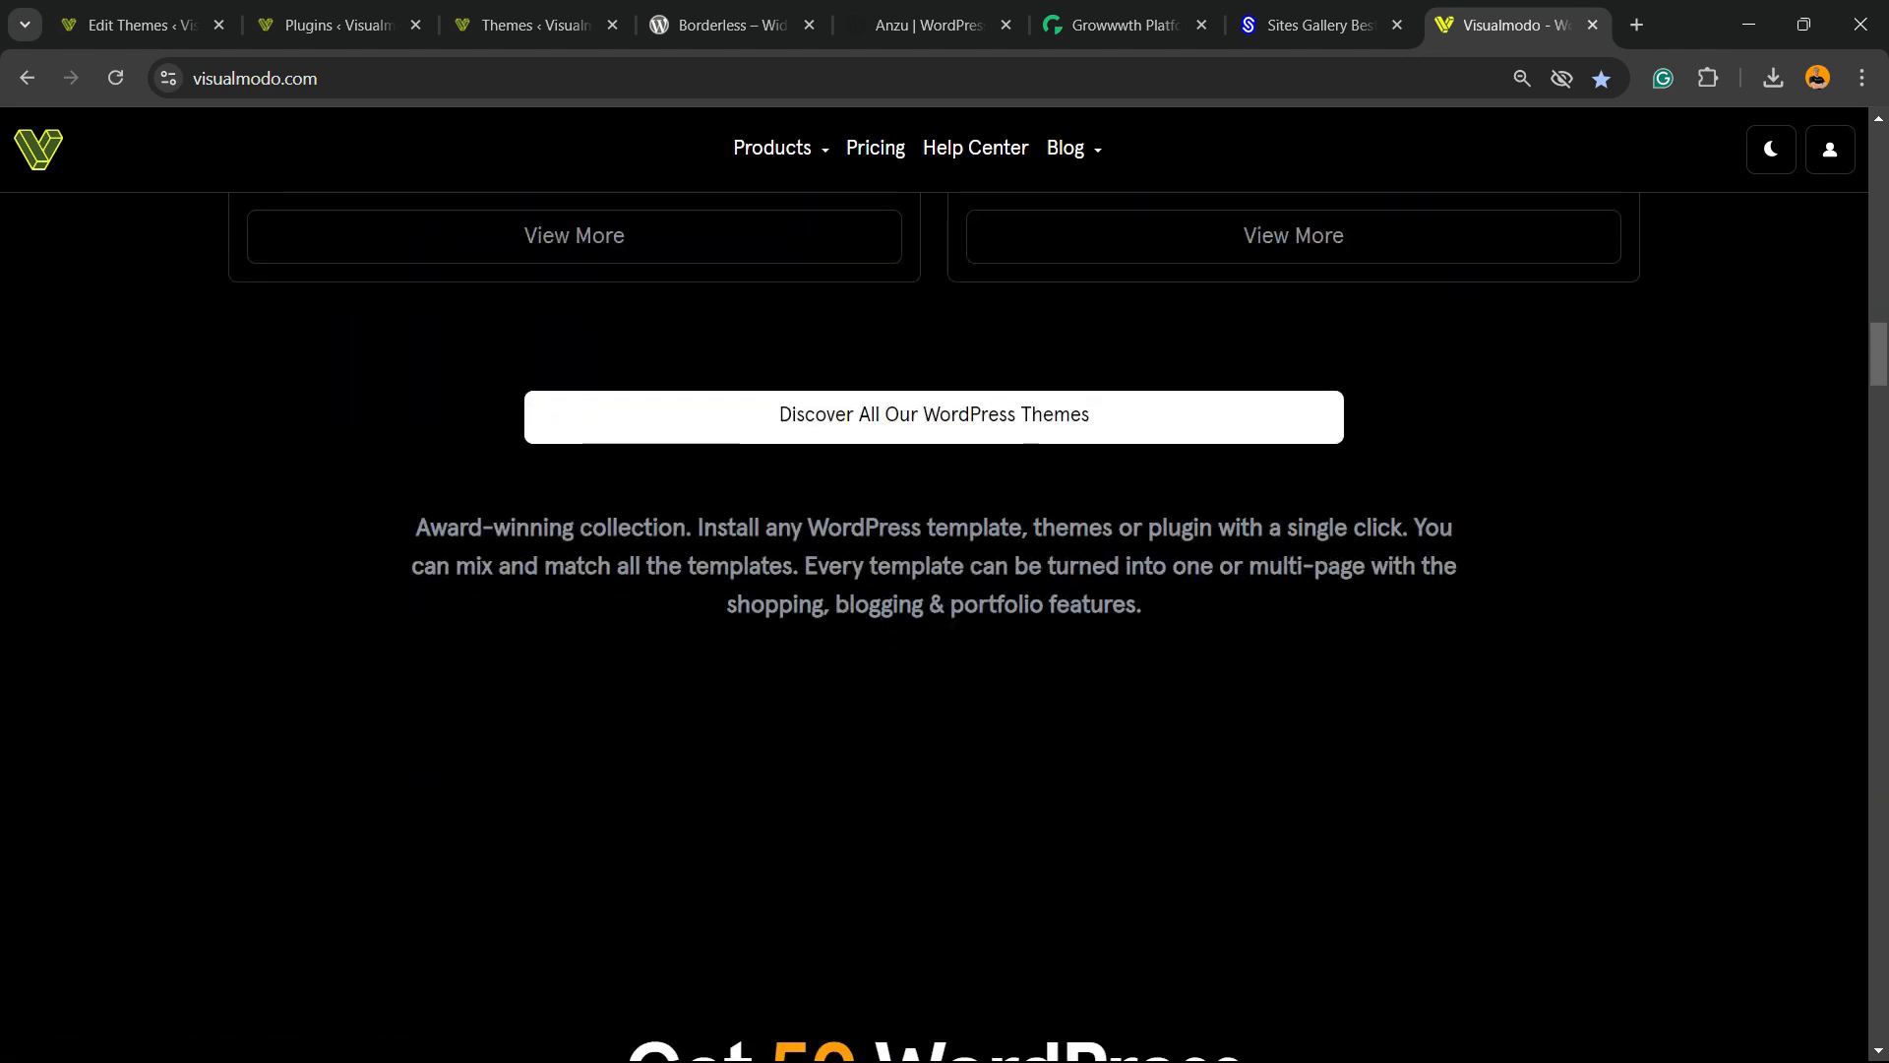
scroll(934, 629, "down", 6)
scroll(933, 630, "down", 12)
scroll(638, 1027, "down", 12)
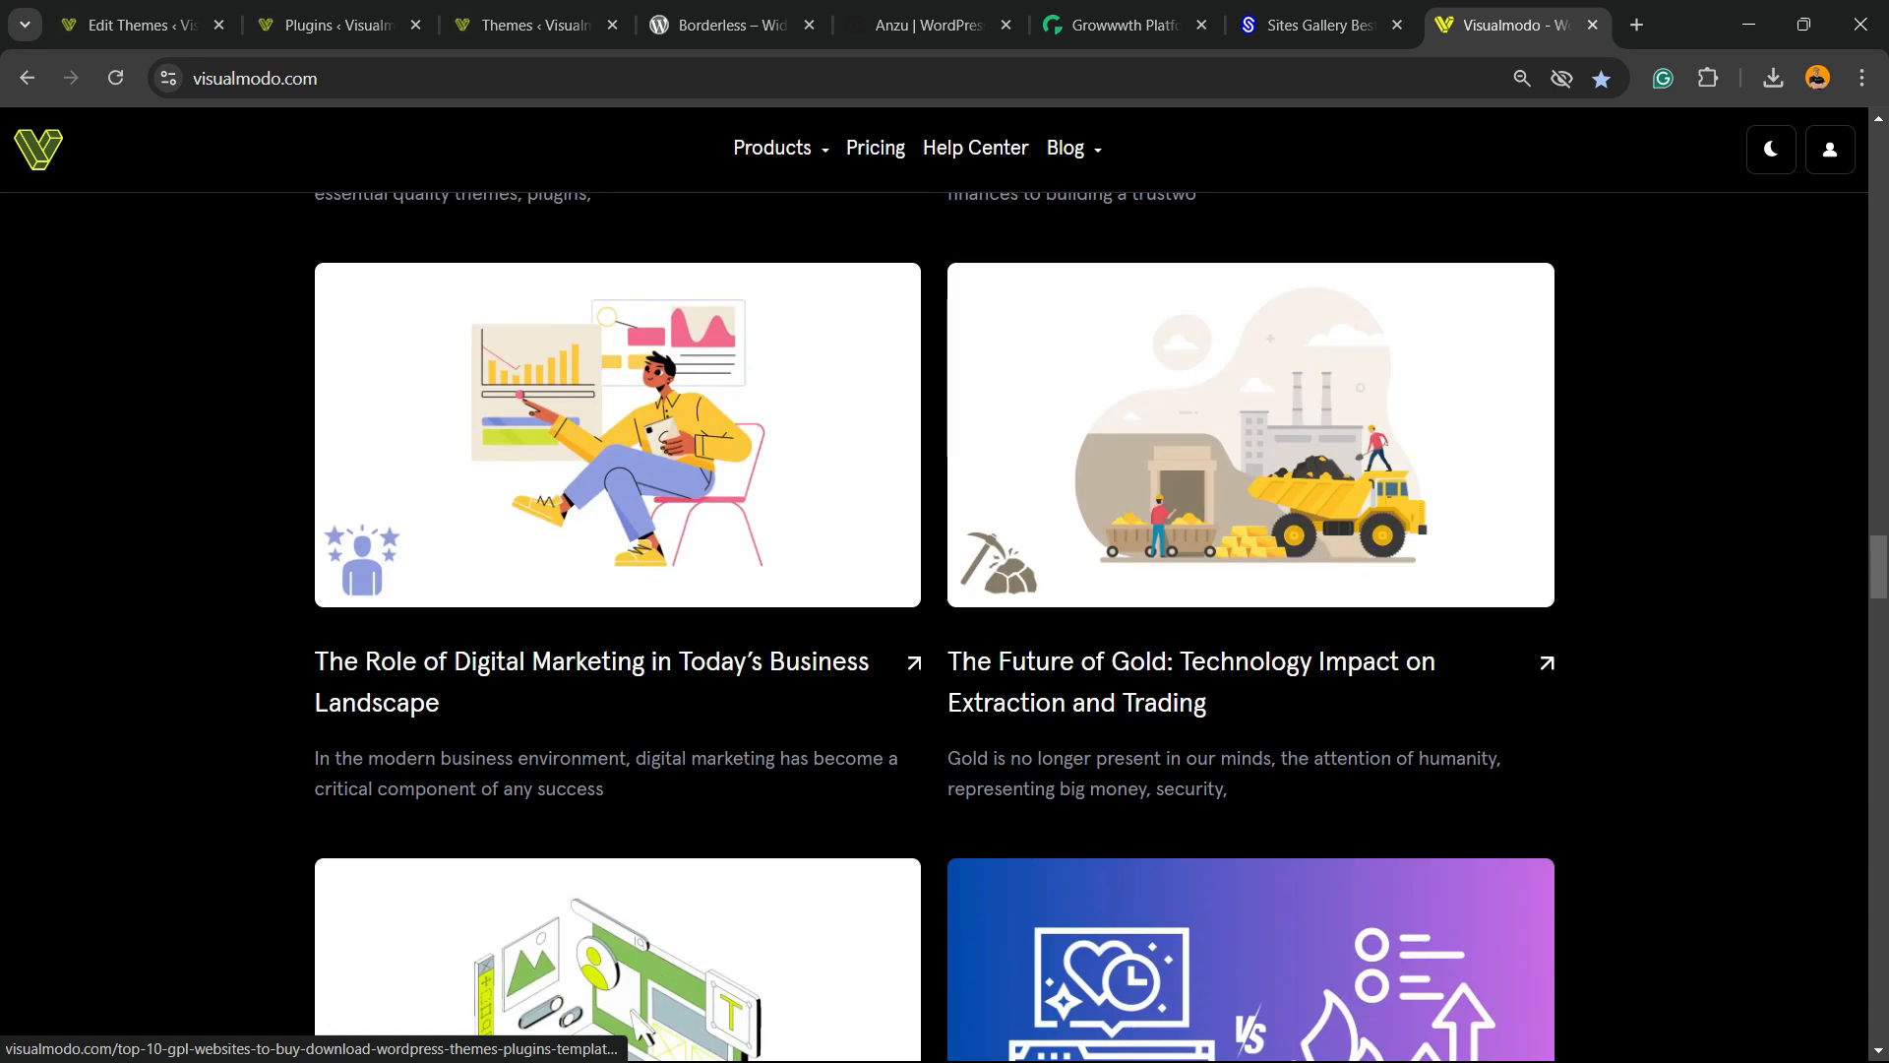
scroll(638, 1027, "down", 9)
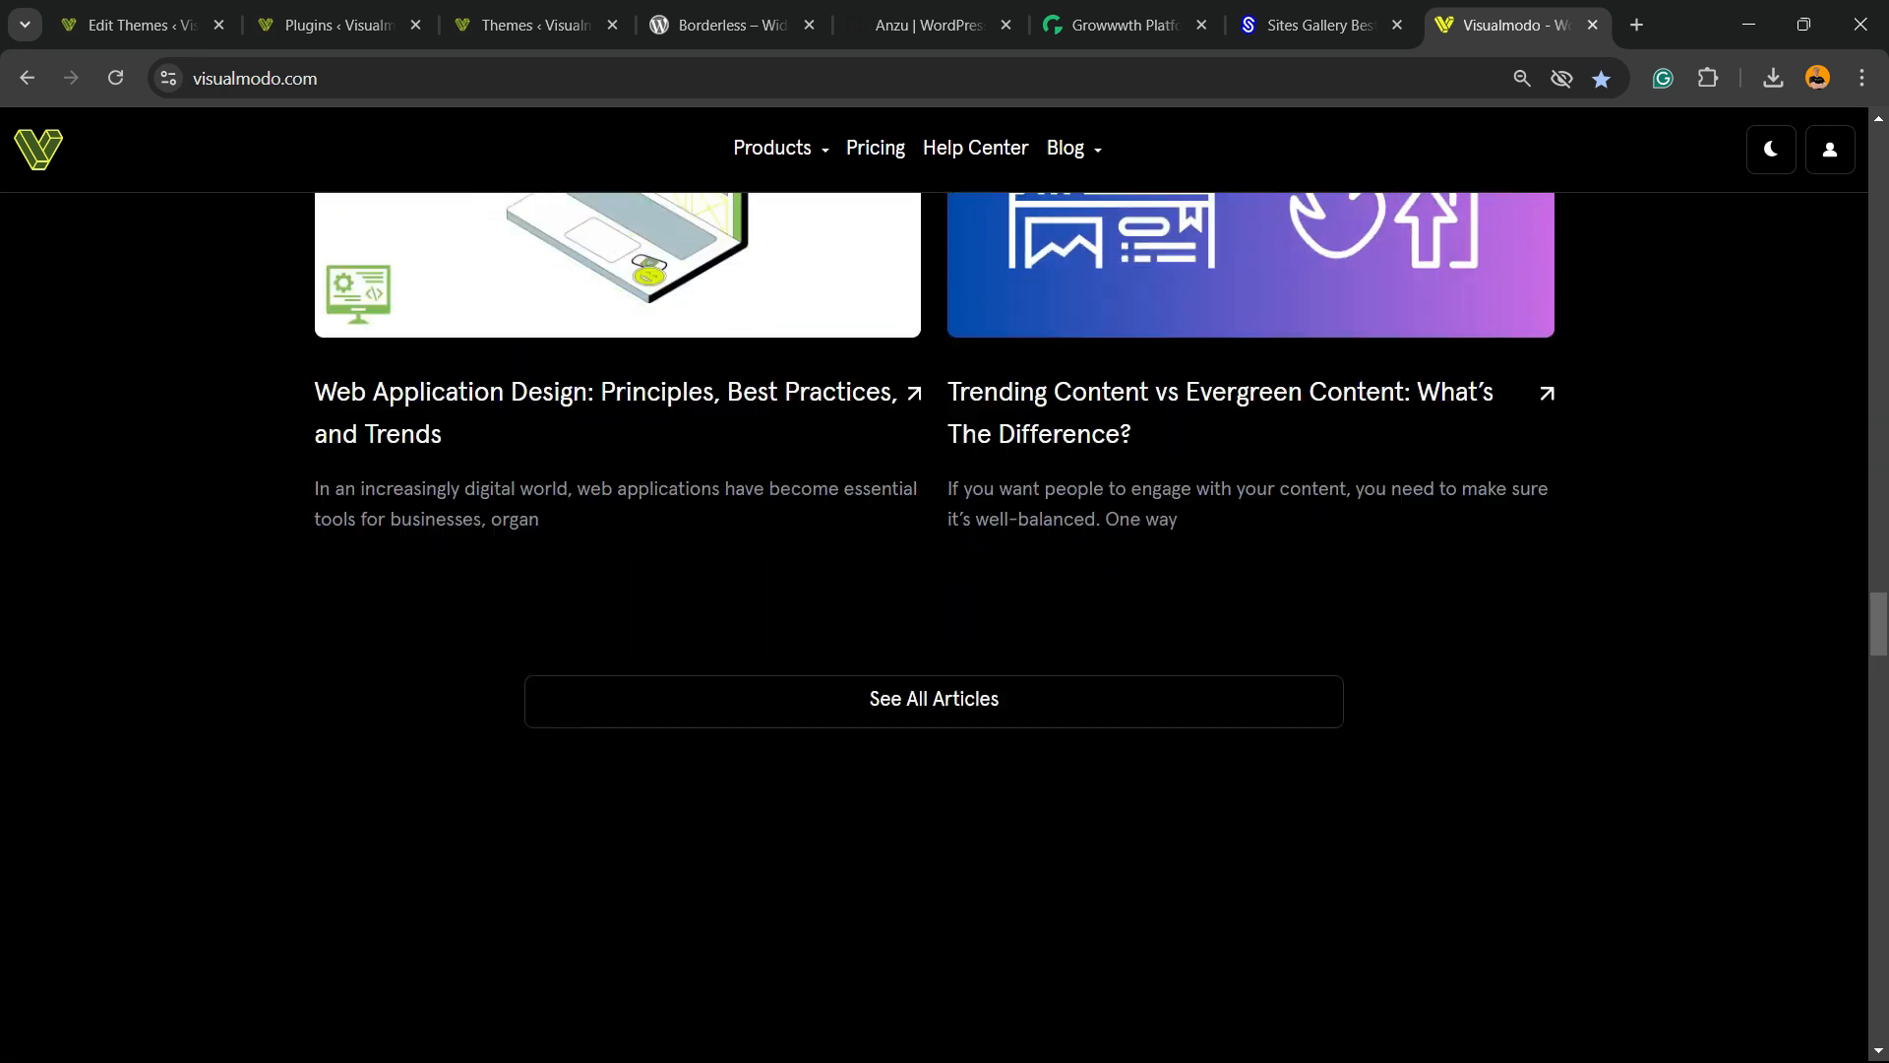
scroll(934, 630, "down", 11)
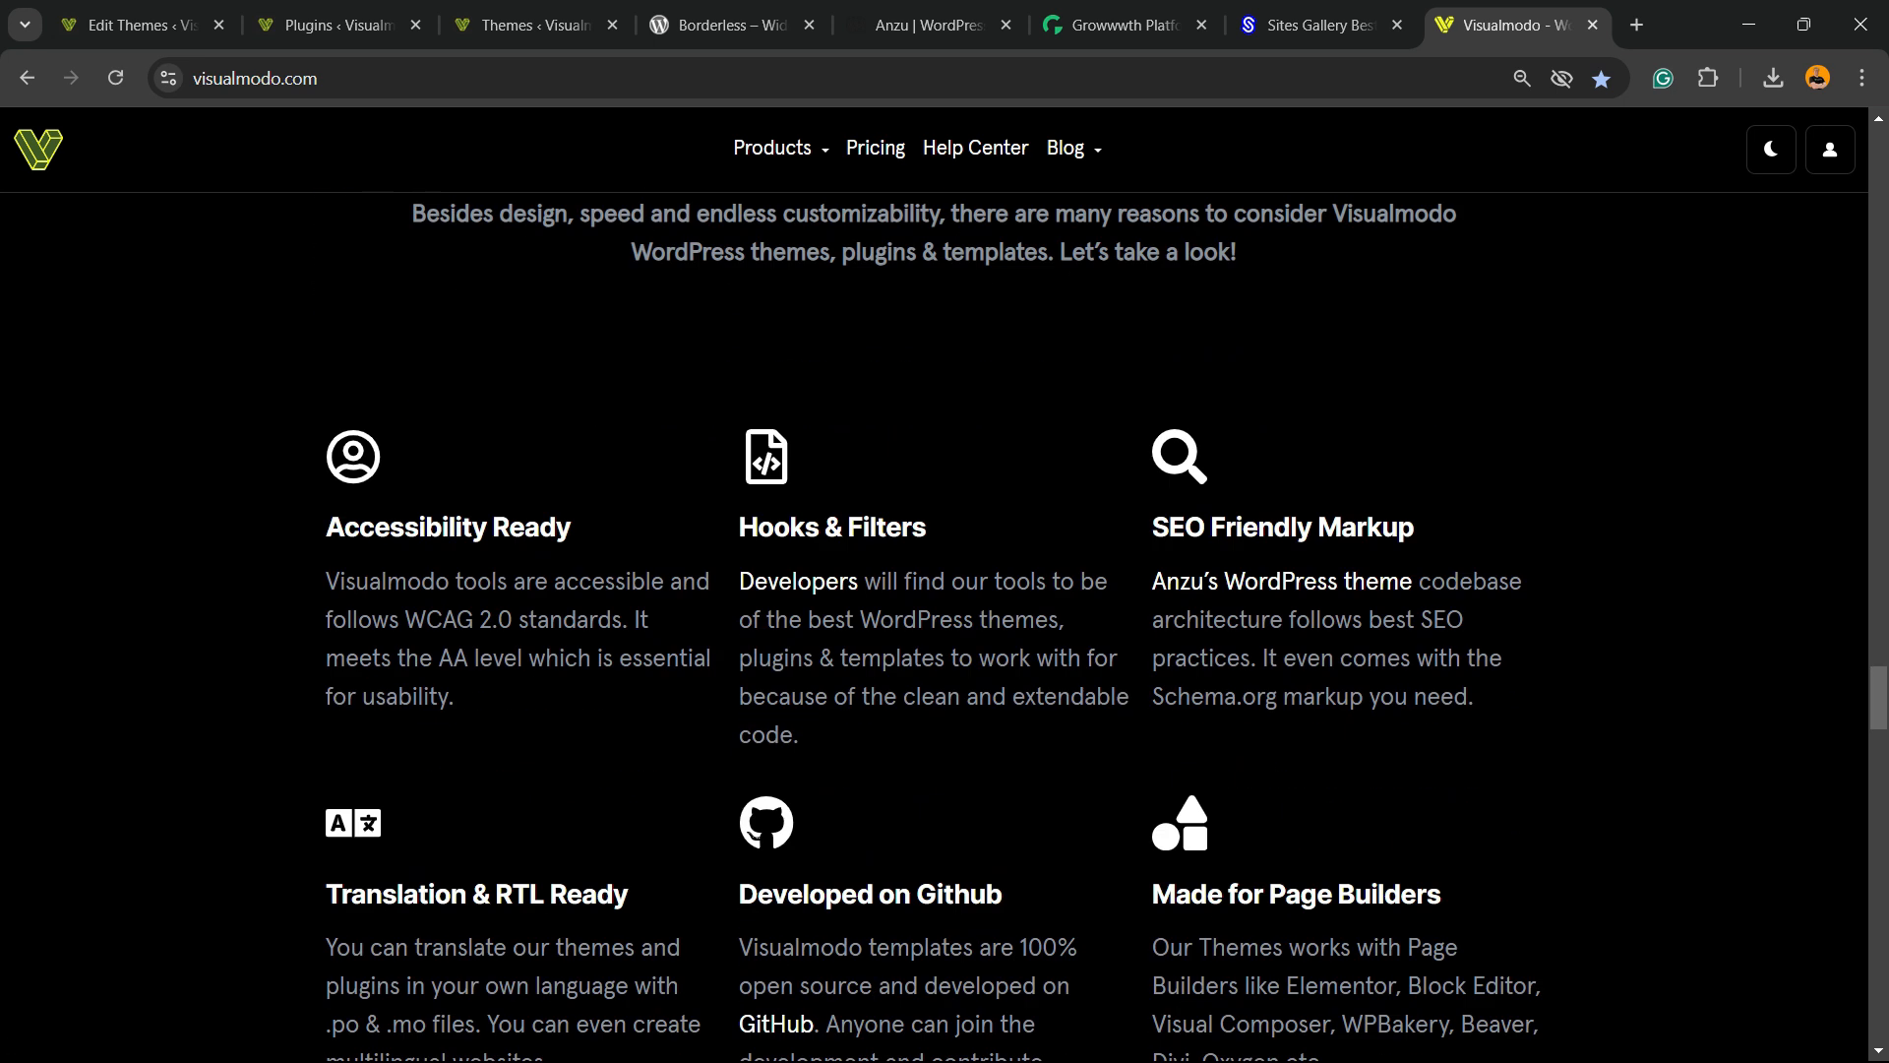